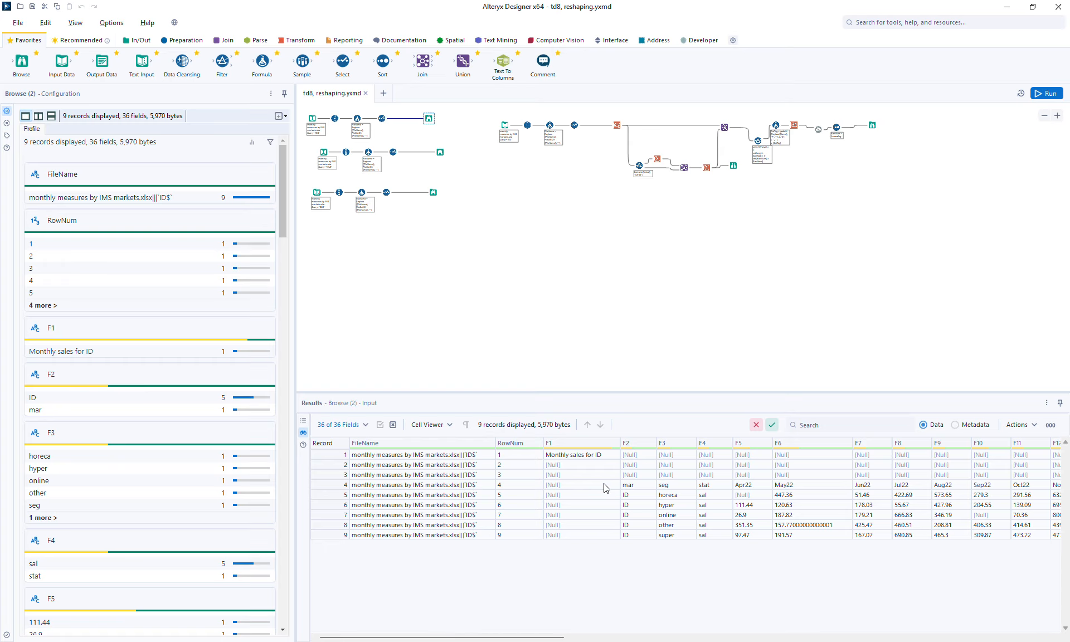
# Compare the raw ID, ML and SG sheet data with the reshaped ID output, examining the header rows and column positions
pyautogui.click(440, 151)
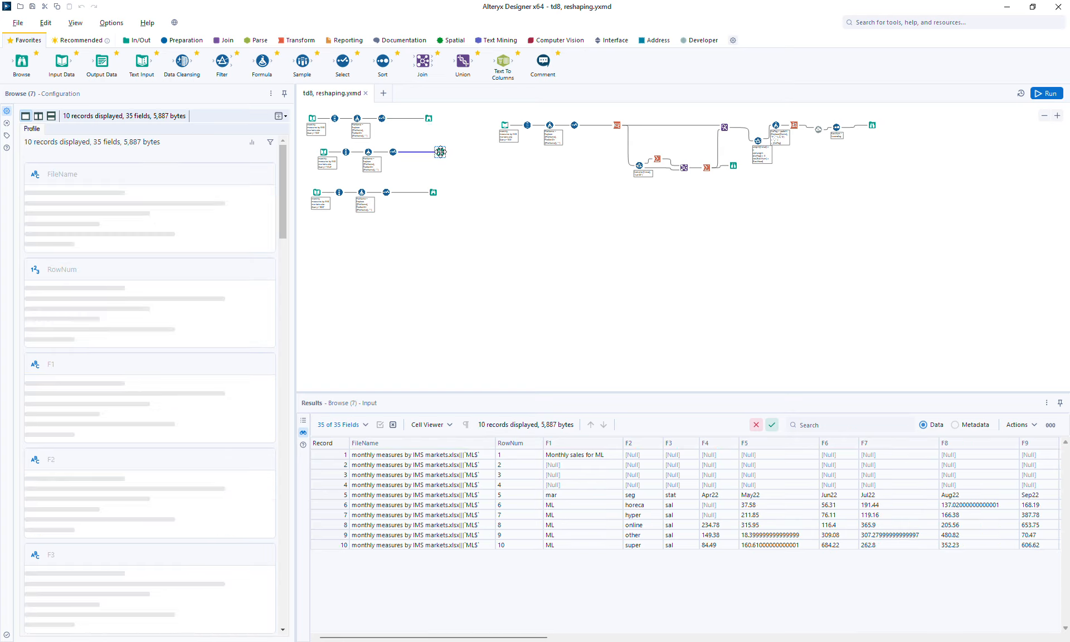
pyautogui.click(432, 190)
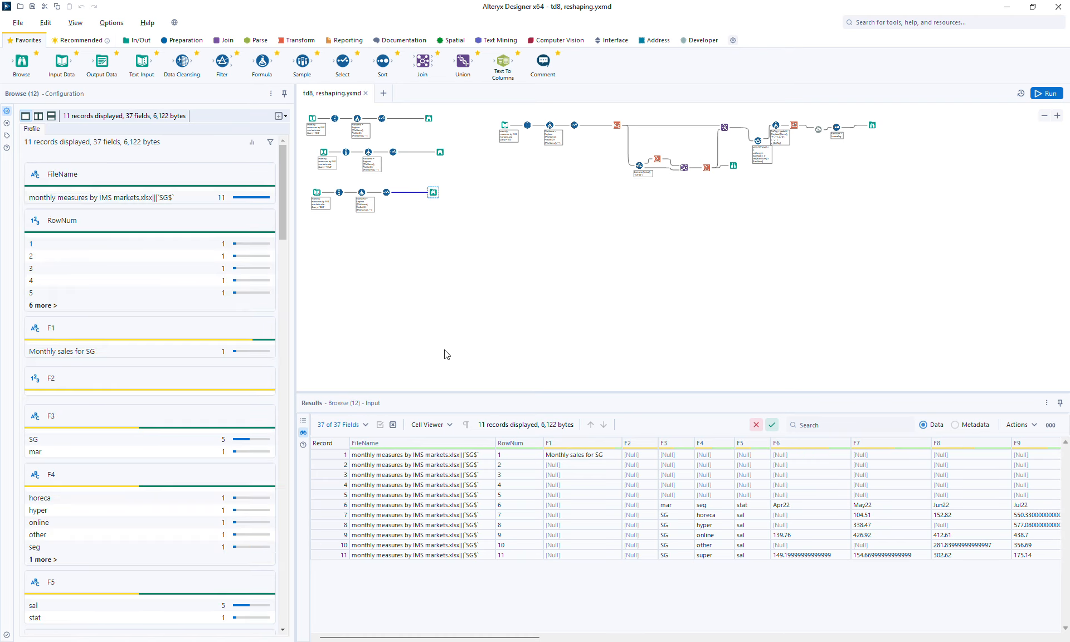
pyautogui.click(429, 117)
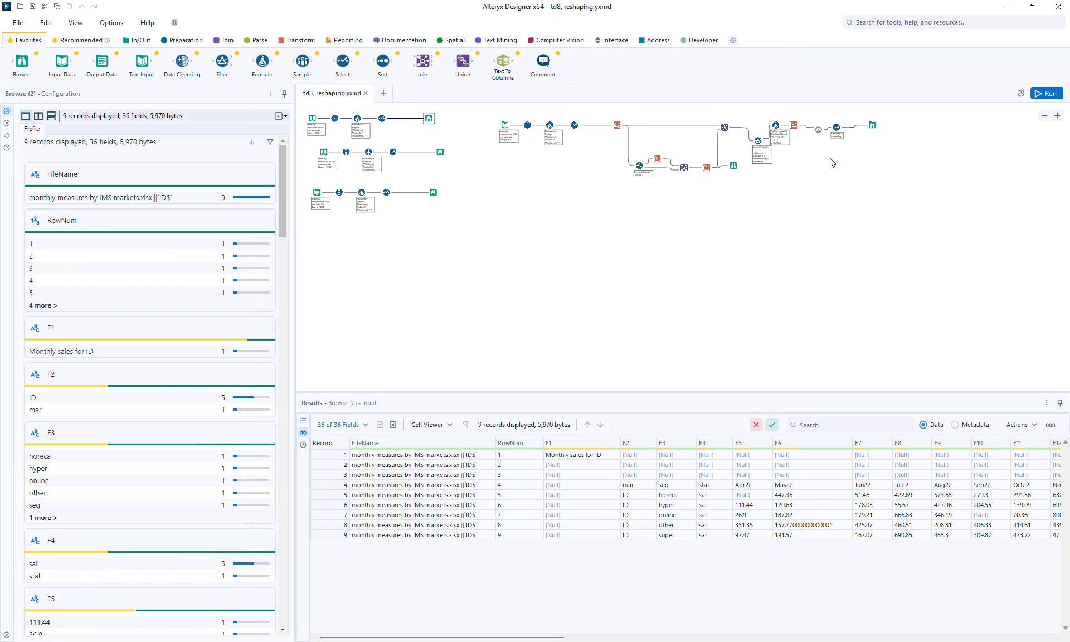
pyautogui.click(872, 125)
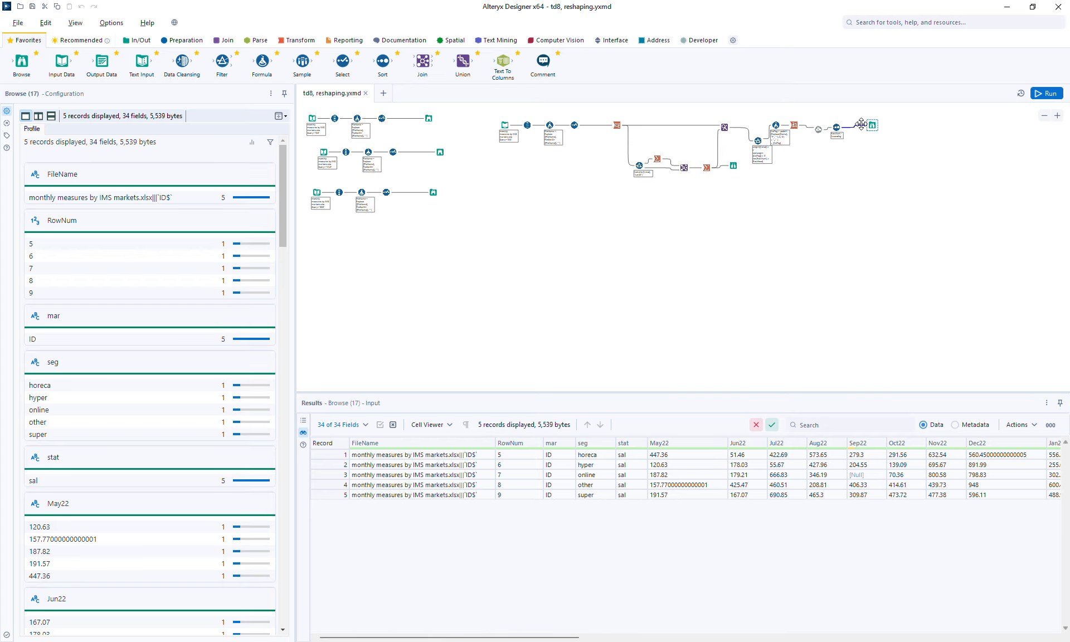
pyautogui.click(429, 119)
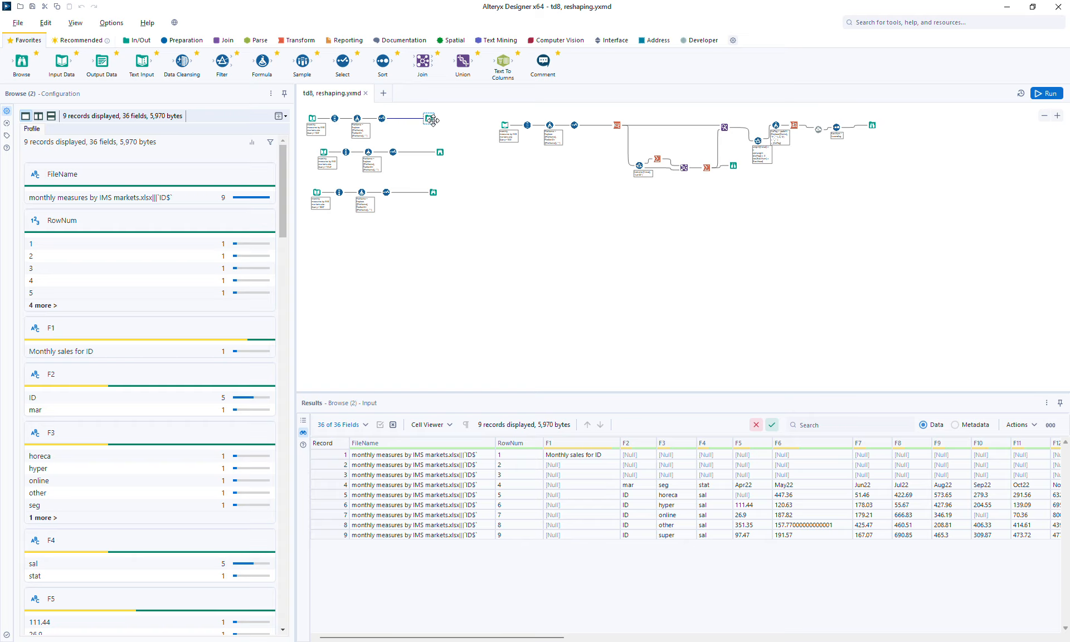
pyautogui.click(872, 126)
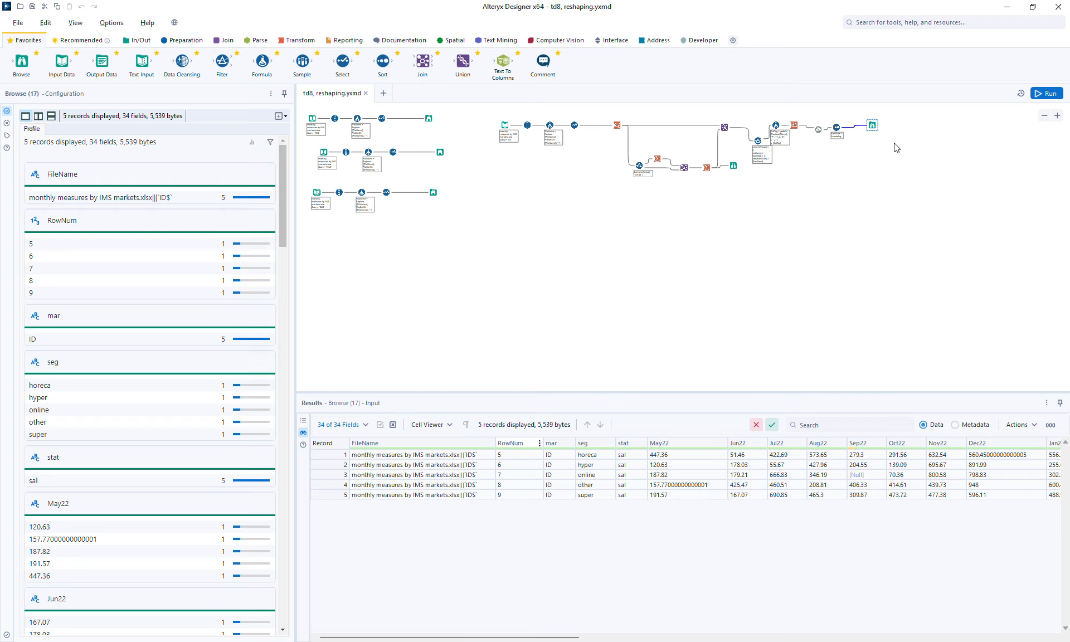
pyautogui.click(428, 118)
pyautogui.click(439, 152)
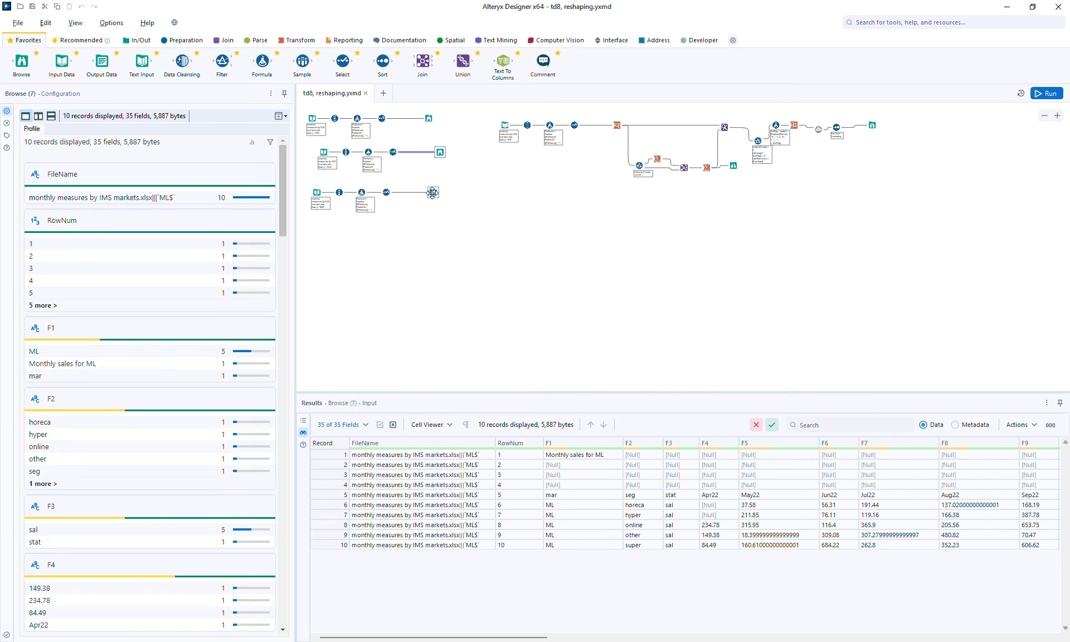
pyautogui.click(431, 192)
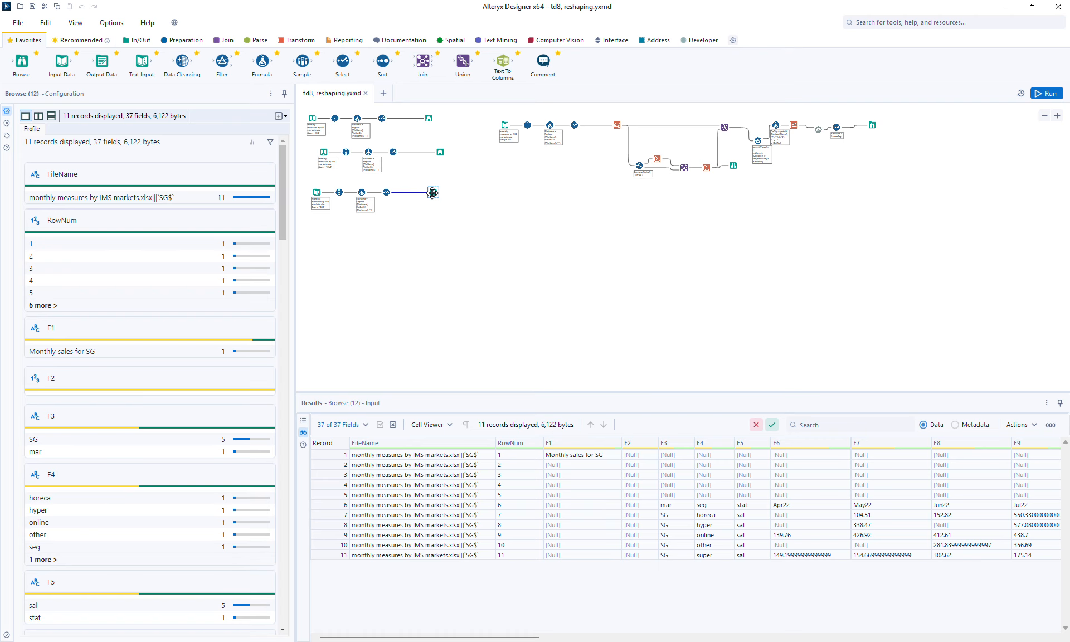
pyautogui.click(545, 233)
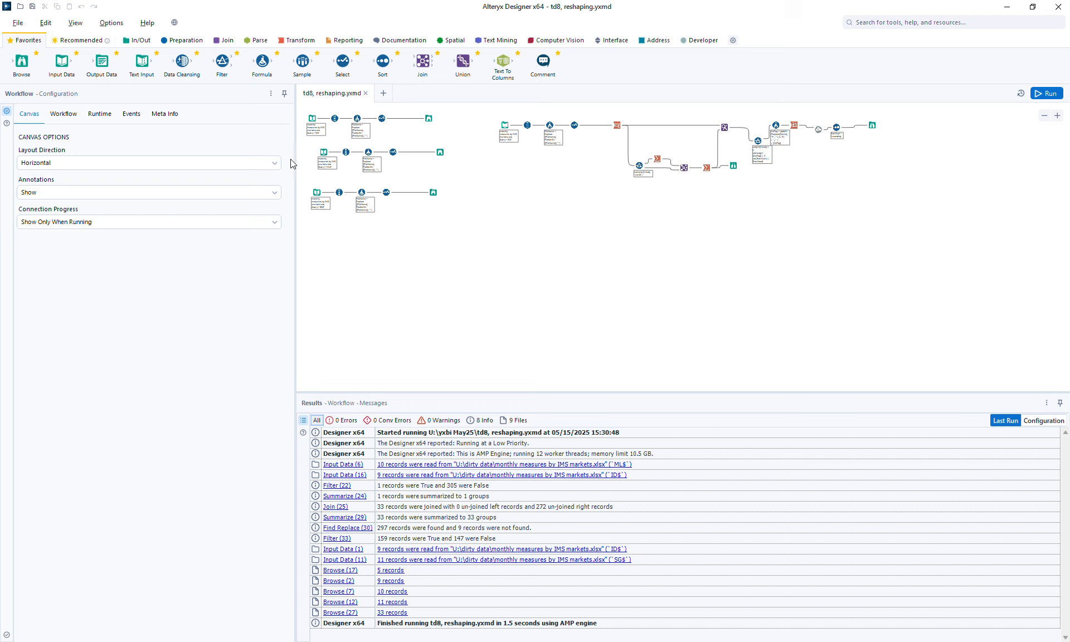
# Duplicate the ML and SG input chains below the ID reshaping branch, leaving vertical space between the two copies
pyautogui.moveTo(306, 146); pyautogui.dragTo(461, 237)
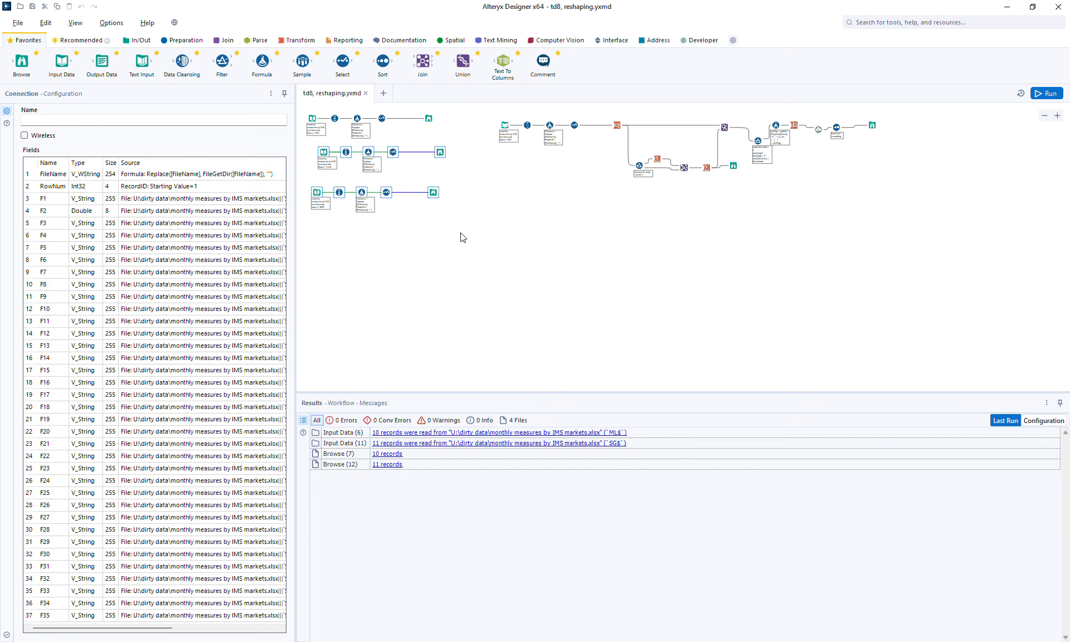
pyautogui.click(499, 210)
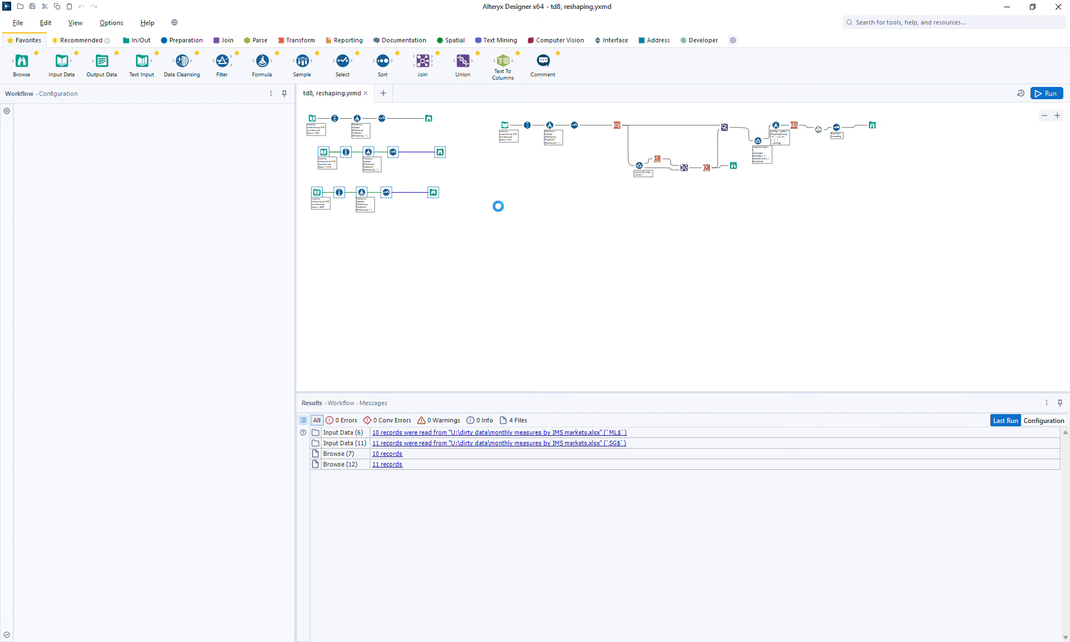
pyautogui.hotkey('ctrl', 'v')
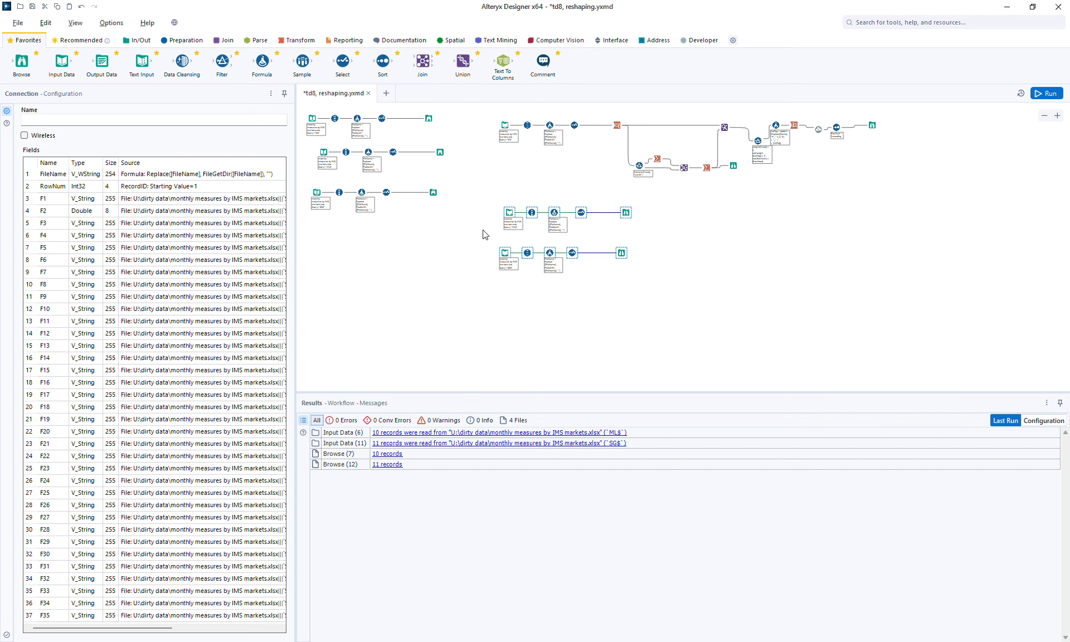
pyautogui.moveTo(485, 236); pyautogui.dragTo(641, 306)
pyautogui.moveTo(622, 252); pyautogui.dragTo(634, 311)
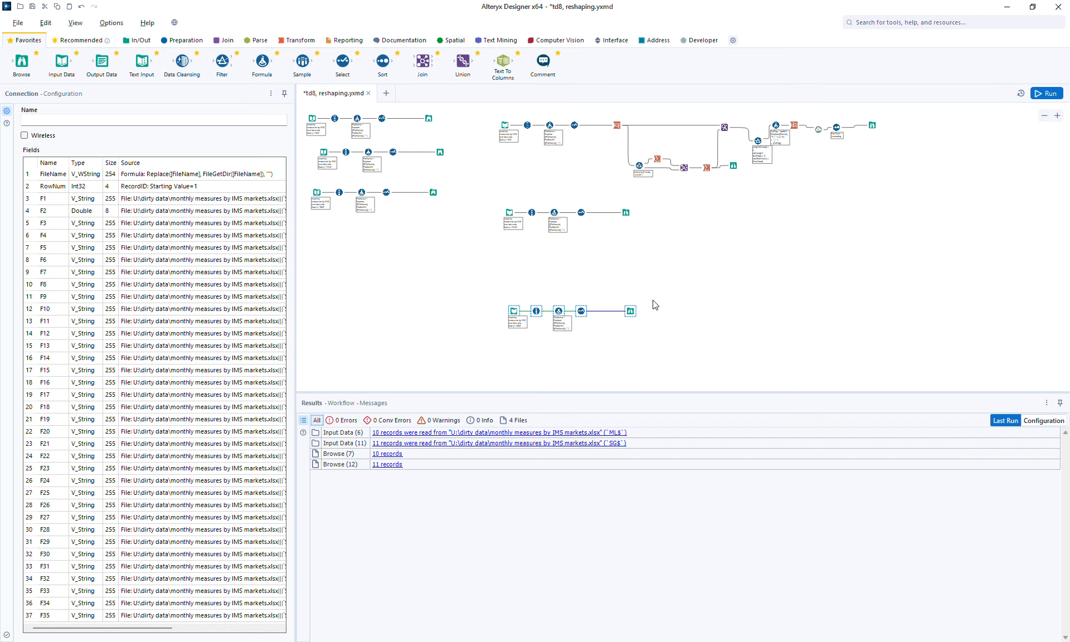
pyautogui.click(654, 300)
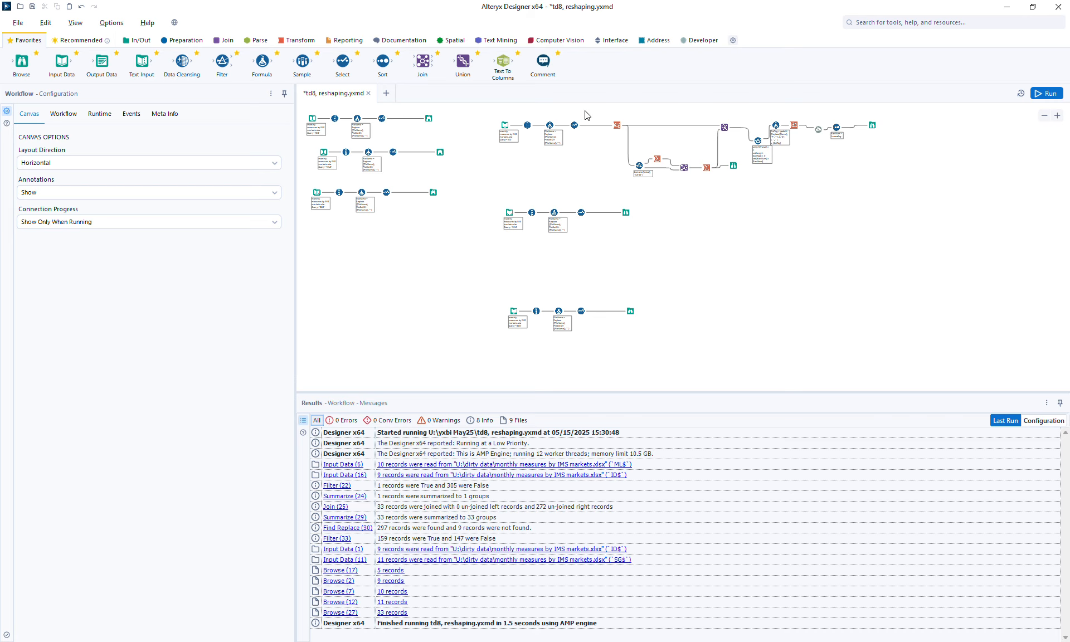
# Copy the ID branch's reshaping tools and paste one set beside each of the duplicated ML and SG chains
pyautogui.moveTo(585, 114); pyautogui.dragTo(923, 196)
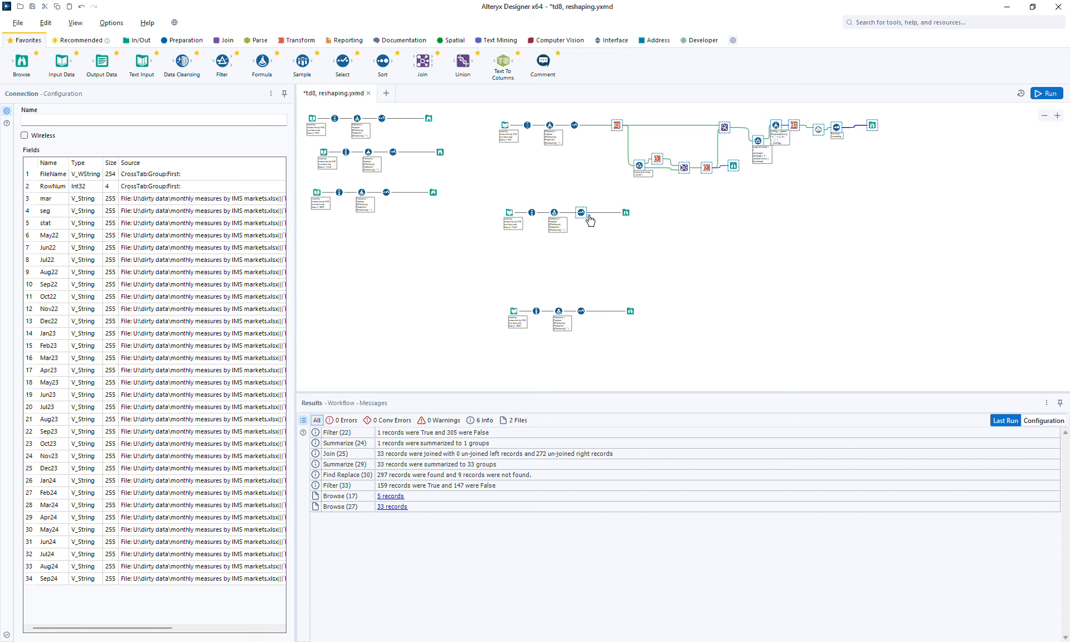
pyautogui.click(640, 231)
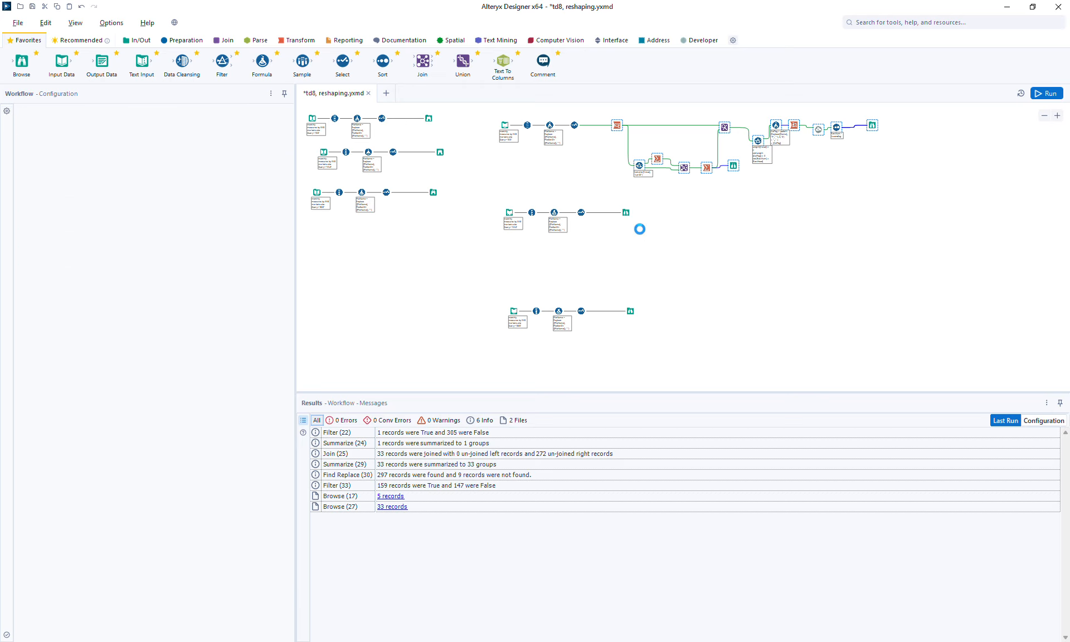
pyautogui.hotkey('ctrl', 'v')
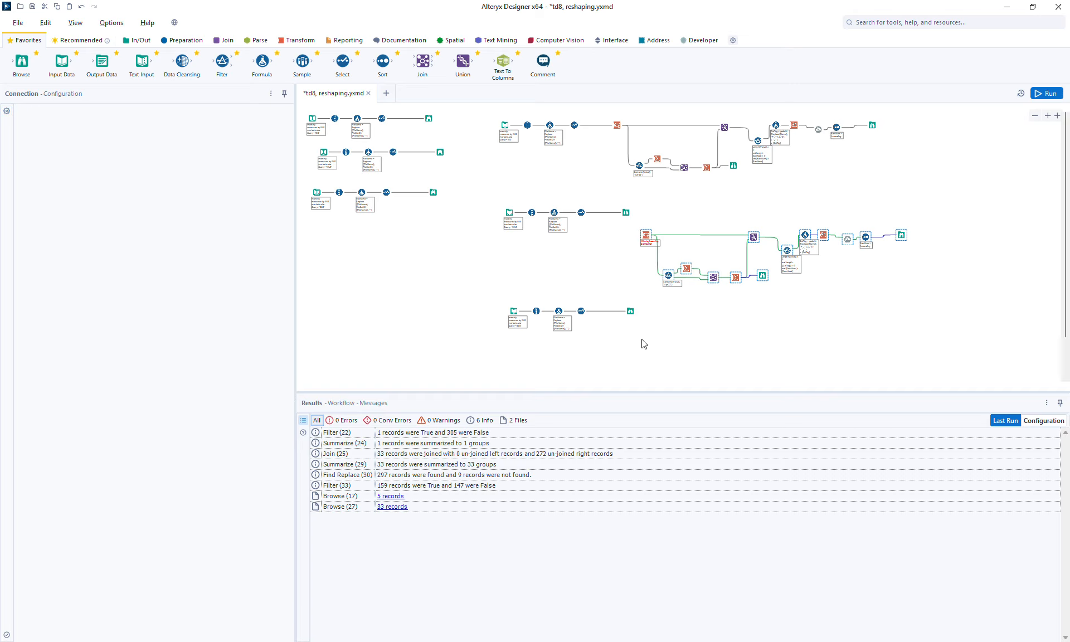
pyautogui.hotkey('ctrl', 'v')
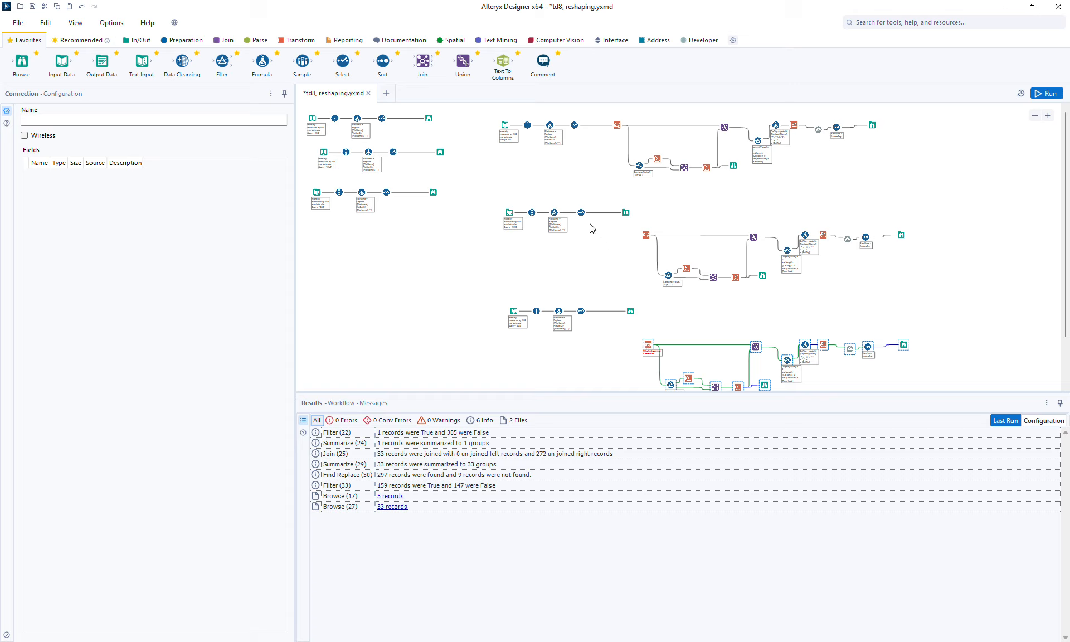
# Connect the Select tools of the ML and SG chains to their pasted reshaping tools and run the workflow
pyautogui.moveTo(595, 214); pyautogui.dragTo(646, 235)
pyautogui.moveTo(587, 318); pyautogui.dragTo(650, 345)
pyautogui.click(1041, 98)
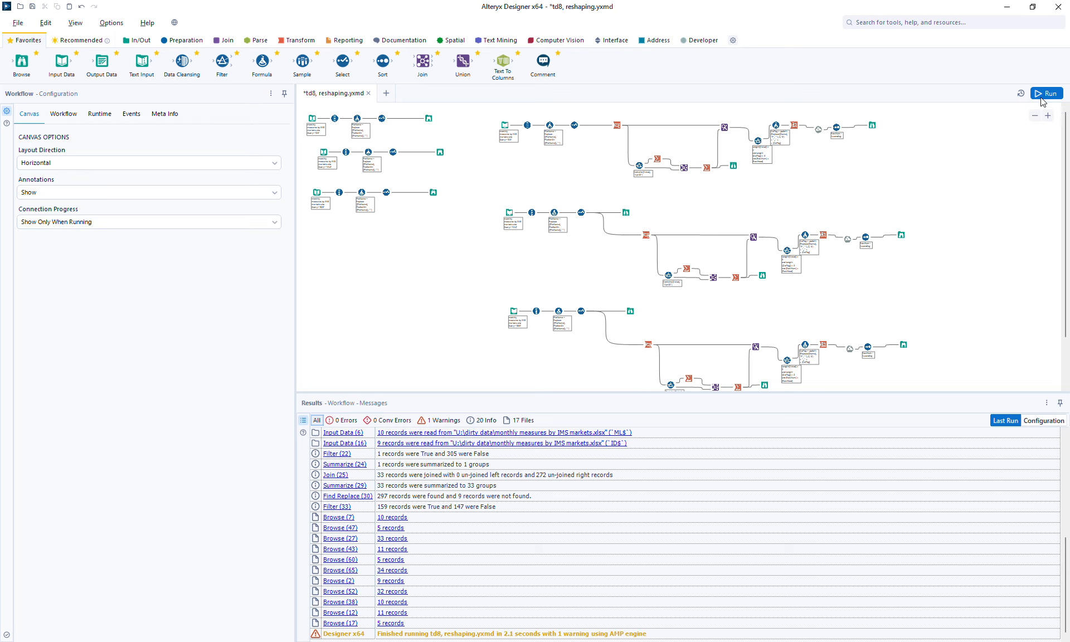
# Examine the final Browse results of the ID, ML and SG reshaping branches to check that their fields match
pyautogui.click(873, 124)
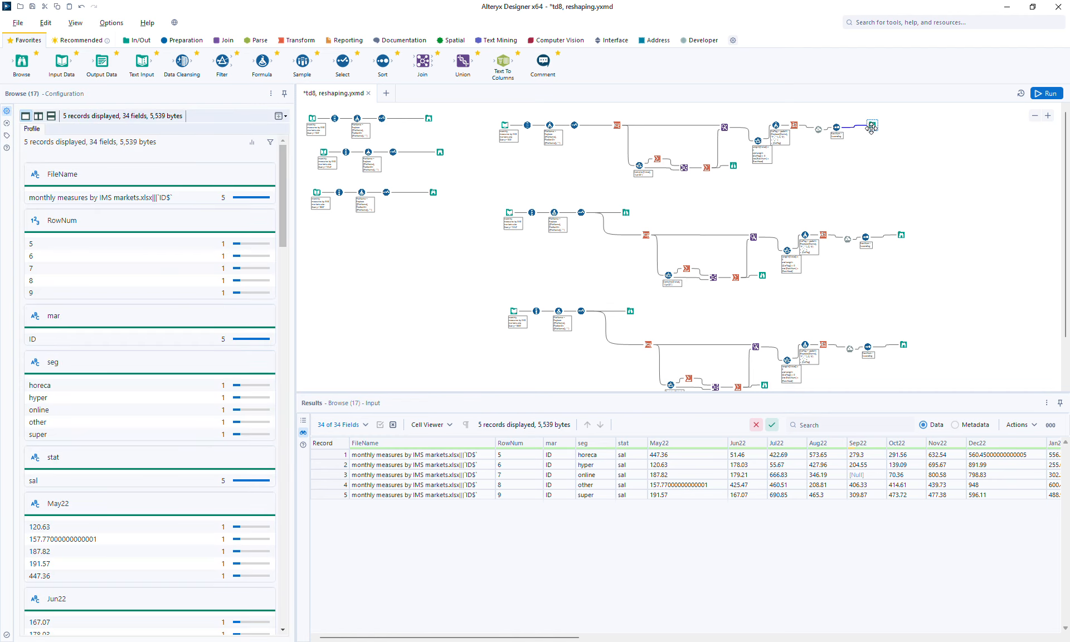
pyautogui.click(900, 236)
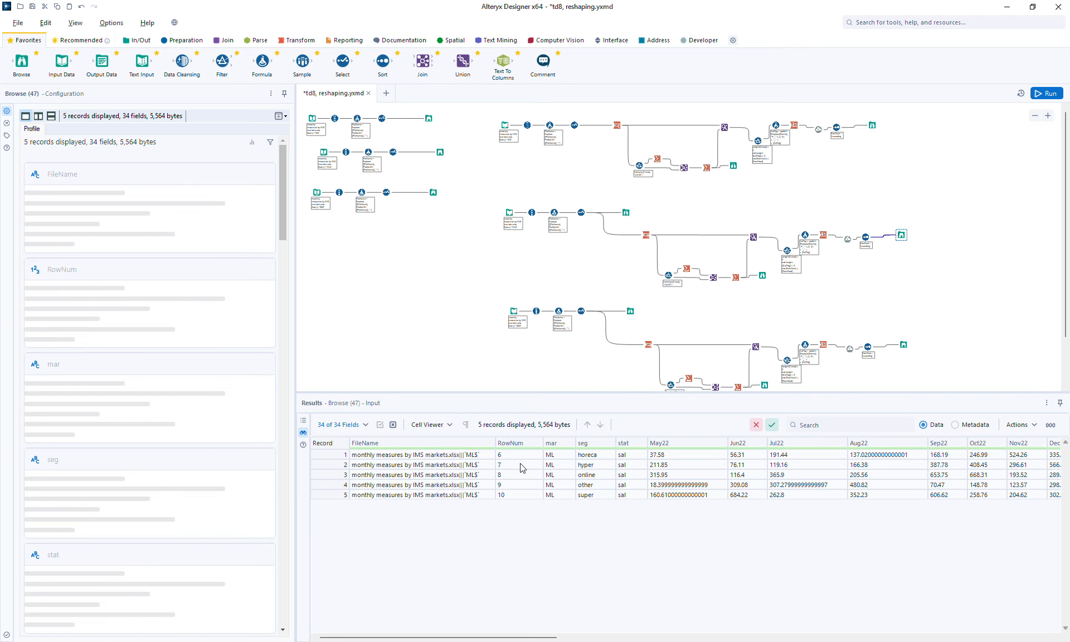
pyautogui.click(904, 343)
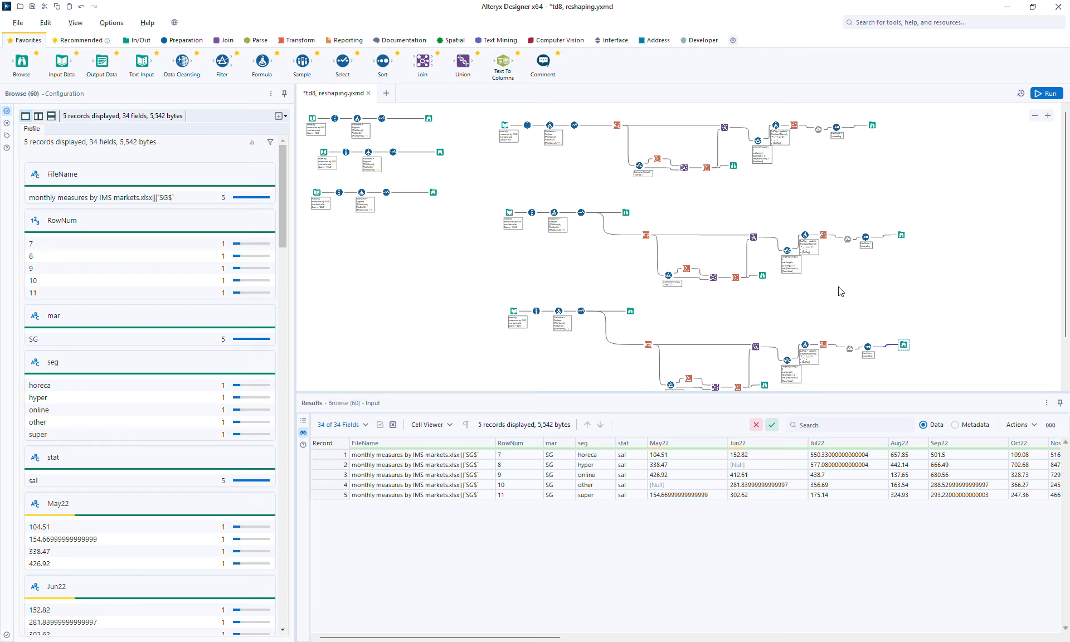
pyautogui.click(901, 235)
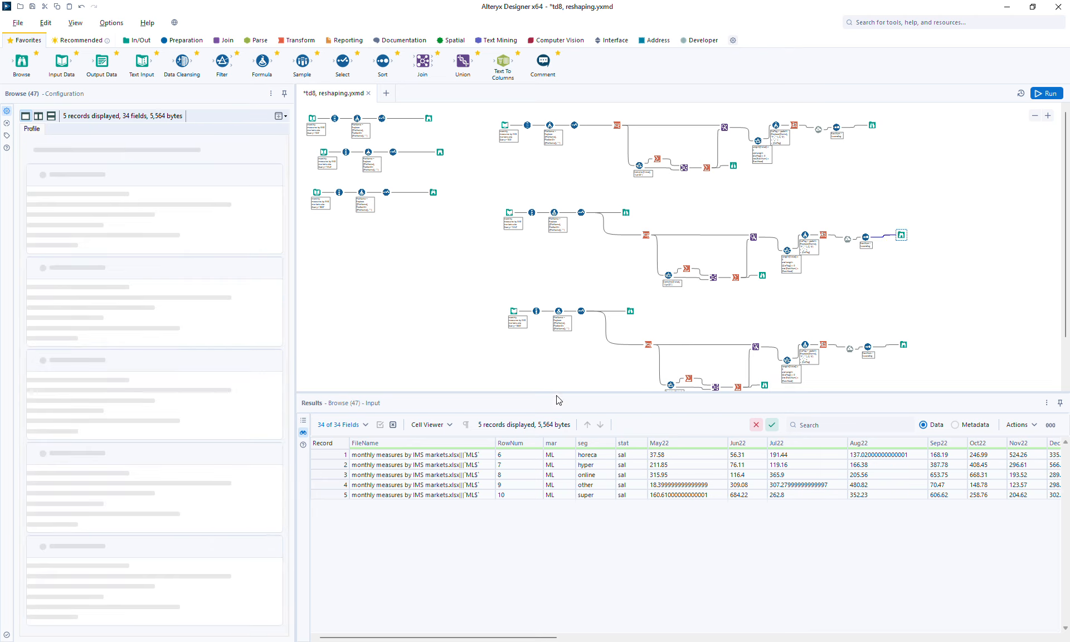
pyautogui.click(871, 124)
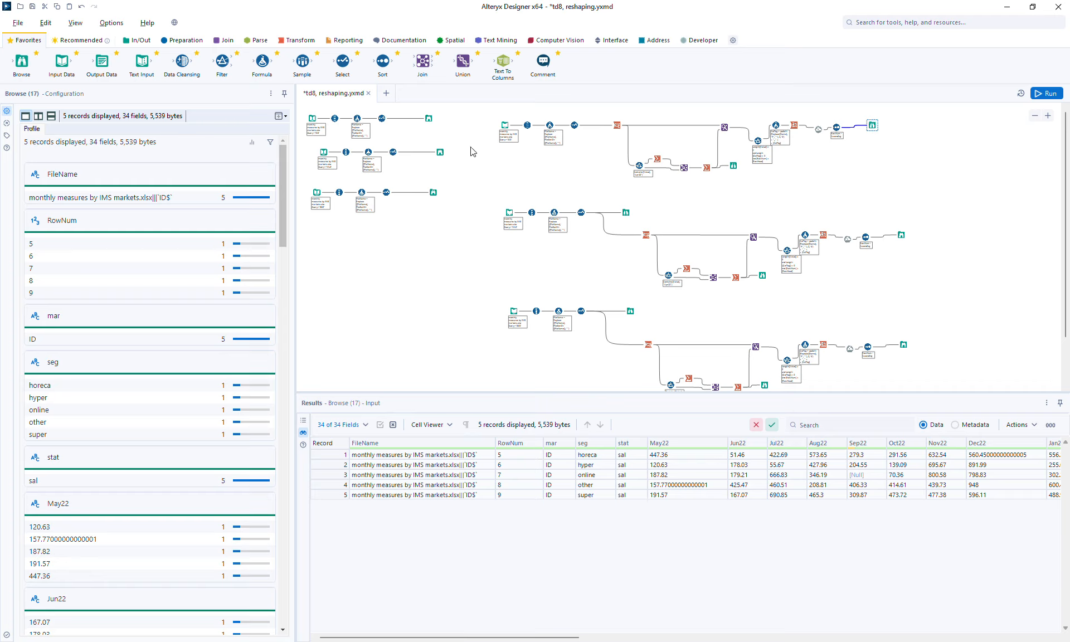
# Compare the raw ID, ML and SG Browse data with the final outputs of the three reshaping branches
pyautogui.click(427, 118)
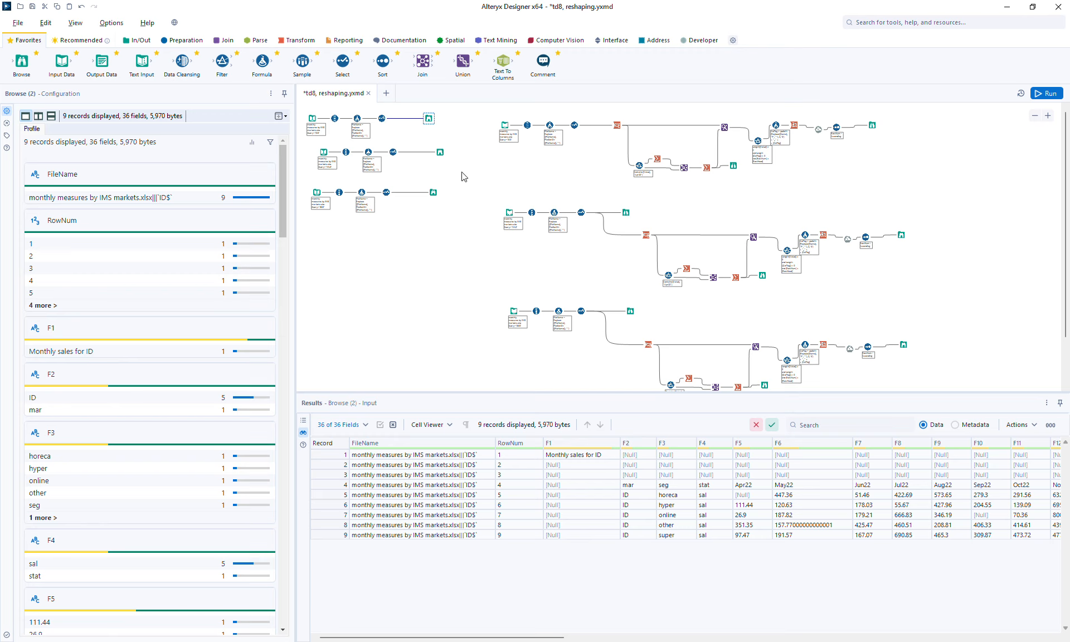
pyautogui.click(440, 151)
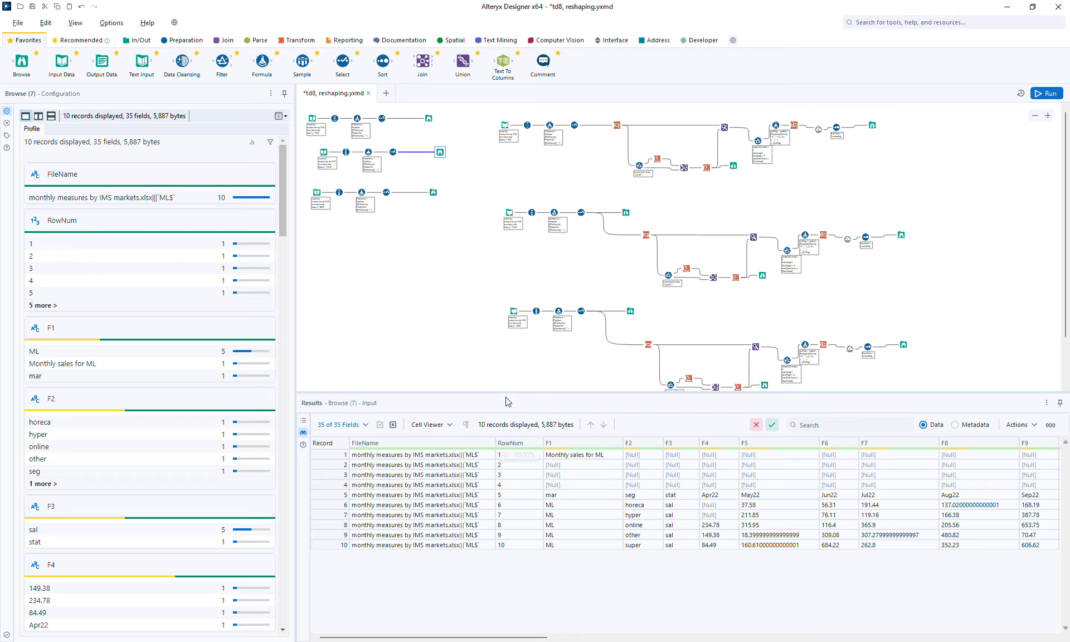
pyautogui.click(433, 193)
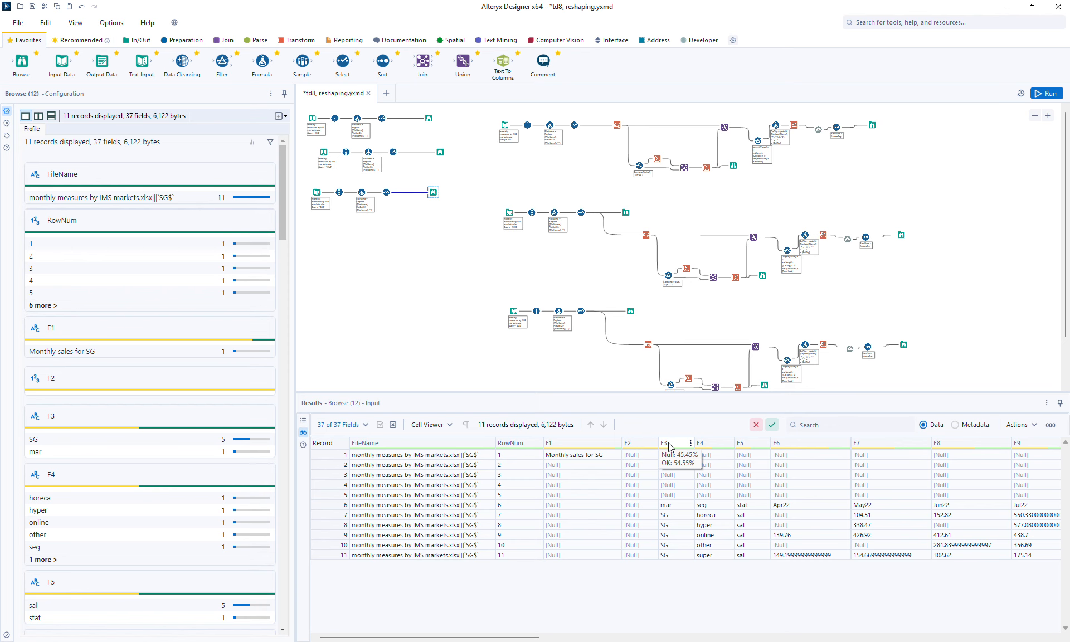
pyautogui.click(476, 287)
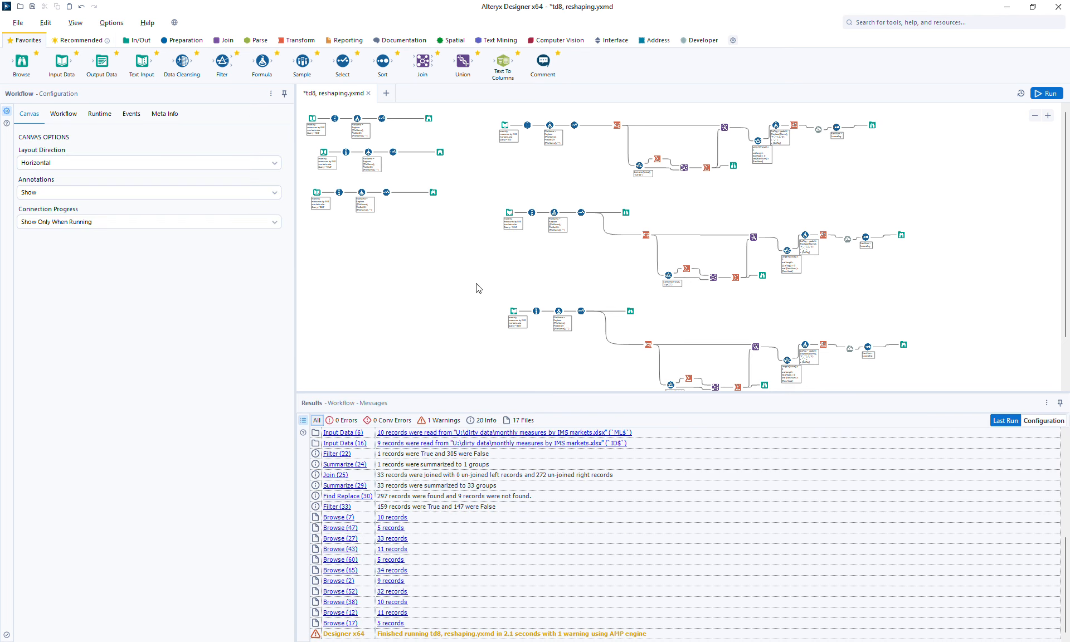
pyautogui.moveTo(415, 106); pyautogui.dragTo(460, 217)
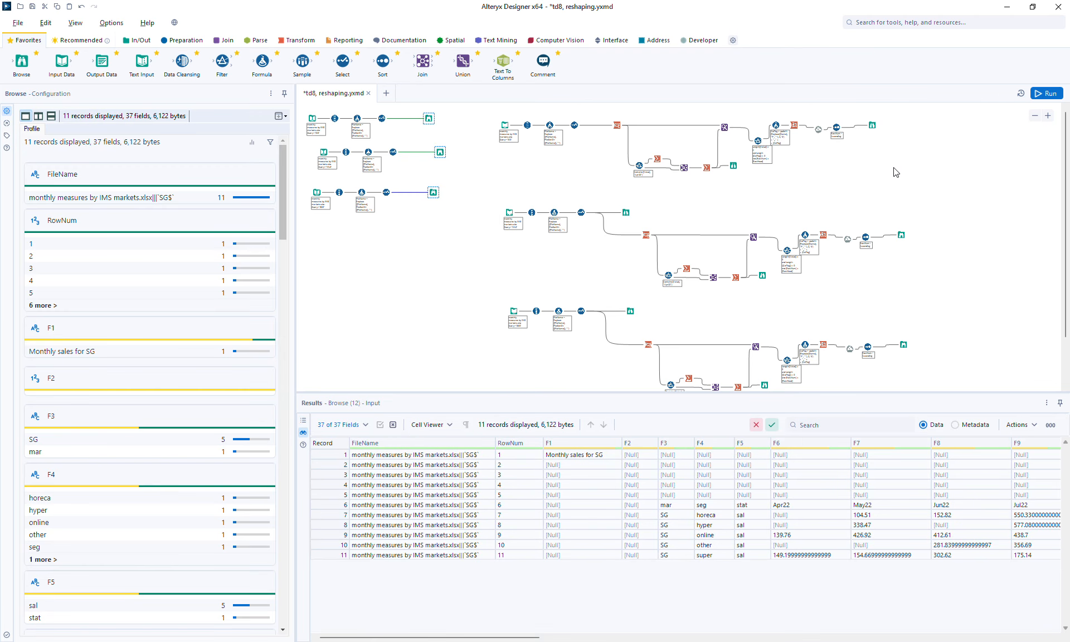
pyautogui.click(872, 125)
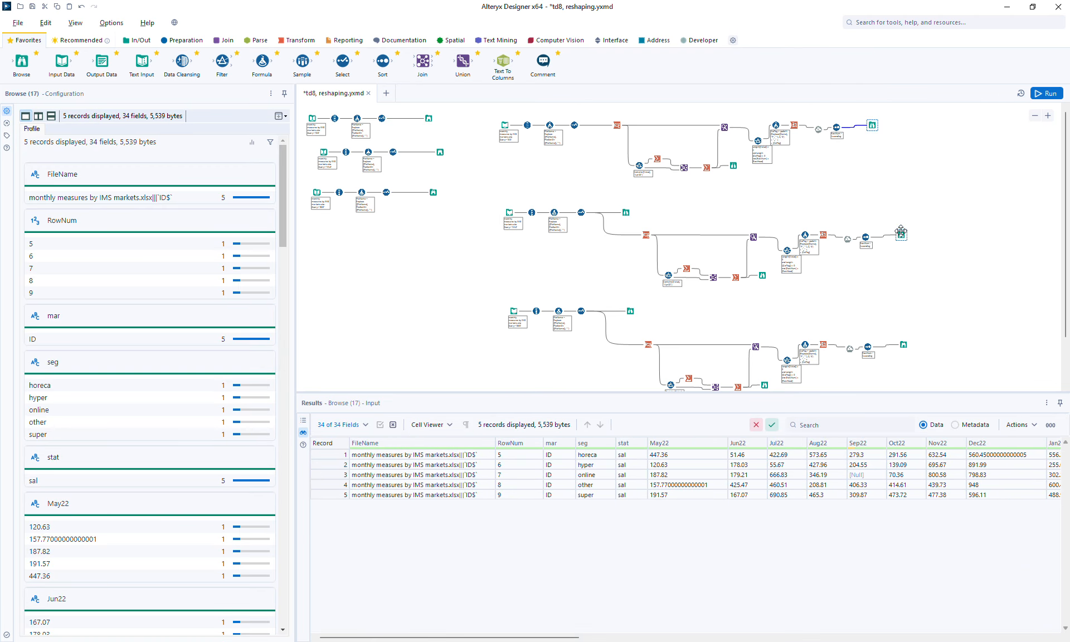
pyautogui.click(901, 233)
pyautogui.click(902, 345)
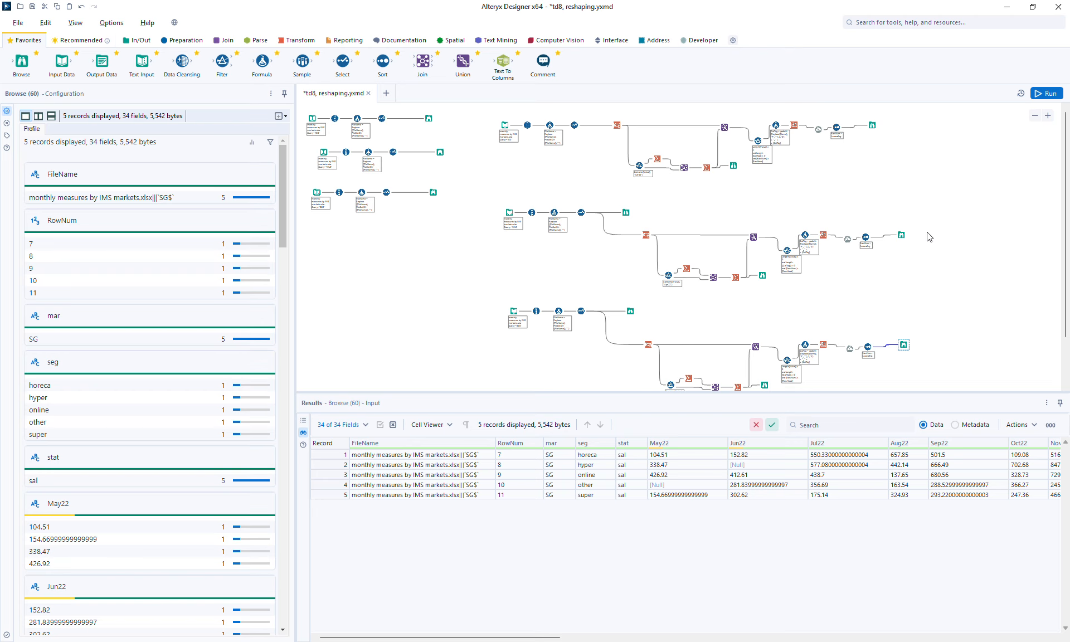
pyautogui.click(874, 125)
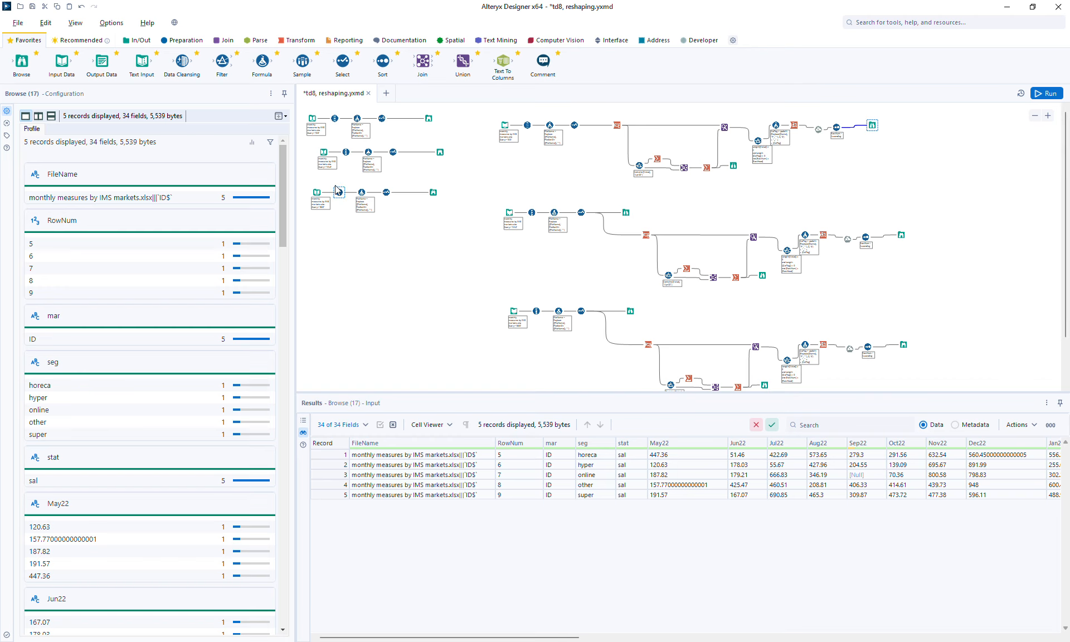
# Copy the original ID input chain, from Input Data to Browse, into the empty canvas area beyond the reshaping branches' outputs
pyautogui.moveTo(300, 109); pyautogui.dragTo(444, 133)
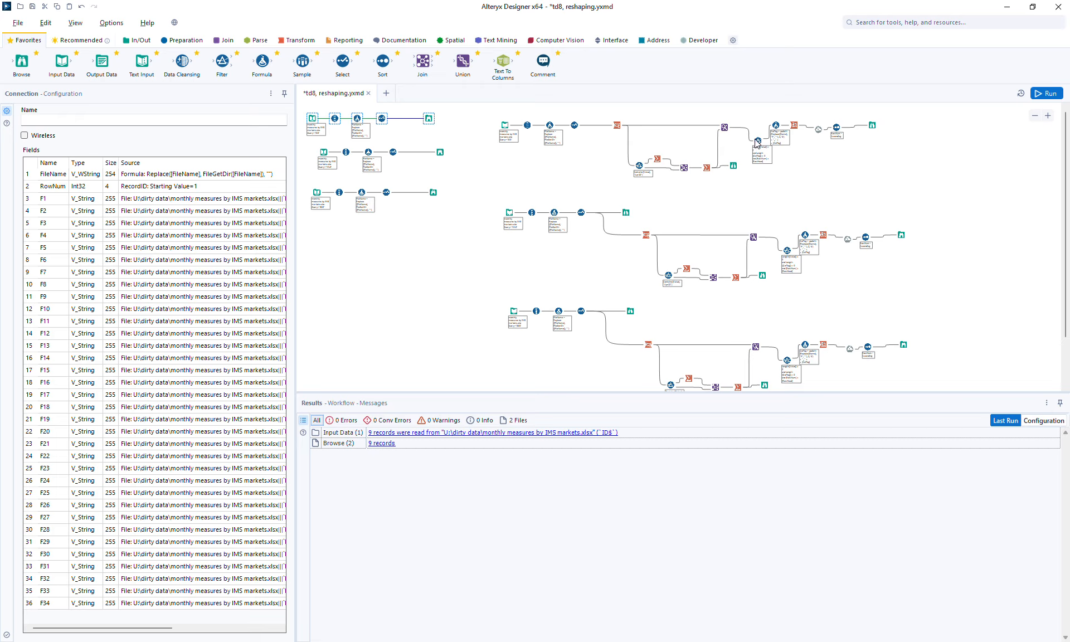
pyautogui.click(946, 152)
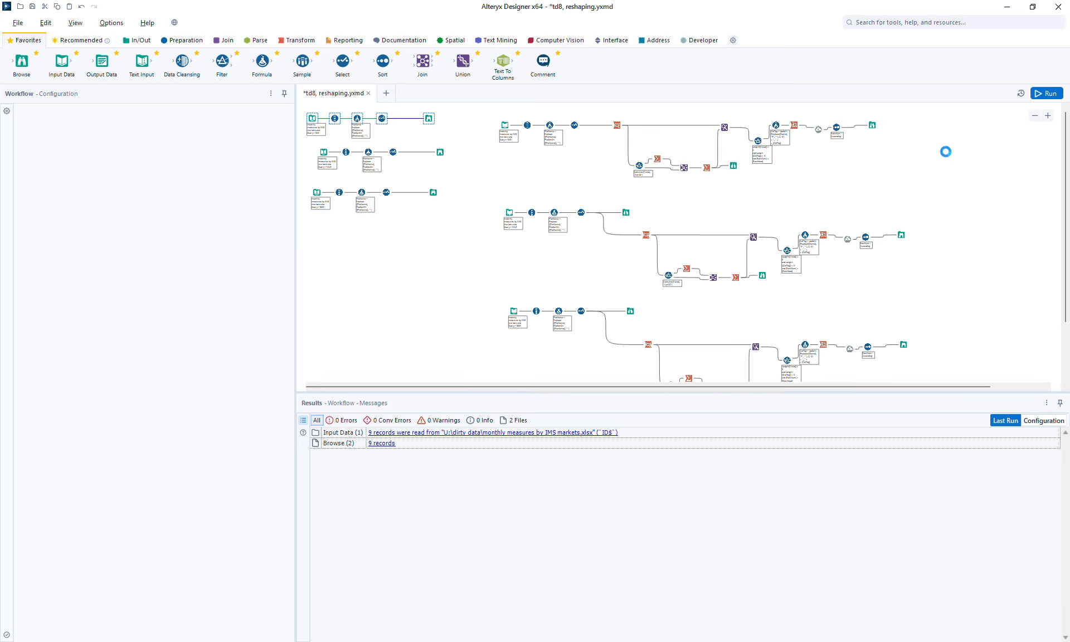
pyautogui.hotkey('ctrl', 'v')
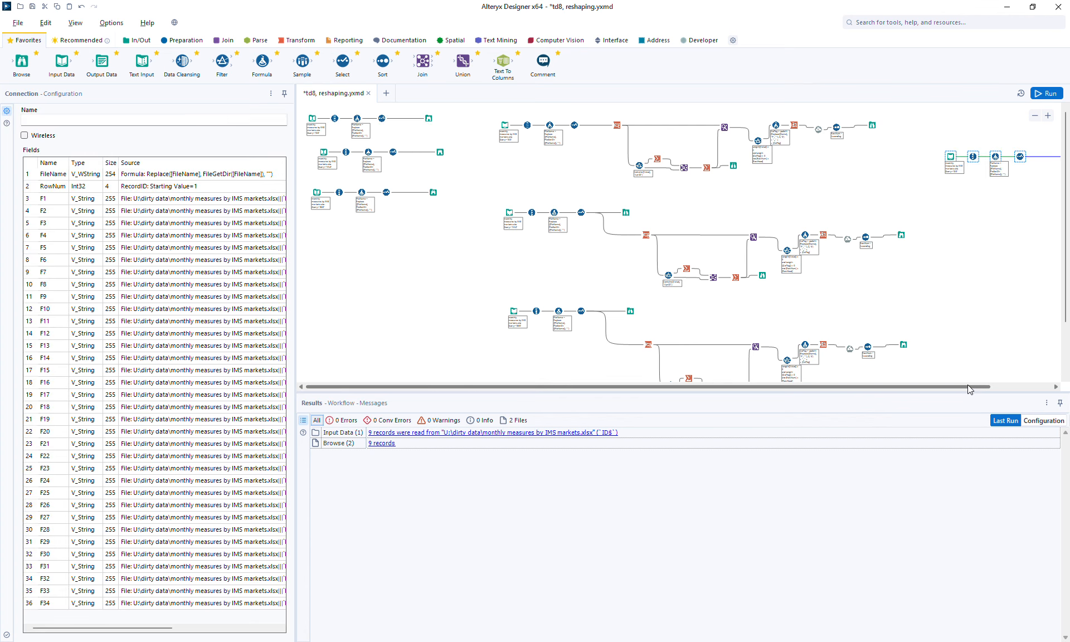
# Delete the pasted copy of the ID input chain beyond the outputs of the reshaping branches
pyautogui.moveTo(972, 386); pyautogui.dragTo(1059, 395)
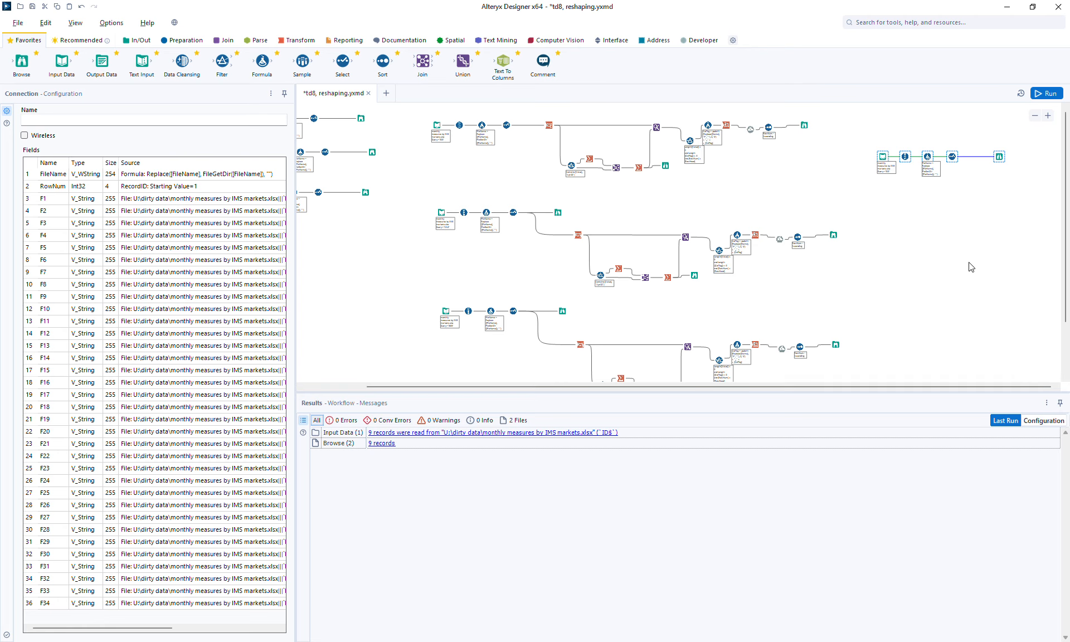
pyautogui.click(1036, 116)
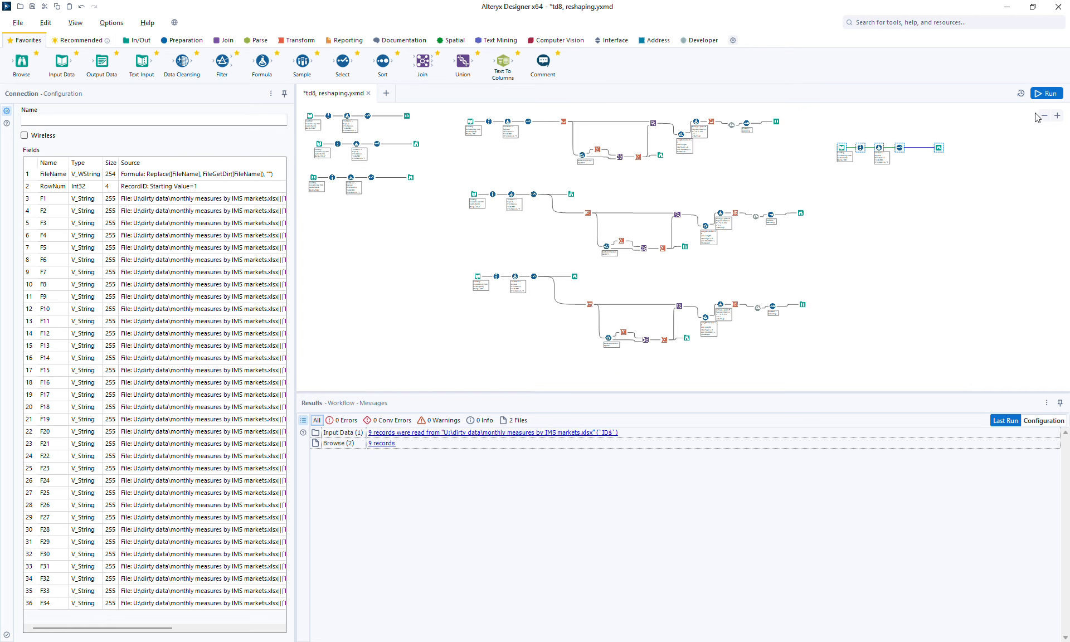
pyautogui.click(1043, 116)
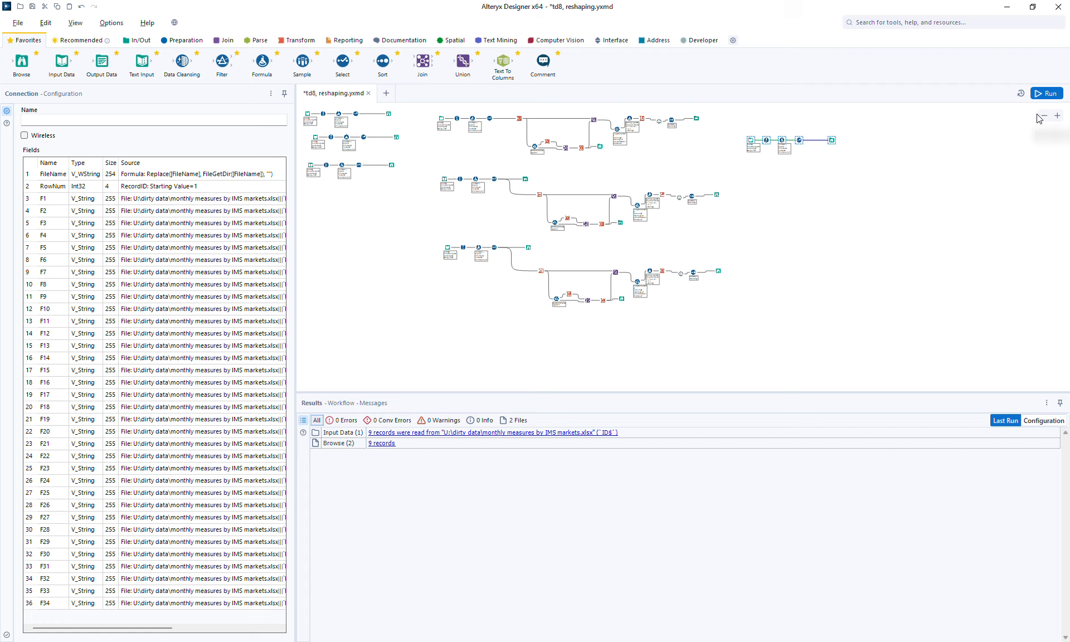
pyautogui.moveTo(720, 118); pyautogui.dragTo(870, 175)
pyautogui.press('Delete')
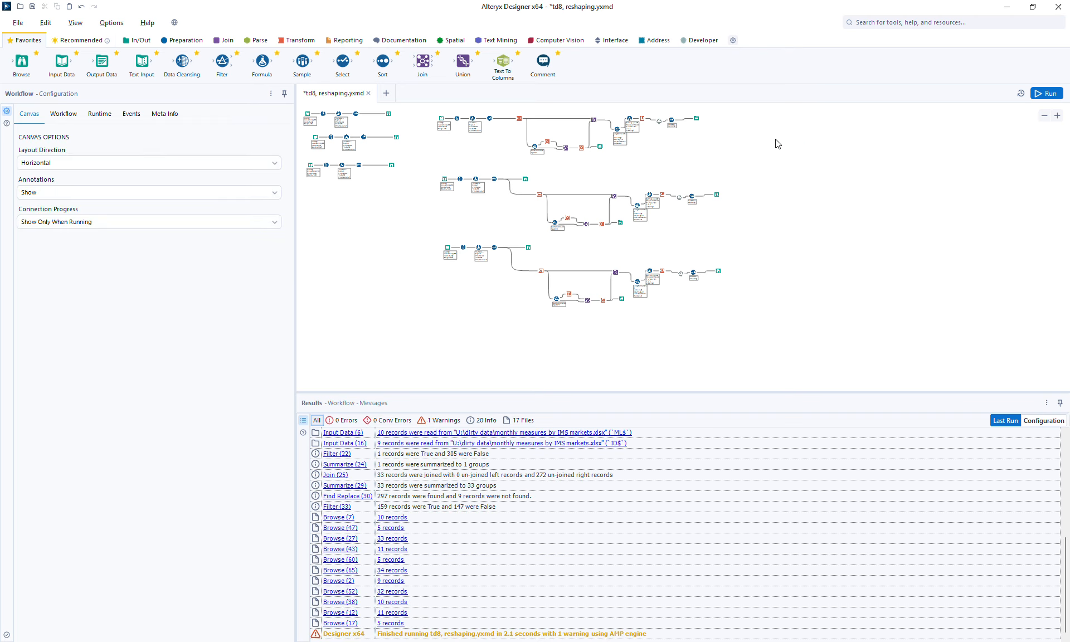
# Create a new workflow and paste the copied ID input chain, from Input Data to Browse, into it
pyautogui.hotkey('ctrl', 'n')
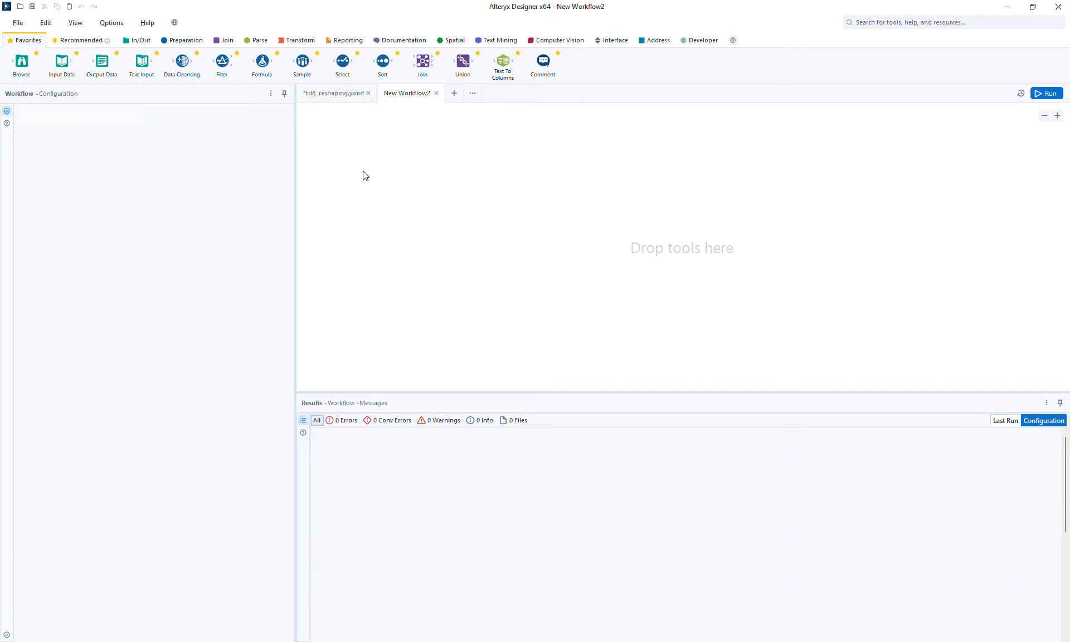
pyautogui.hotkey('ctrl', 'v')
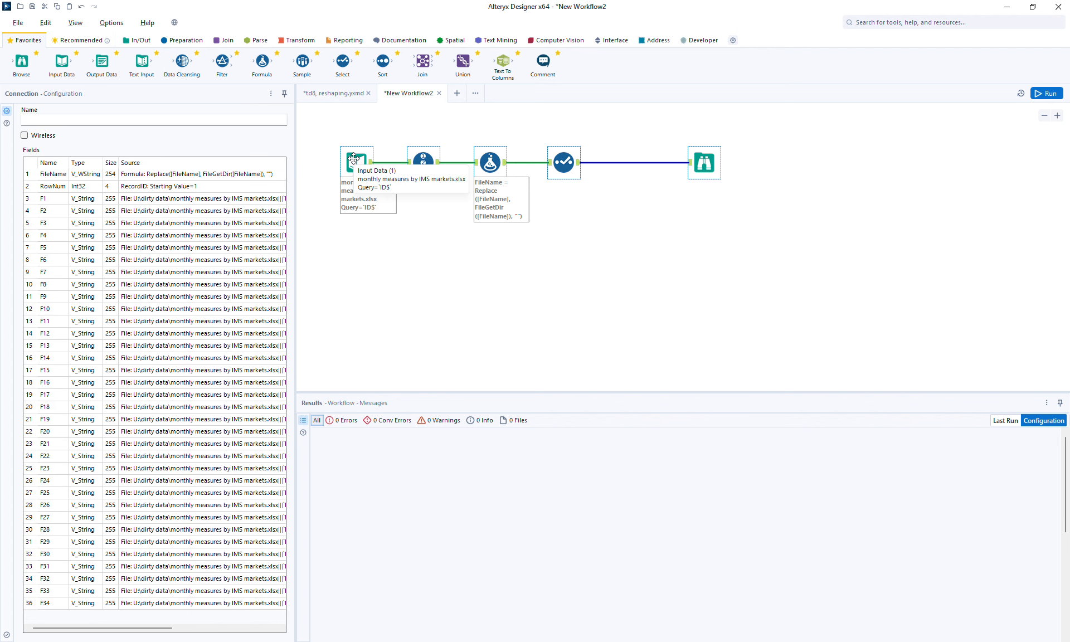
pyautogui.scroll(-5, 354, 158)
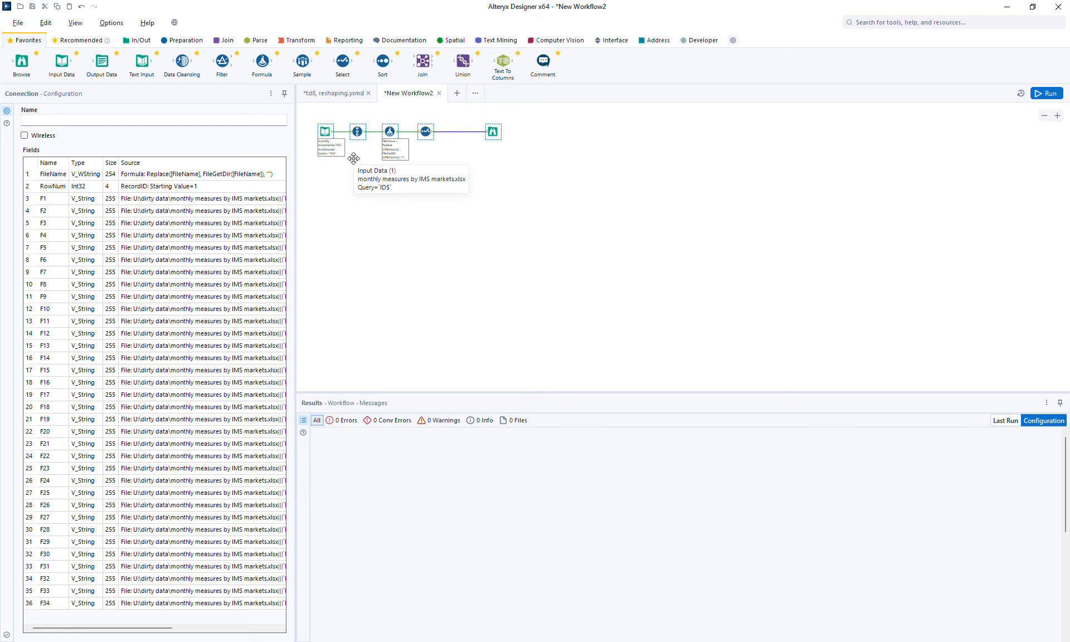
# Save the new workflow in the yxbi May25 folder as "td8-alter, to reshape the monthly data for ID market"
pyautogui.hotkey('ctrl', 's')
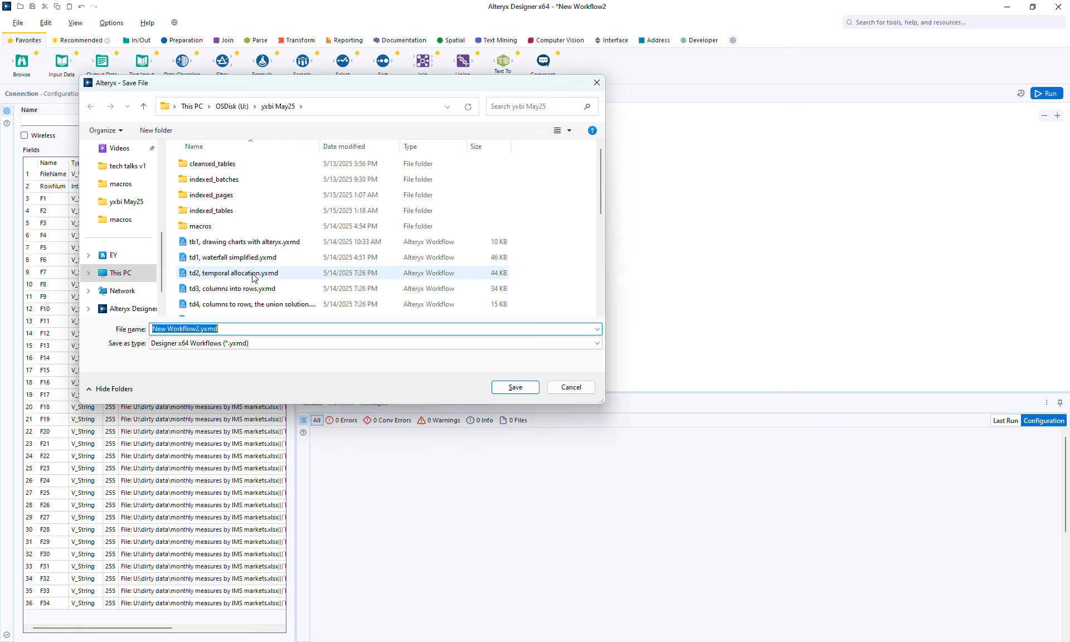
pyautogui.write('td')
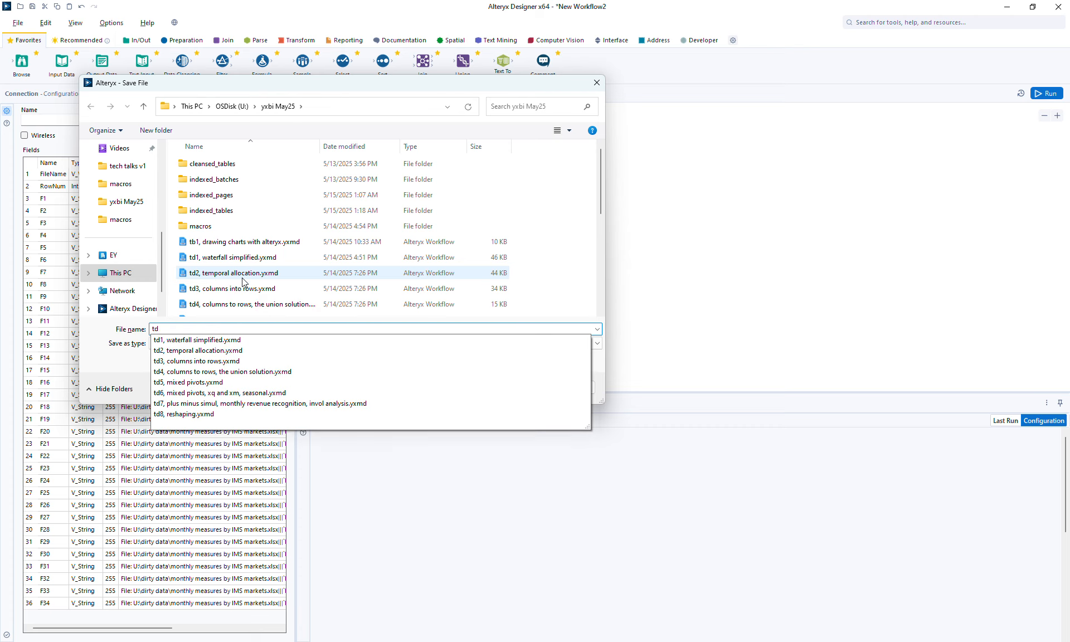
pyautogui.write('8-alter,')
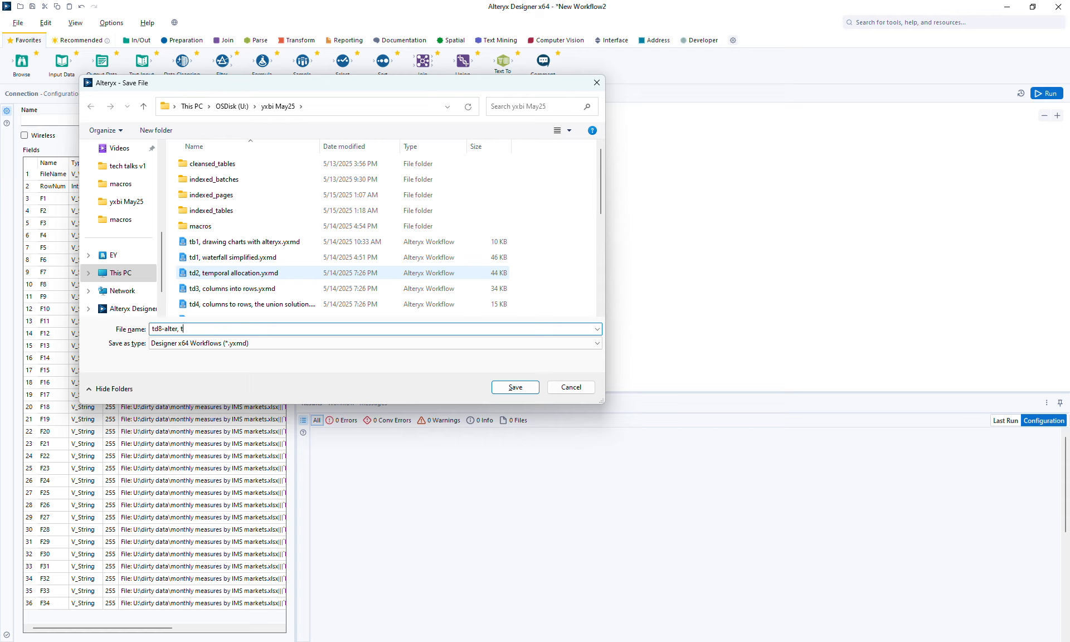
pyautogui.write(' to reshape the monthly data from')
pyautogui.press('BackSpace')
pyautogui.press('BackSpace')
pyautogui.press('BackSpace')
pyautogui.write('or eID market')
pyautogui.press('Return')
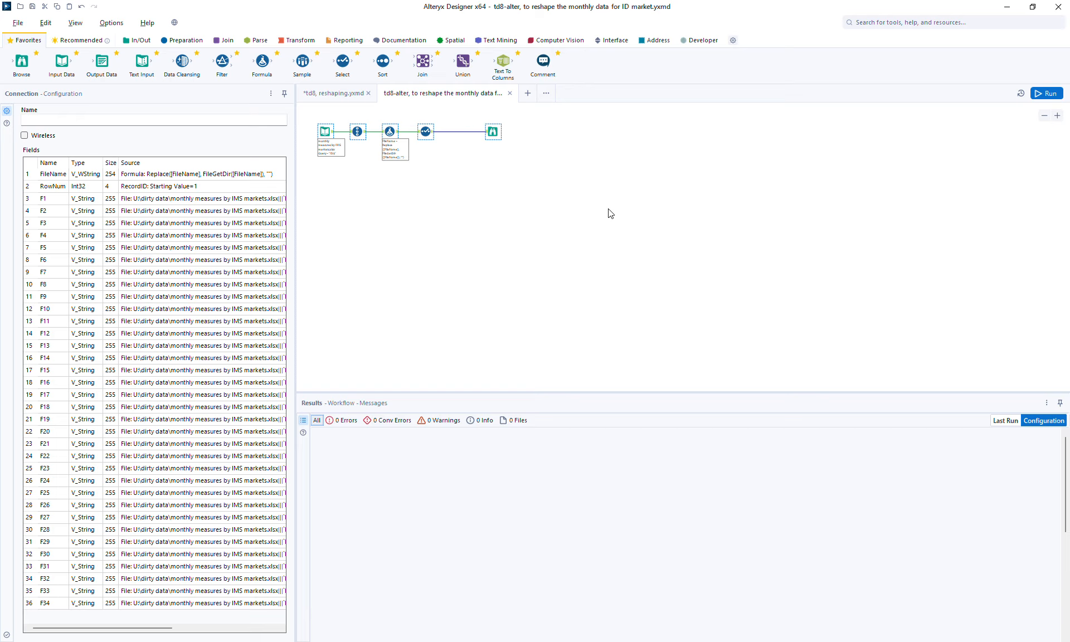
# Run the new workflow and open the results of its Browse tool
pyautogui.click(582, 188)
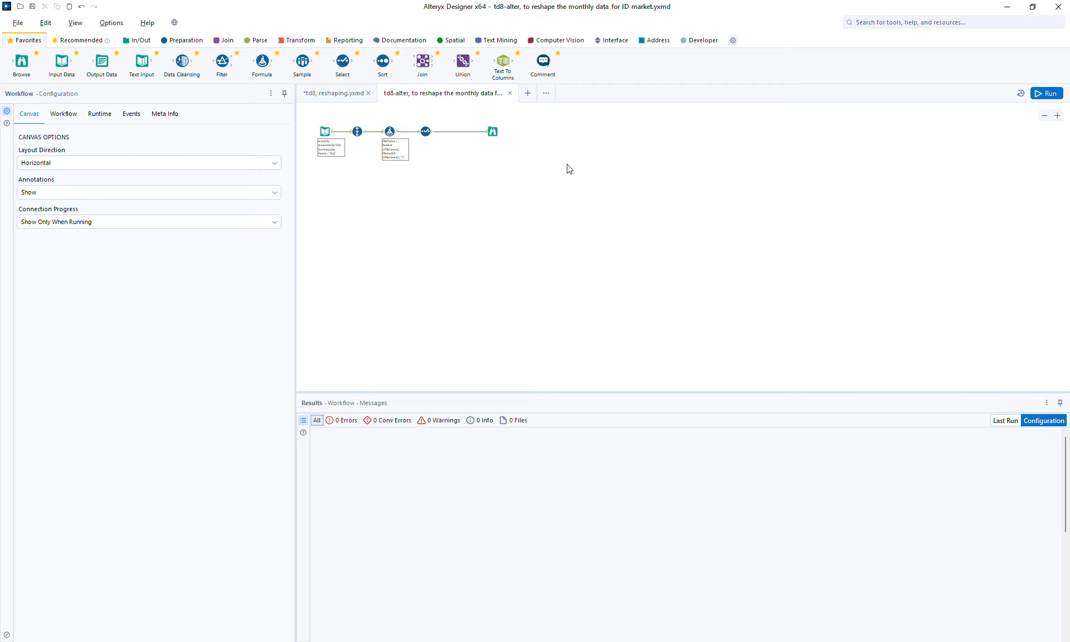
pyautogui.click(493, 132)
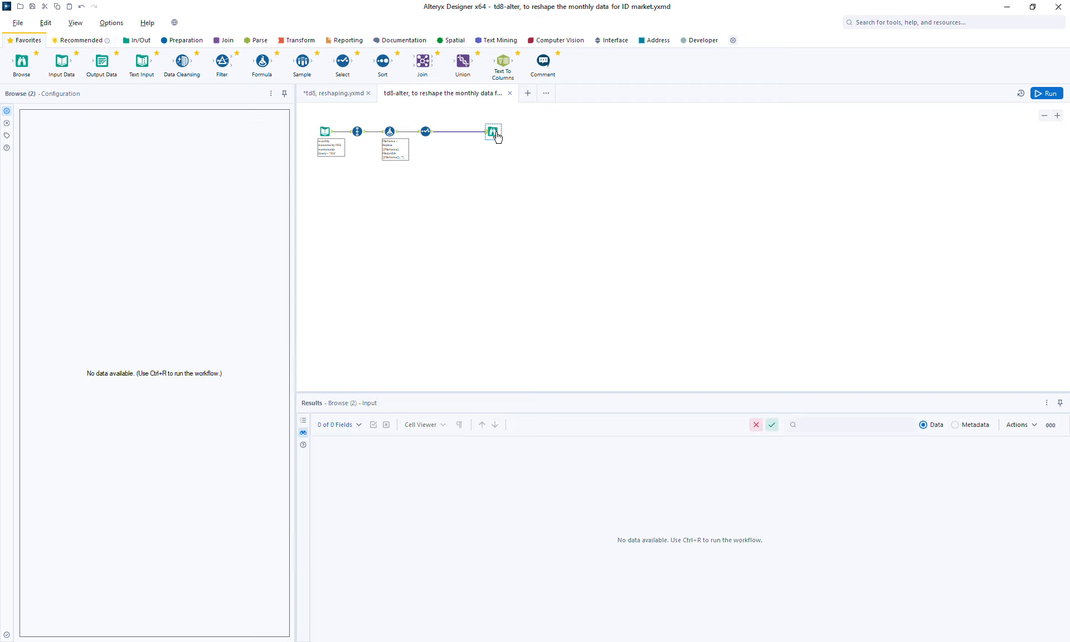
pyautogui.click(1047, 93)
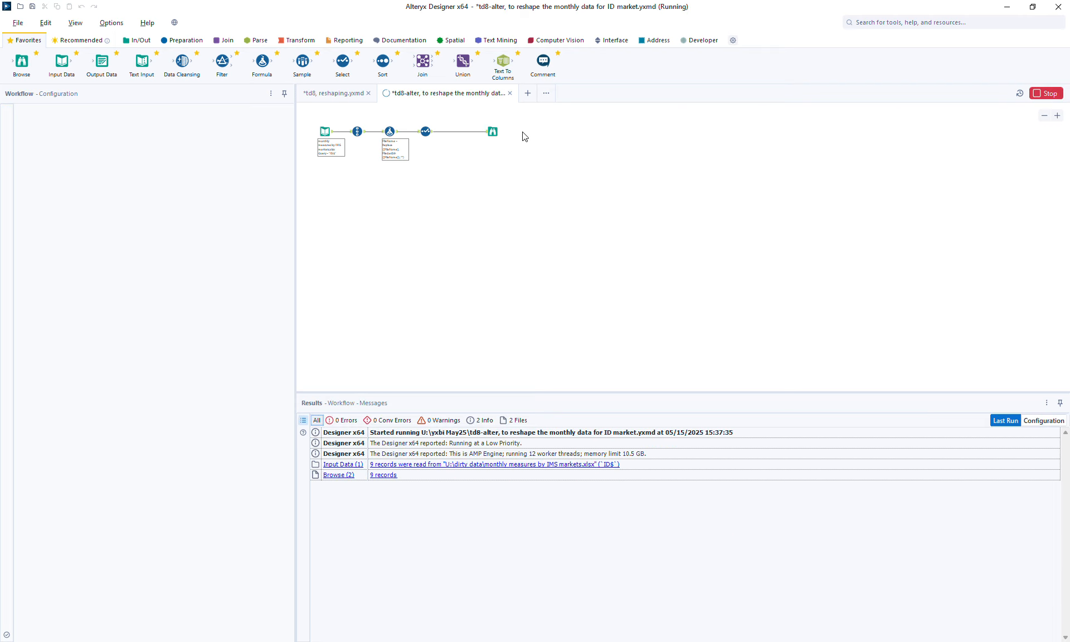
pyautogui.click(493, 133)
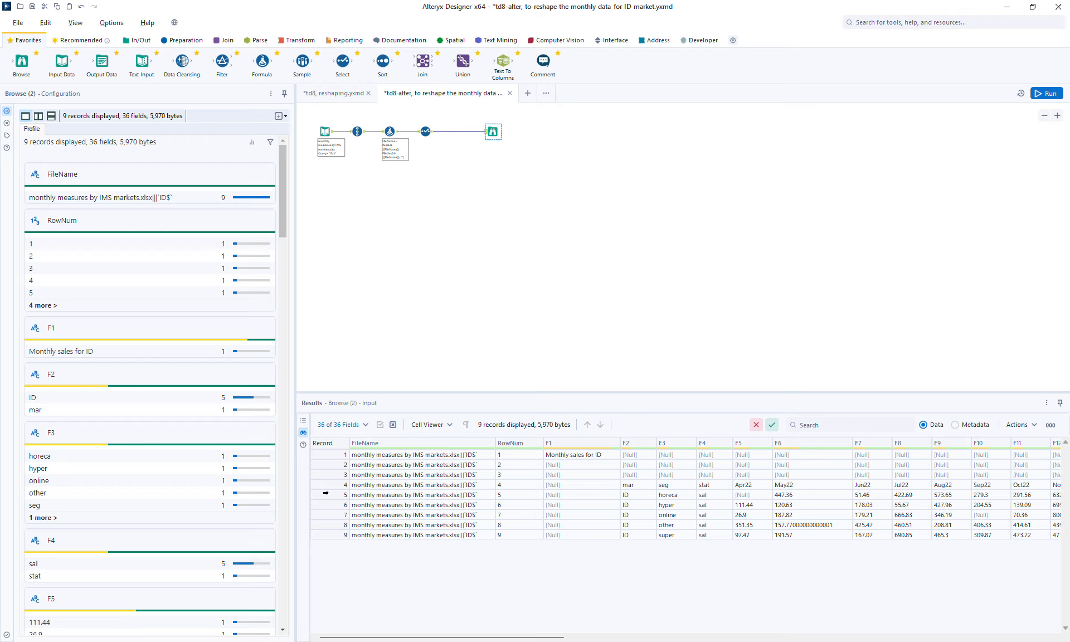
# Examine the raw ID data in the Browse results, checking header row 4, data rows 5 to 9 and fields F1 through F34
pyautogui.click(327, 485)
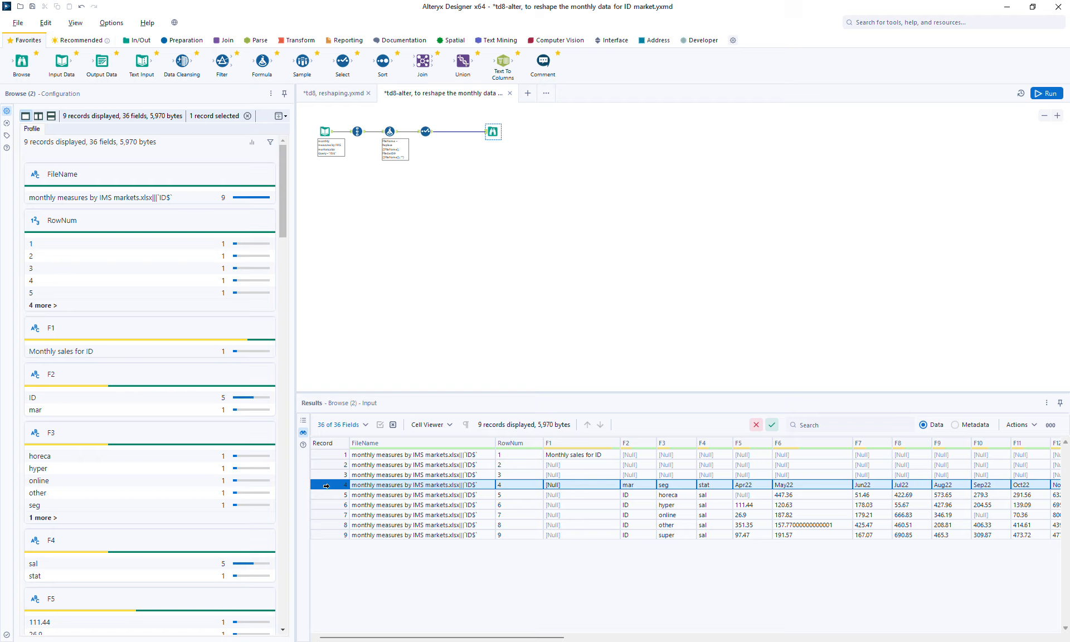
pyautogui.moveTo(326, 486); pyautogui.dragTo(327, 535)
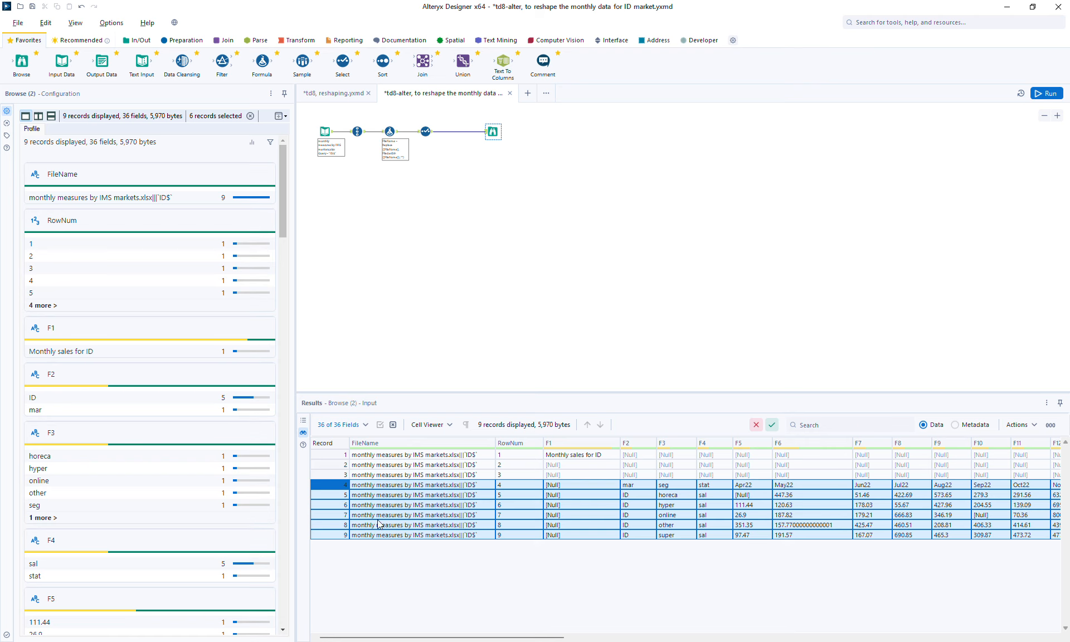
pyautogui.click(380, 444)
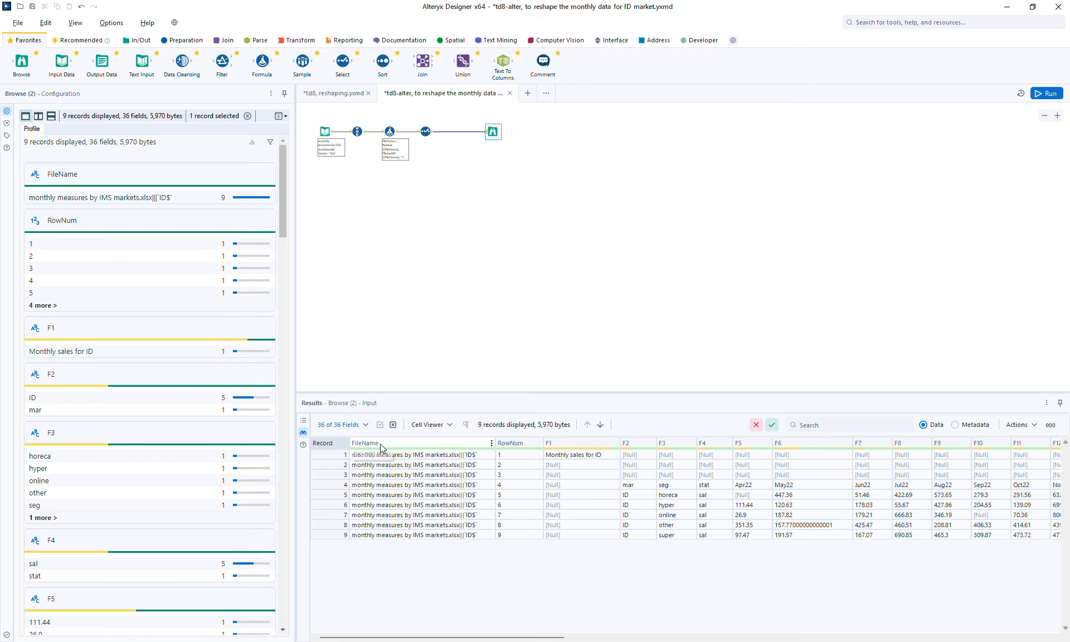
pyautogui.click(563, 445)
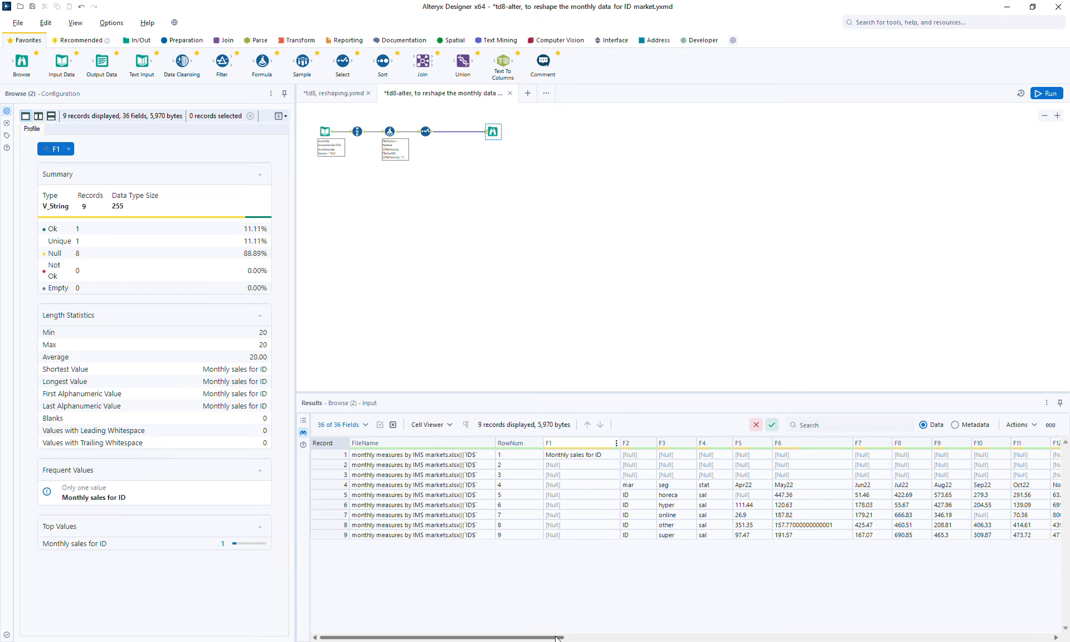
pyautogui.moveTo(556, 638); pyautogui.dragTo(1066, 640)
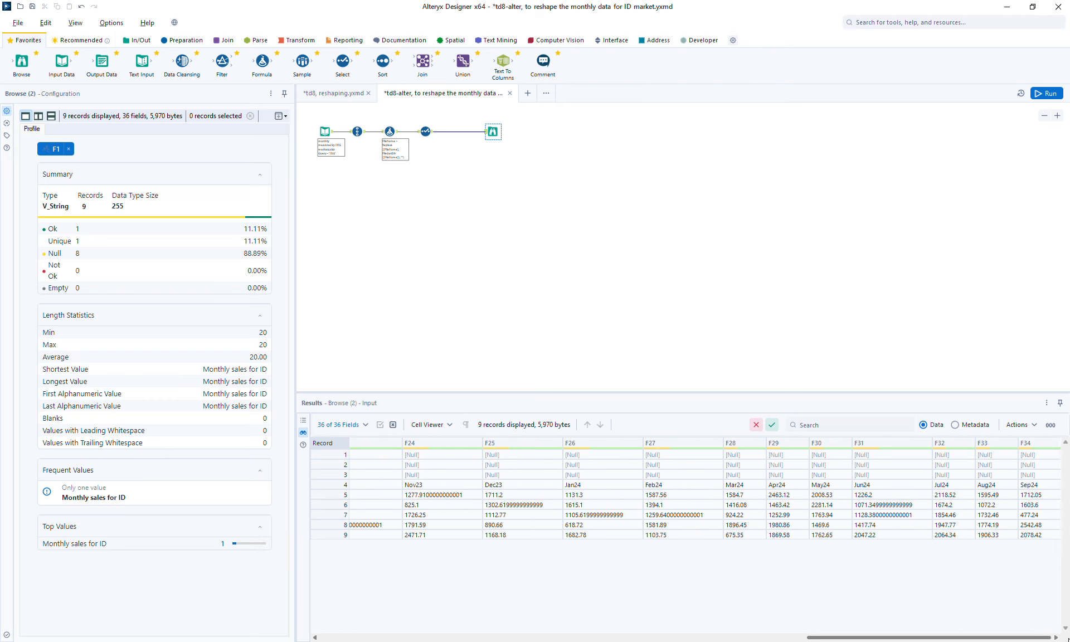
pyautogui.click(1046, 448)
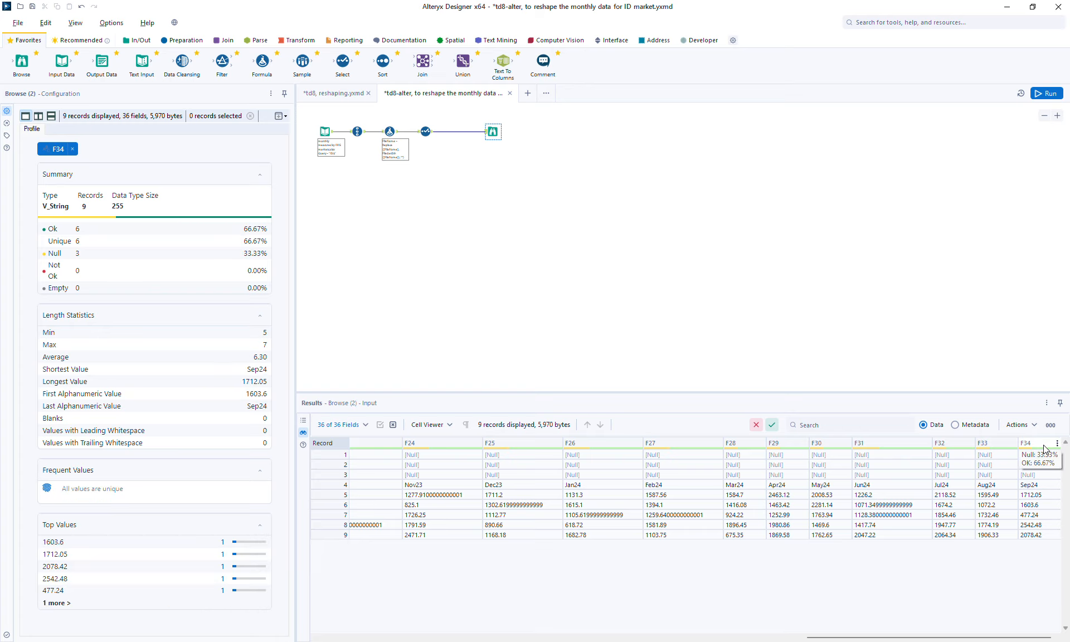
pyautogui.moveTo(862, 639); pyautogui.dragTo(376, 639)
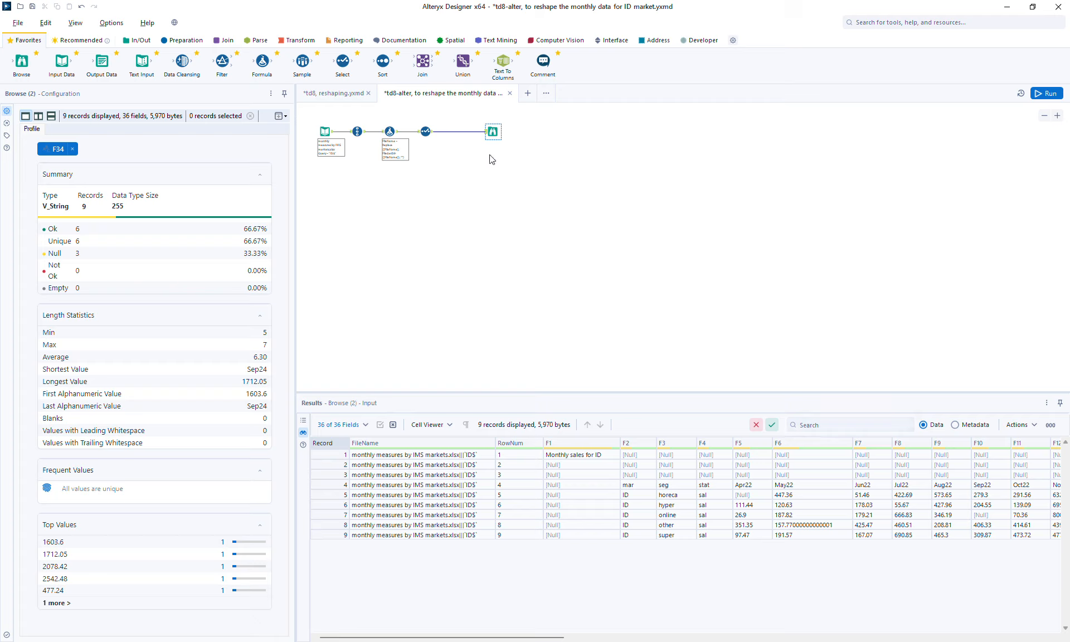
# Insert a Transpose tool between Select and Browse, with FileName and RowNum as key columns
pyautogui.moveTo(492, 129); pyautogui.dragTo(541, 130)
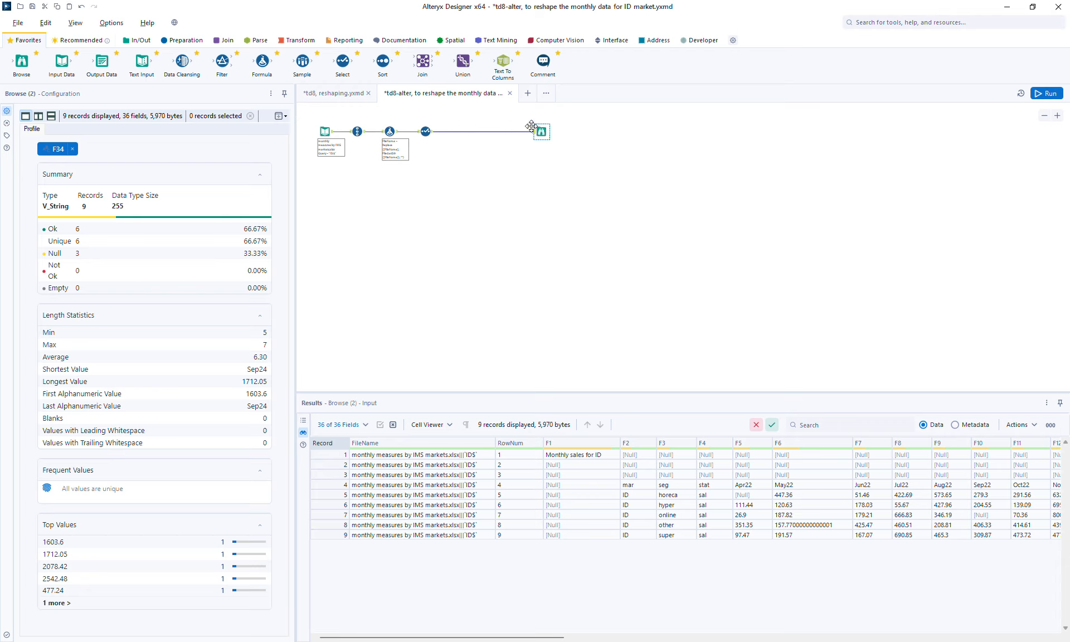
pyautogui.click(299, 40)
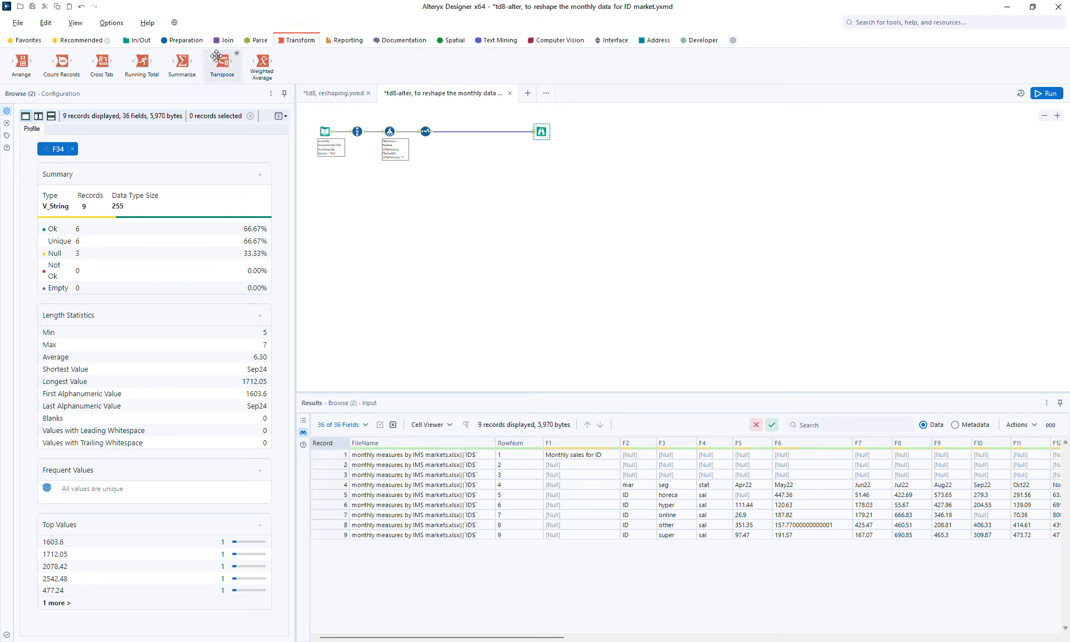
pyautogui.moveTo(222, 61); pyautogui.dragTo(480, 131)
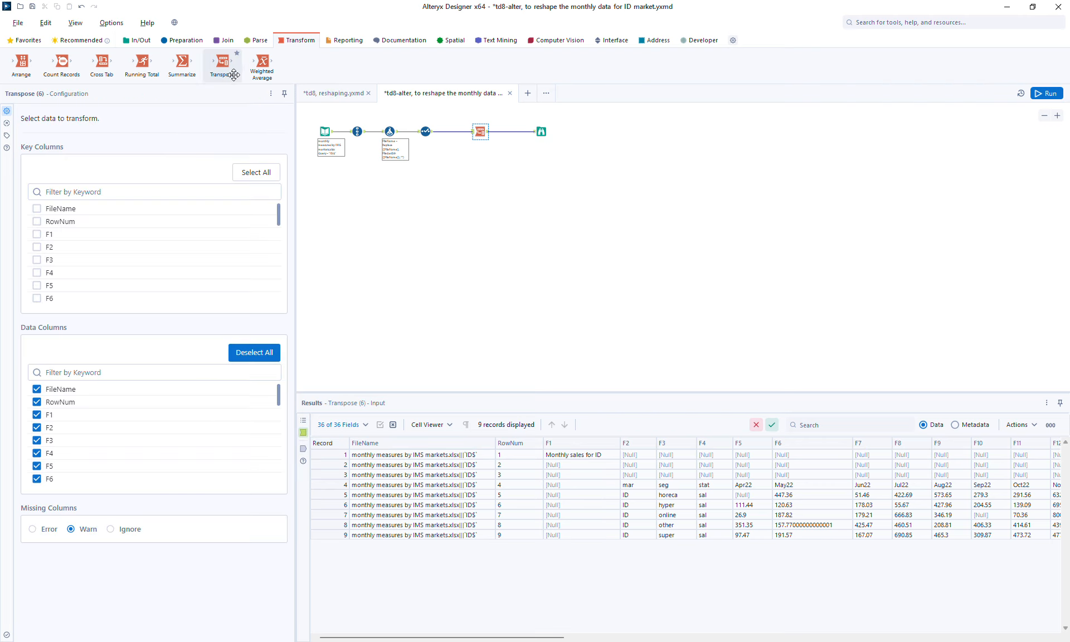
pyautogui.click(68, 213)
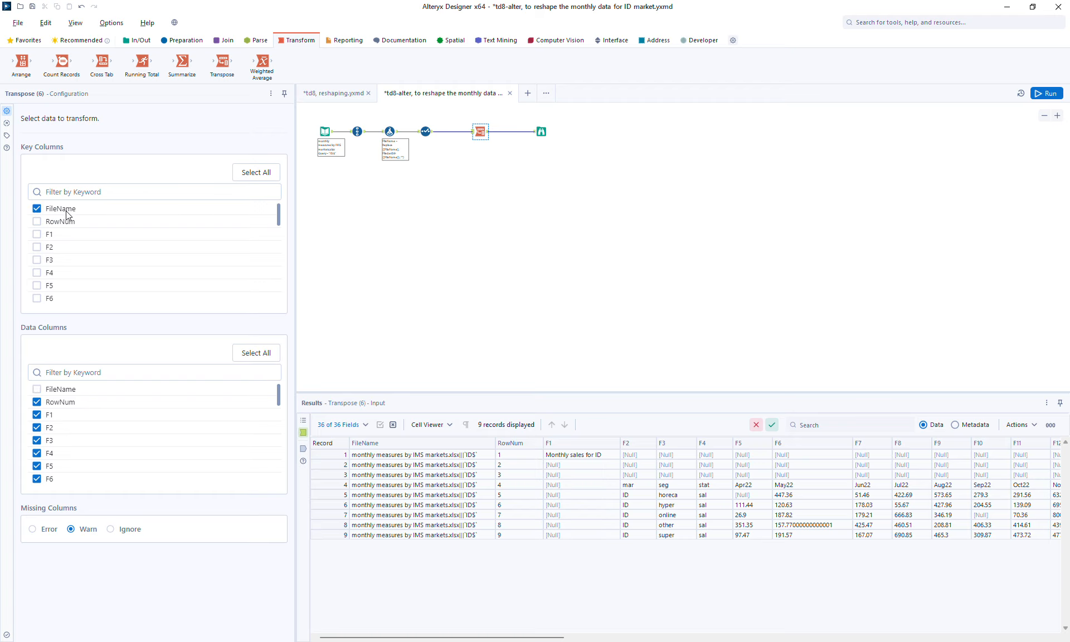
pyautogui.click(66, 222)
# Run the workflow and compare the transposed Browse records with the header and data rows in the Select tool's output
pyautogui.click(1037, 94)
pyautogui.click(541, 133)
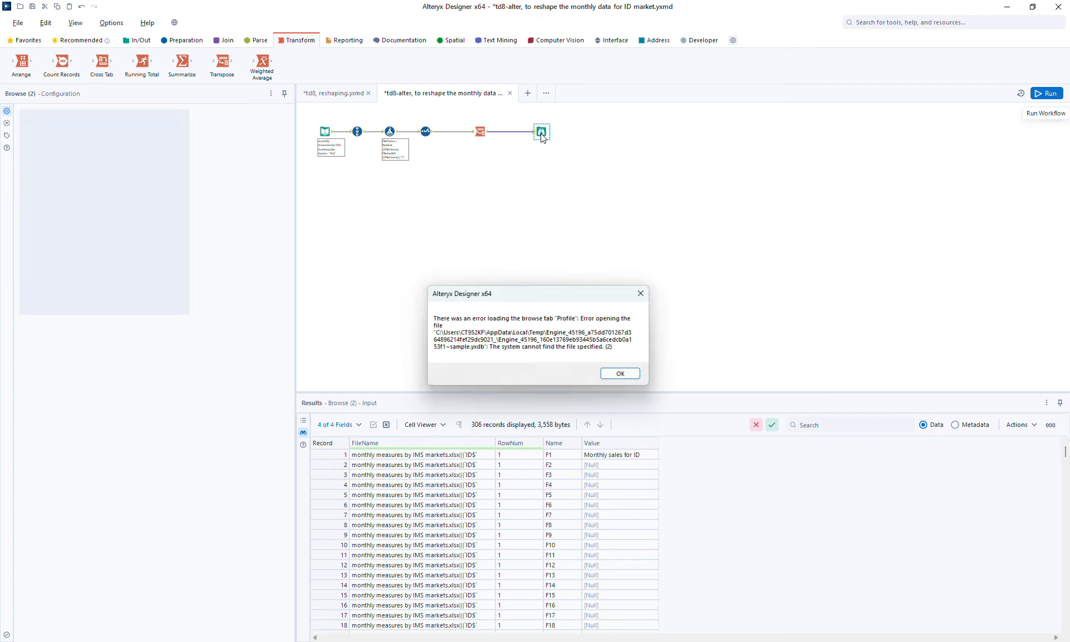
pyautogui.click(622, 375)
pyautogui.click(574, 379)
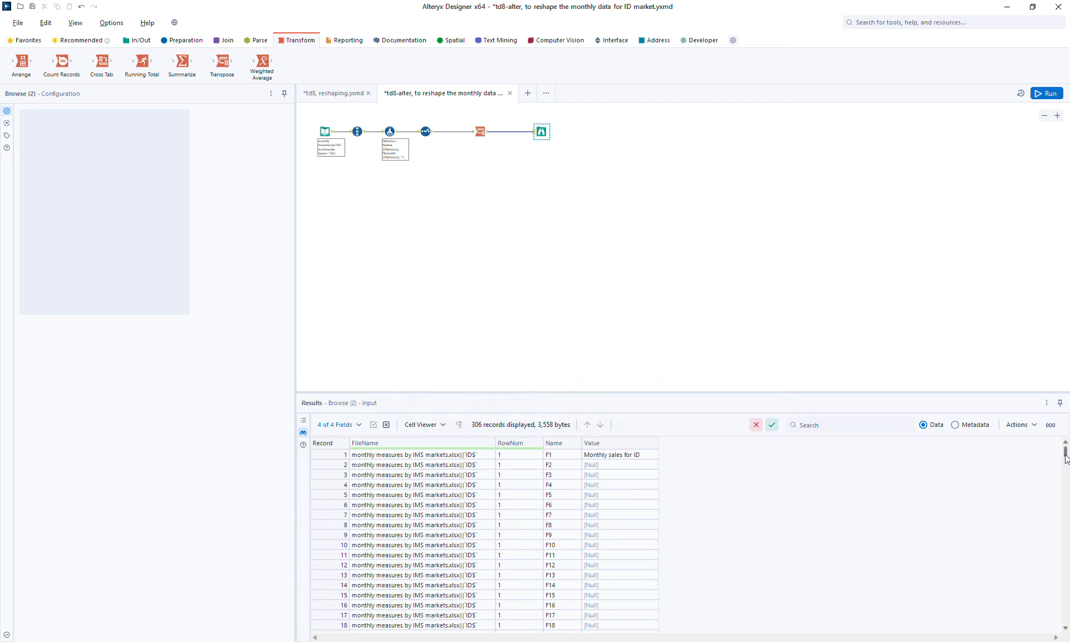
pyautogui.scroll(-2, 1065, 463)
pyautogui.moveTo(1065, 463); pyautogui.dragTo(1064, 558)
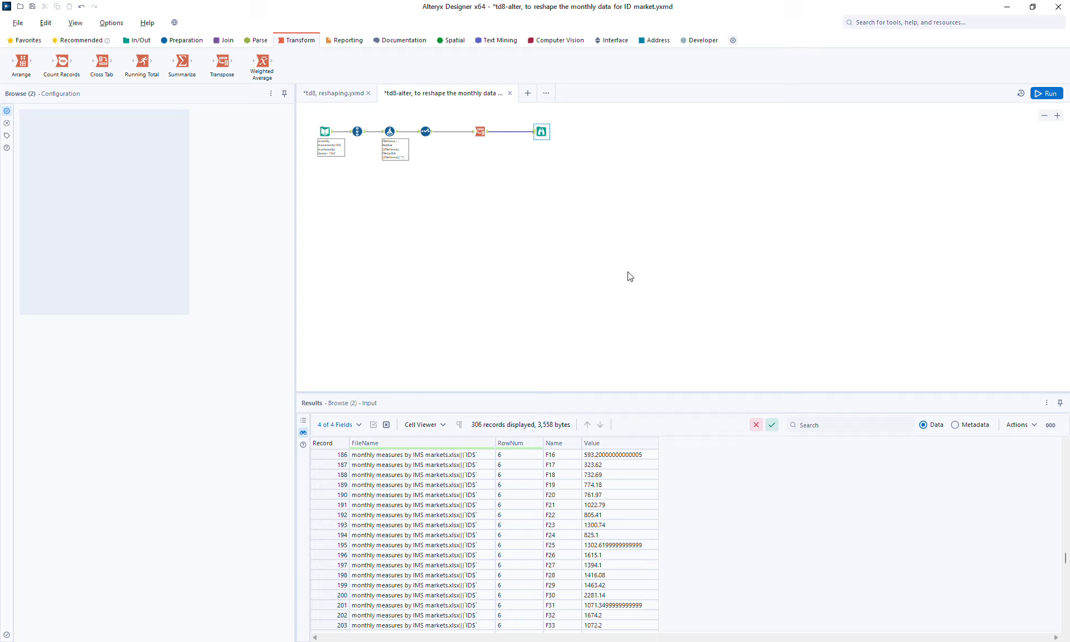
pyautogui.click(428, 133)
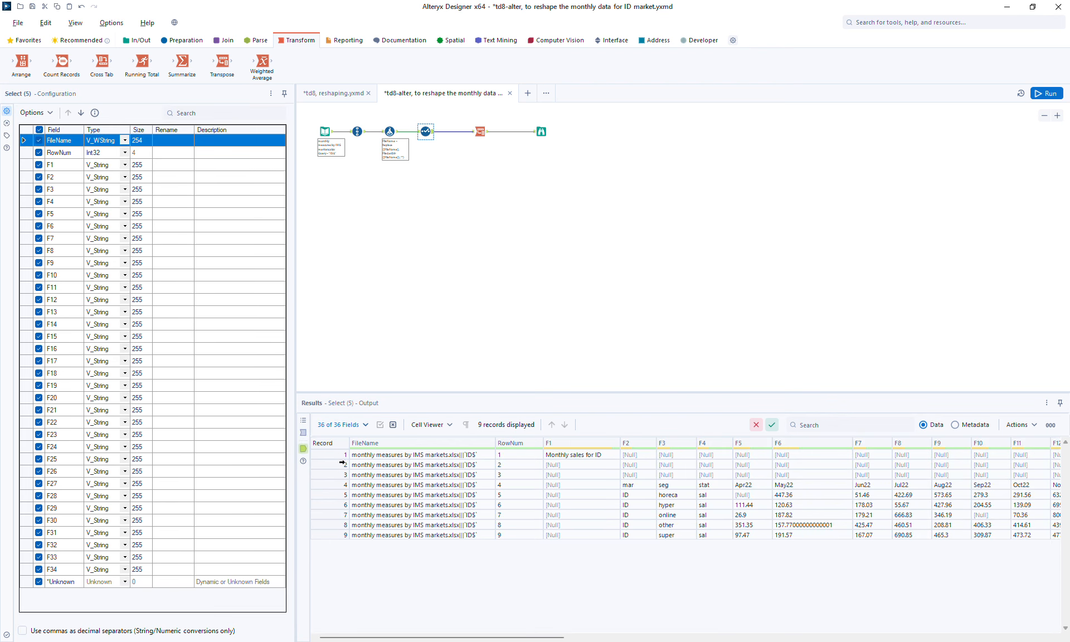
pyautogui.click(333, 485)
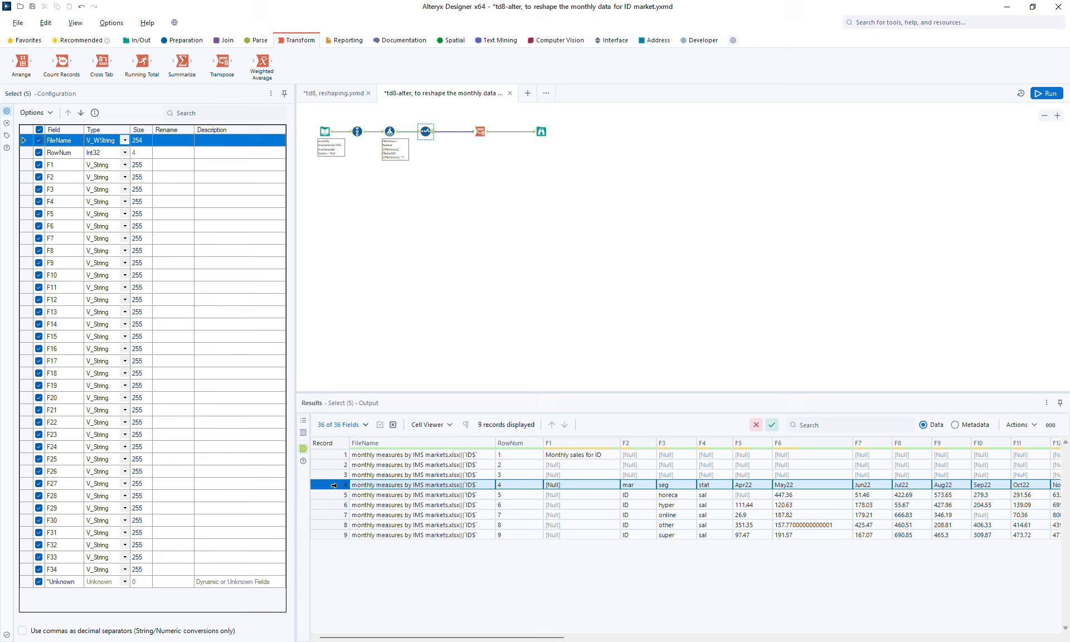
pyautogui.moveTo(334, 484); pyautogui.dragTo(342, 536)
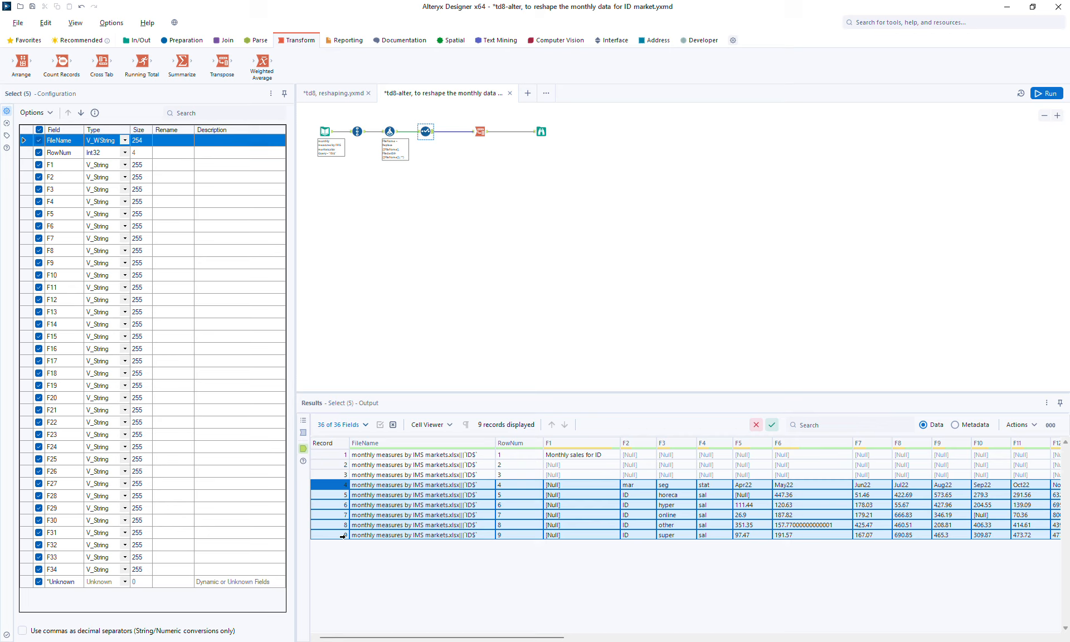
pyautogui.moveTo(325, 495); pyautogui.dragTo(324, 546)
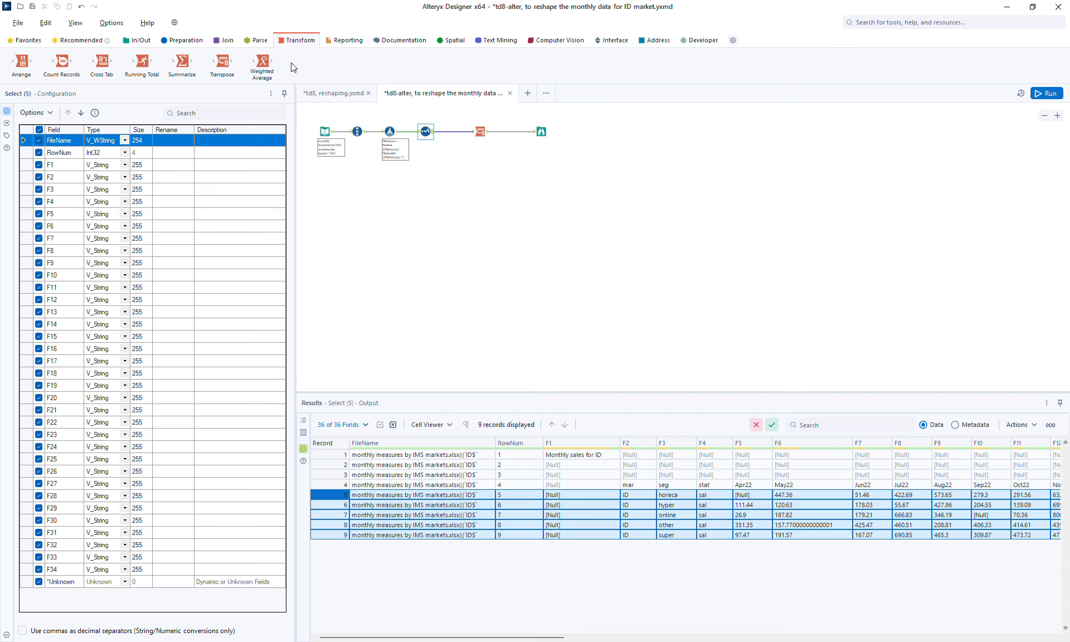
# Add a Filter tool below the main flow, fed by the Transpose tool's output
pyautogui.click(188, 40)
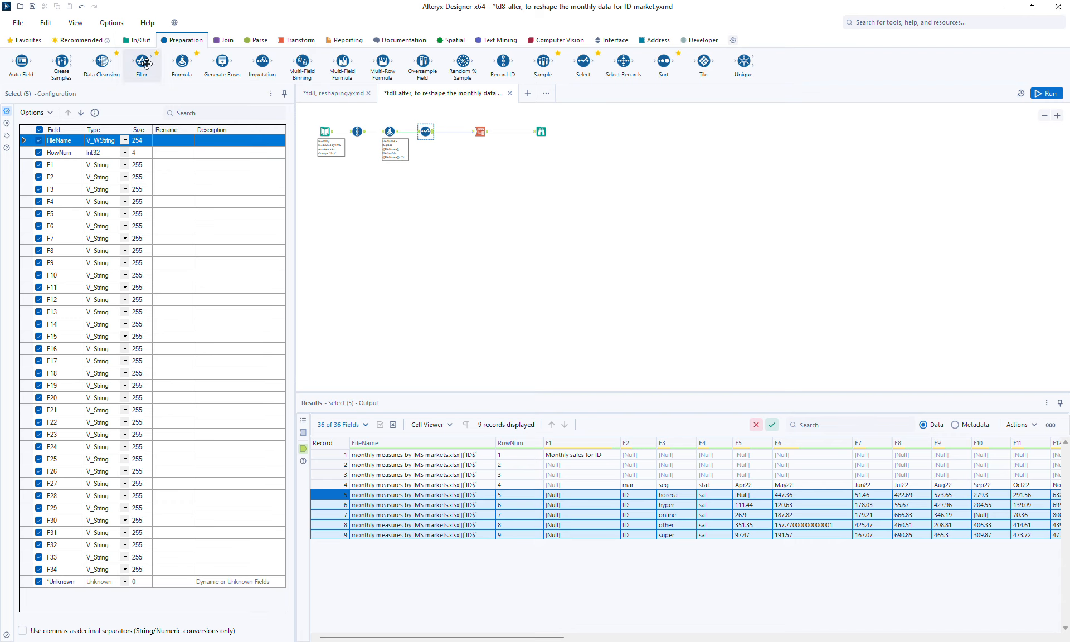
pyautogui.moveTo(143, 62); pyautogui.dragTo(512, 154)
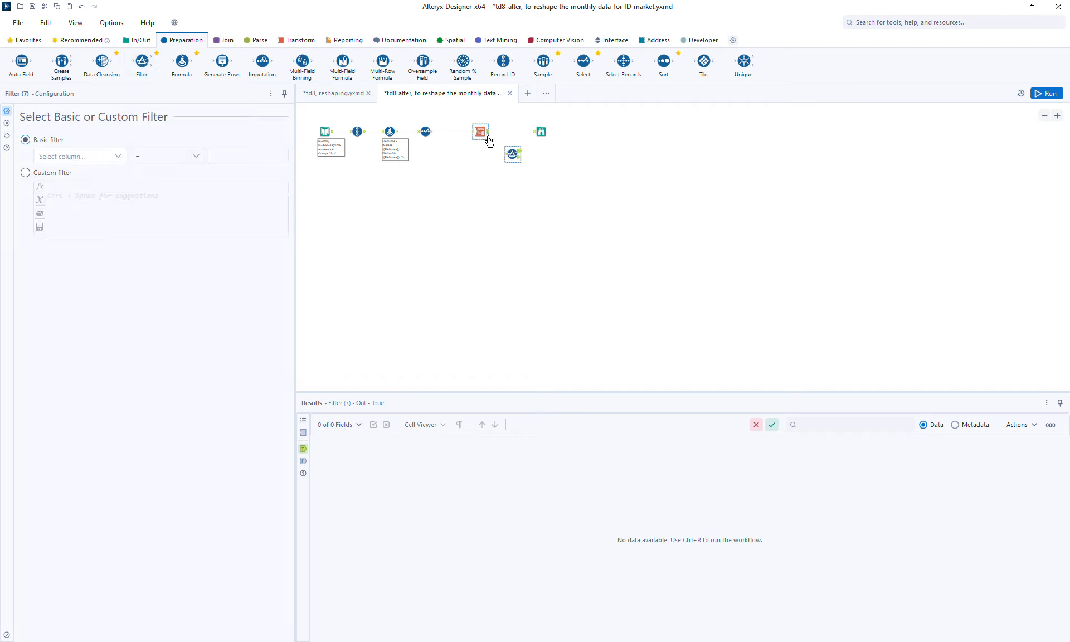
pyautogui.moveTo(511, 155); pyautogui.dragTo(518, 197)
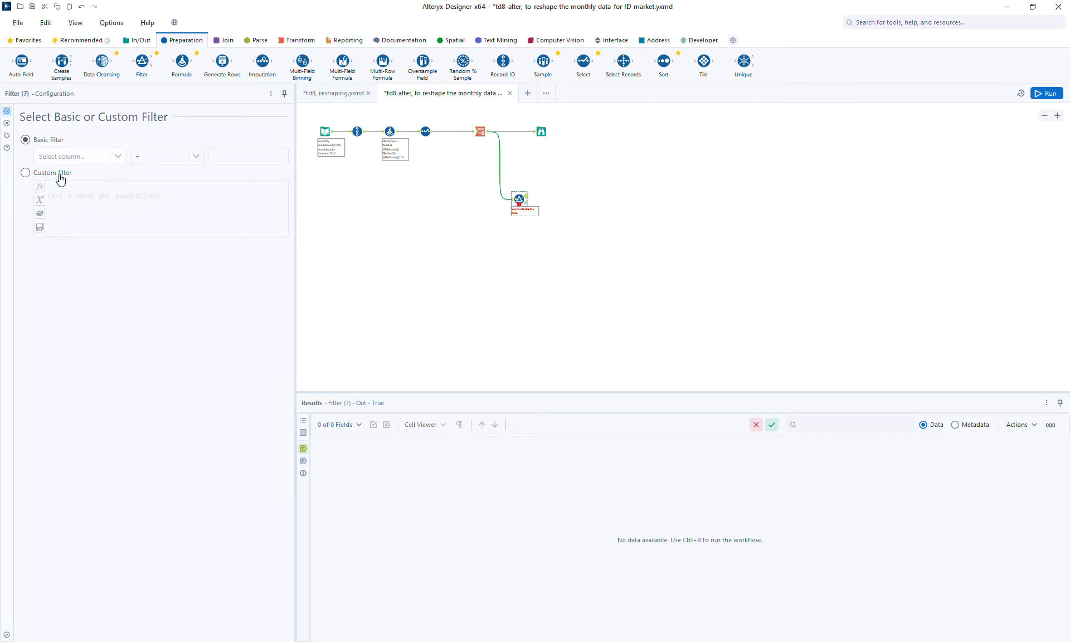
# Set the custom filter to Contains([Value], "Apr22") and run the workflow to view the Filter's True output
pyautogui.click(56, 173)
pyautogui.write('c')
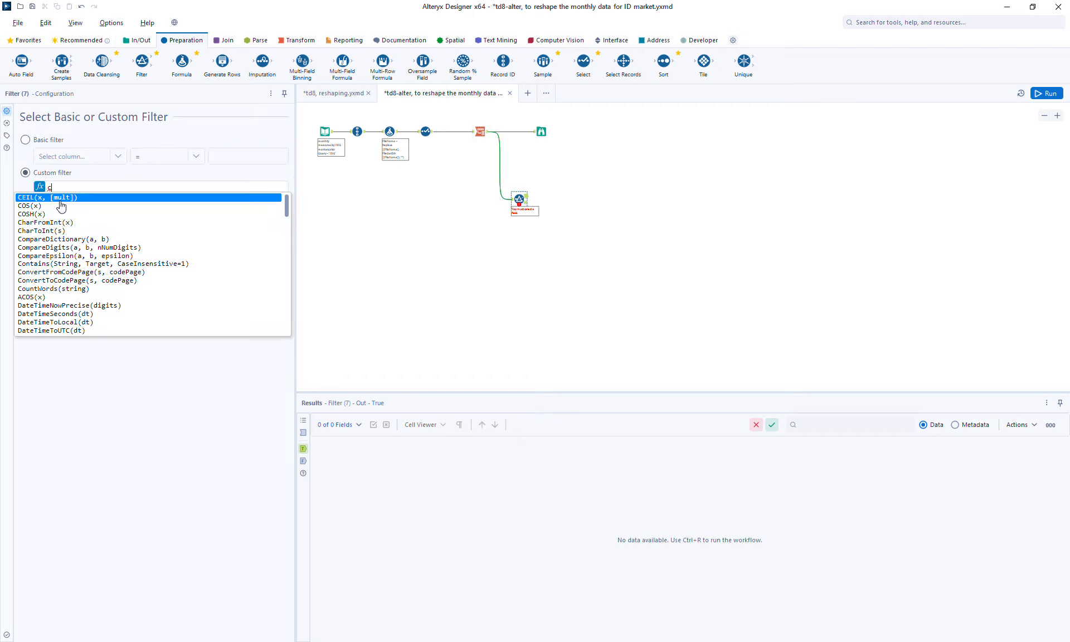
pyautogui.press('BackSpace')
pyautogui.write('con')
pyautogui.press('Return')
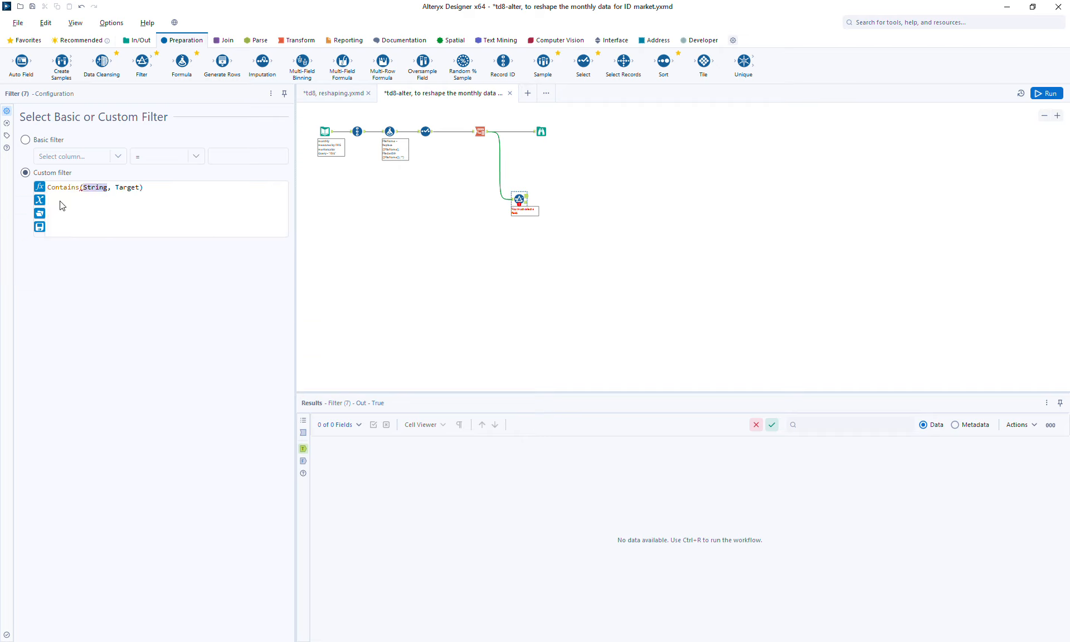
pyautogui.write('[')
pyautogui.press('Down')
pyautogui.press('Down')
pyautogui.press('Down')
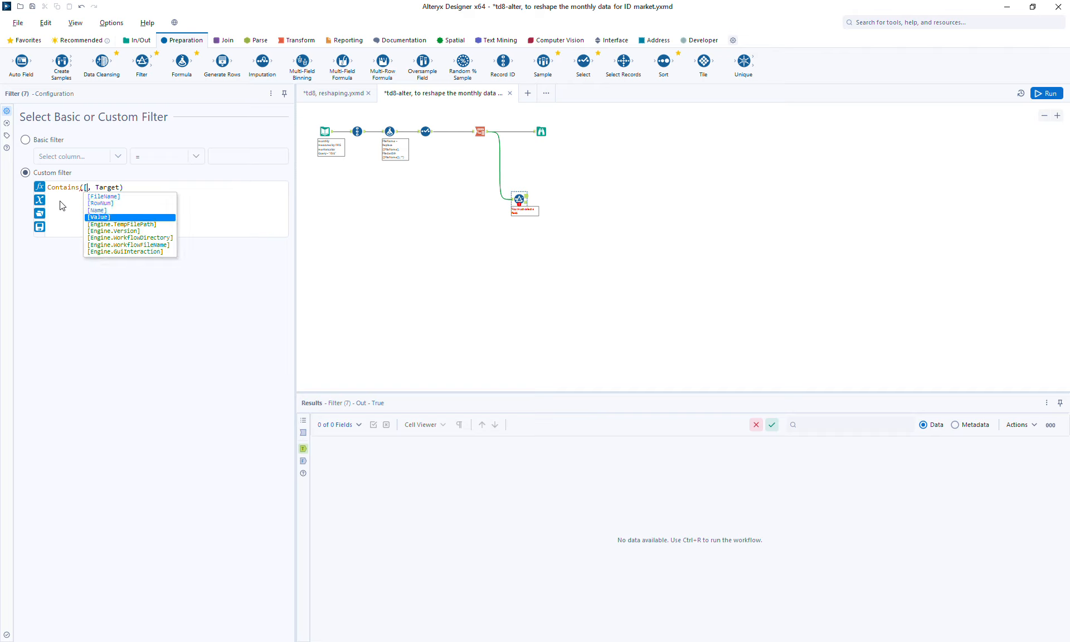
pyautogui.press('Return')
pyautogui.press('Tab')
pyautogui.write('"')
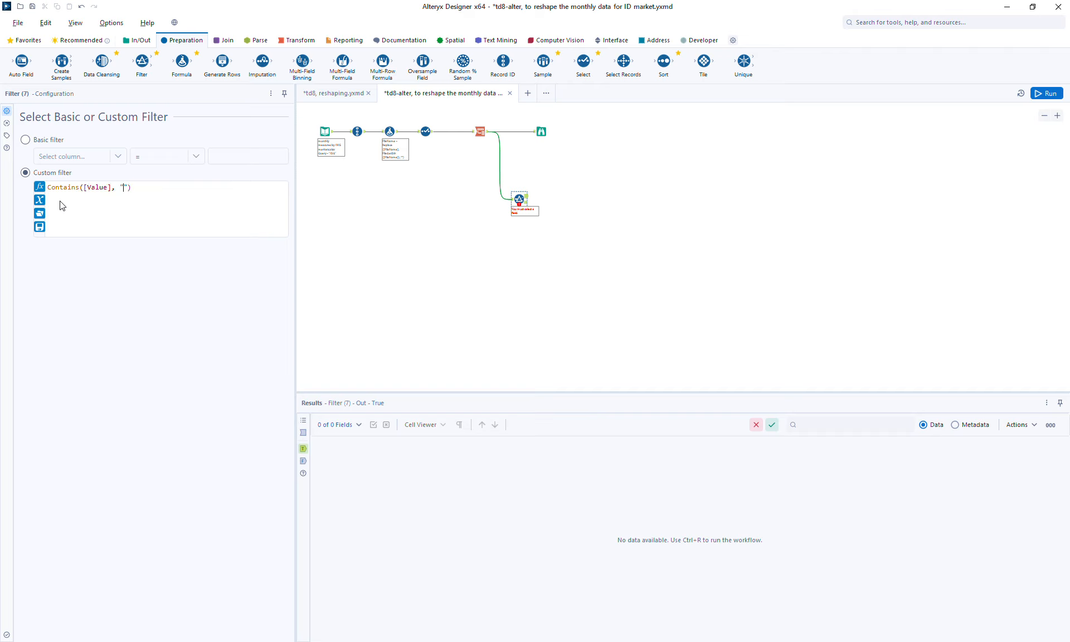
pyautogui.write('Apr22')
pyautogui.click(1046, 93)
pyautogui.click(527, 200)
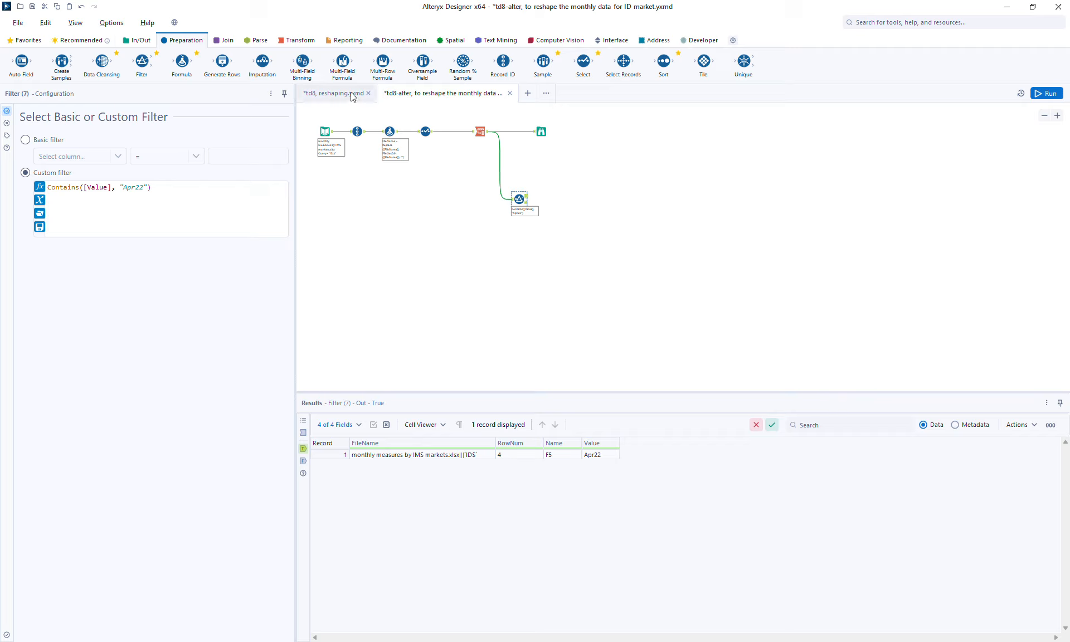
# Add a Join tool taking the Transpose output as its left input, and inspect the Filter's True output
pyautogui.click(219, 43)
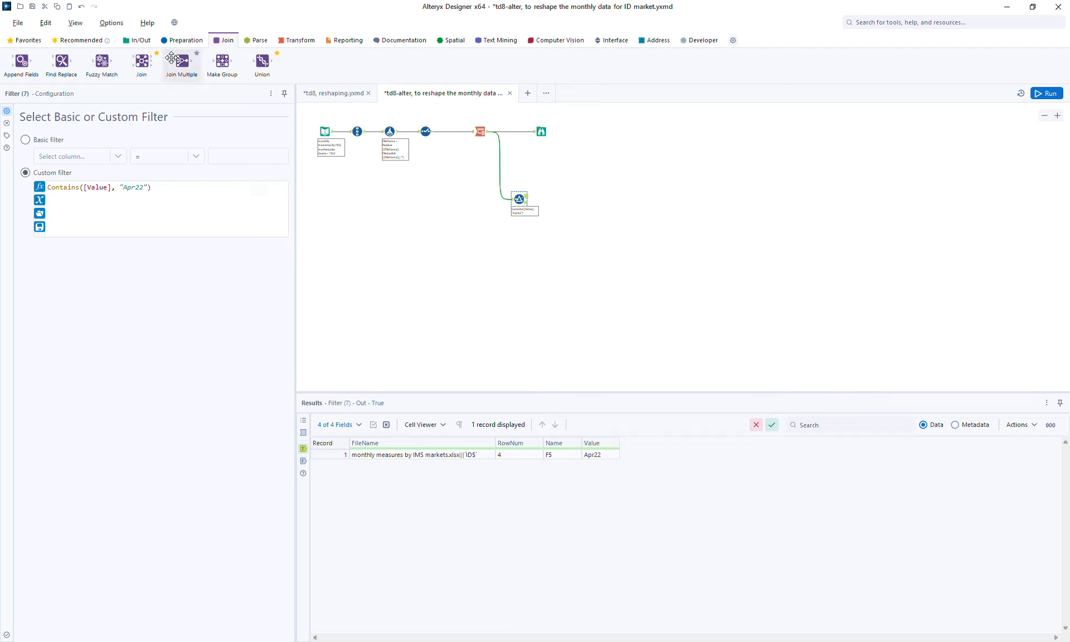
pyautogui.moveTo(147, 63); pyautogui.dragTo(564, 170)
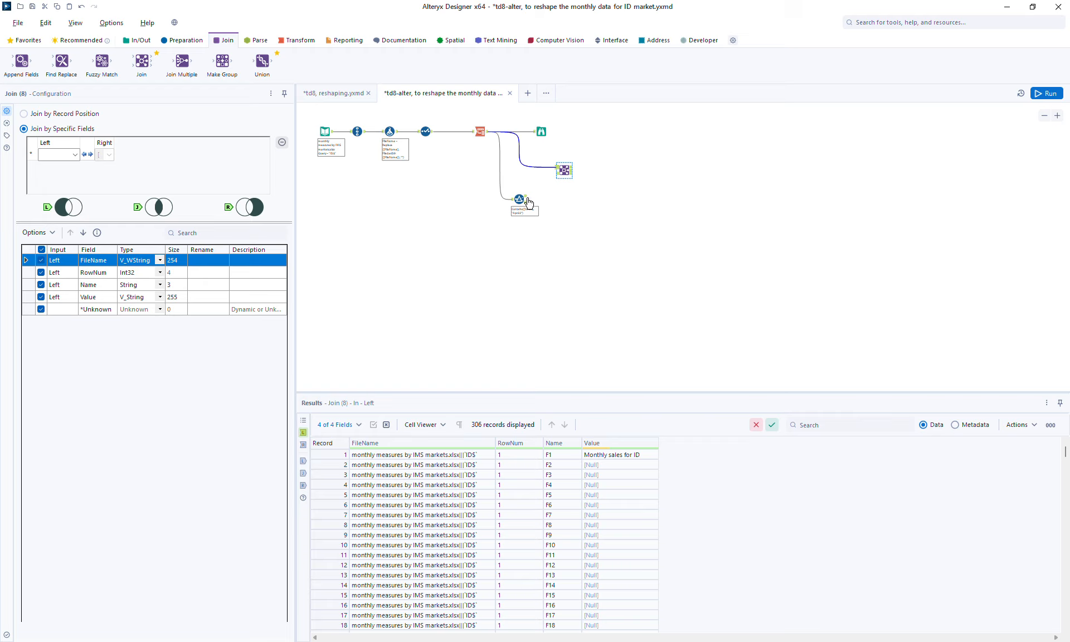
pyautogui.click(526, 199)
pyautogui.click(530, 192)
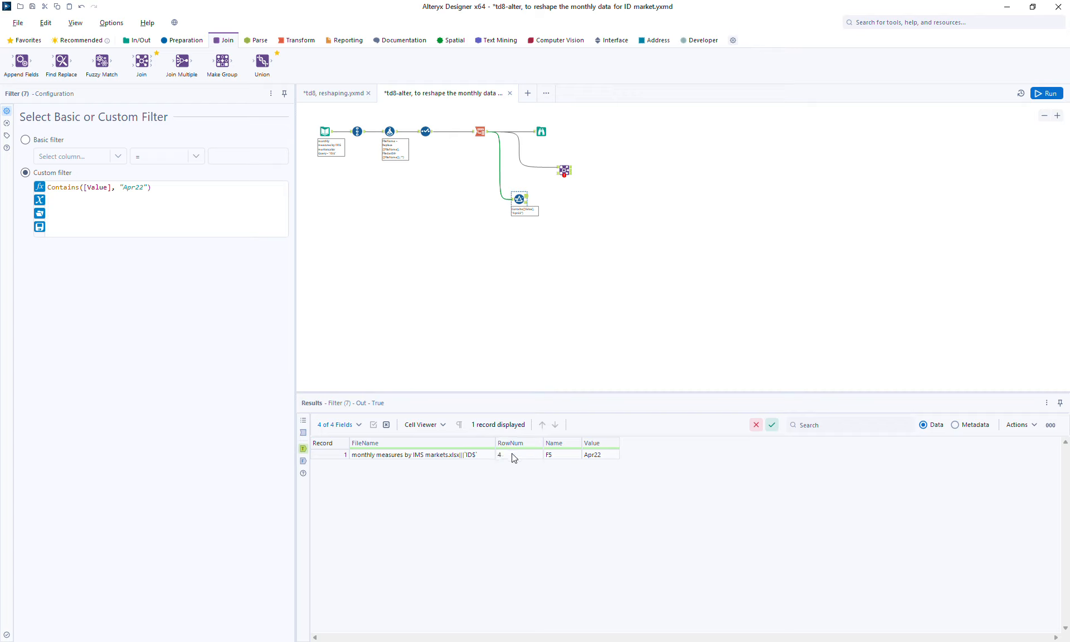
# Insert a Summarize tool between the Filter's True output and the Join, grouping by RowNum with output name RowHead
pyautogui.click(297, 40)
pyautogui.moveTo(182, 62); pyautogui.dragTo(544, 188)
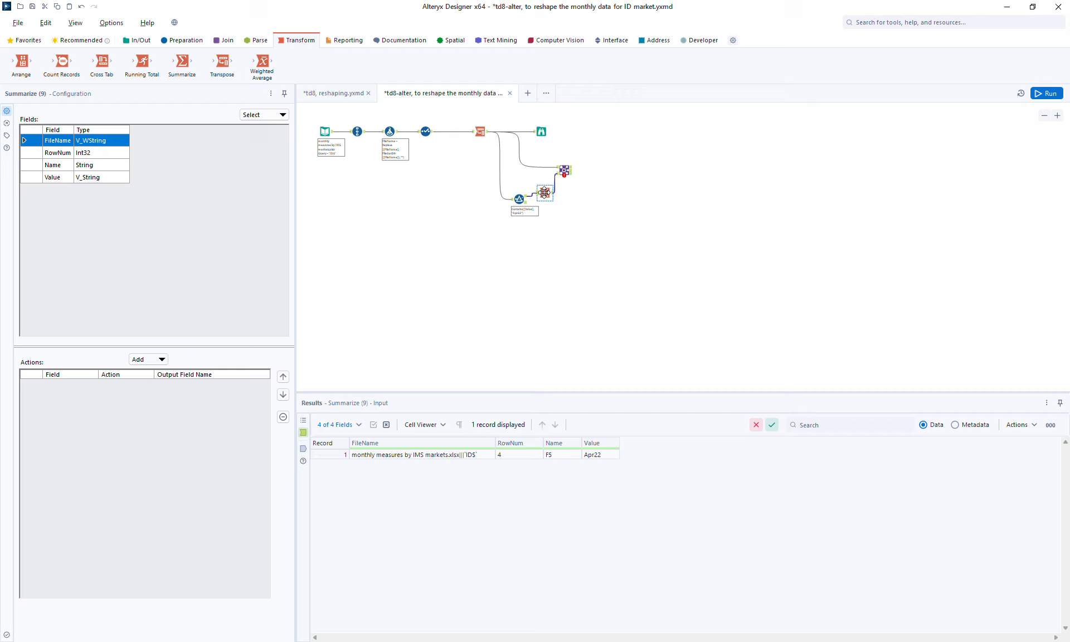
pyautogui.click(61, 155)
pyautogui.click(142, 359)
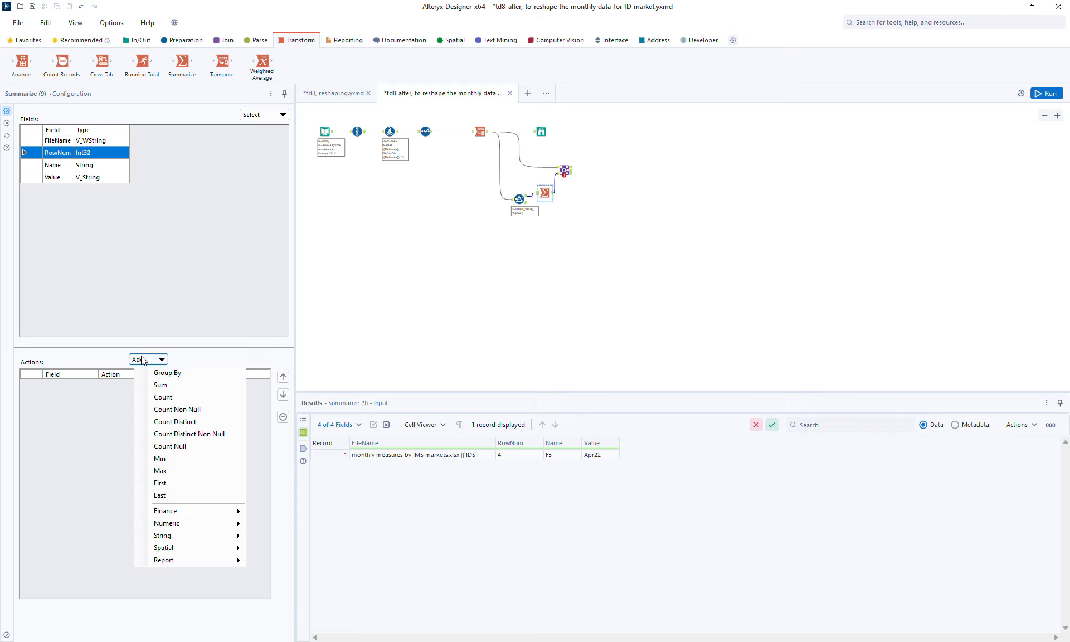
pyautogui.click(161, 372)
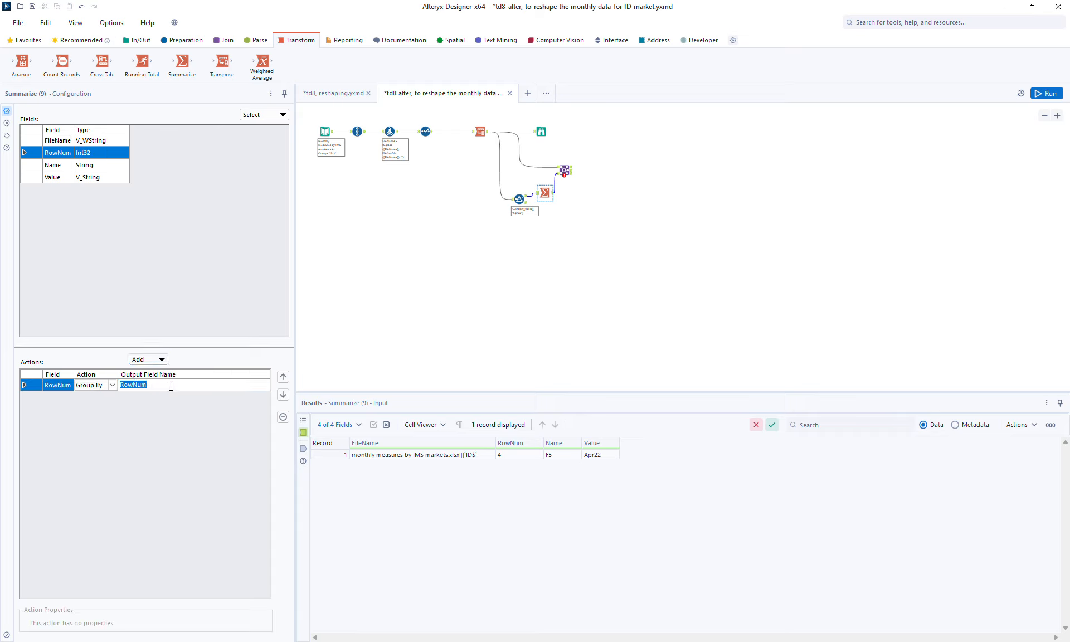
pyautogui.click(169, 385)
pyautogui.press('BackSpace')
# Configure the Join to match RowNum from the left input with RowHead from the right input
pyautogui.click(564, 170)
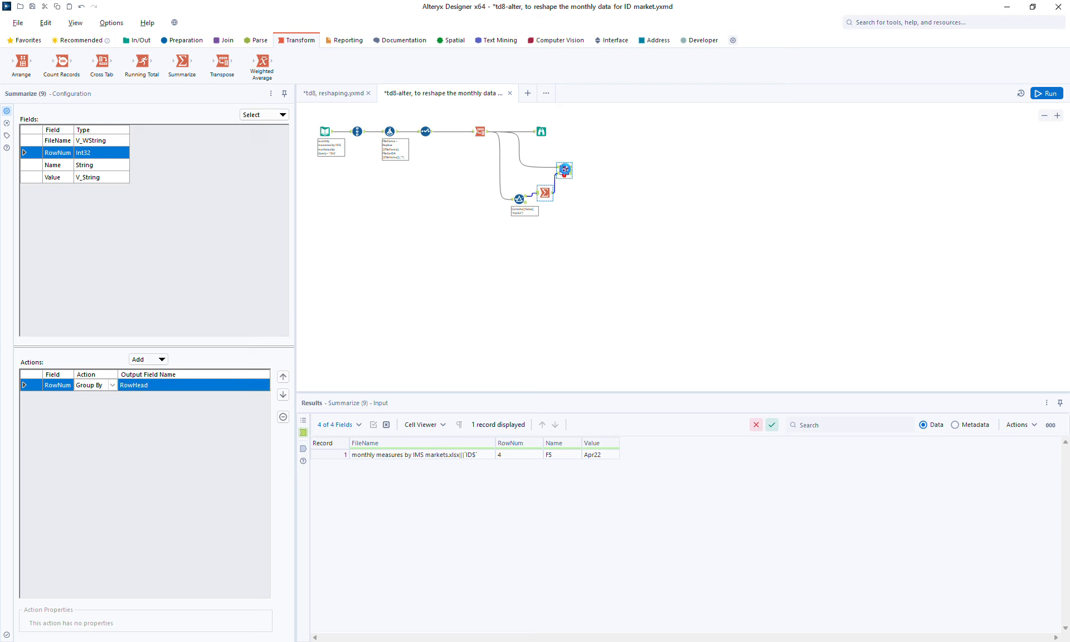
pyautogui.click(51, 155)
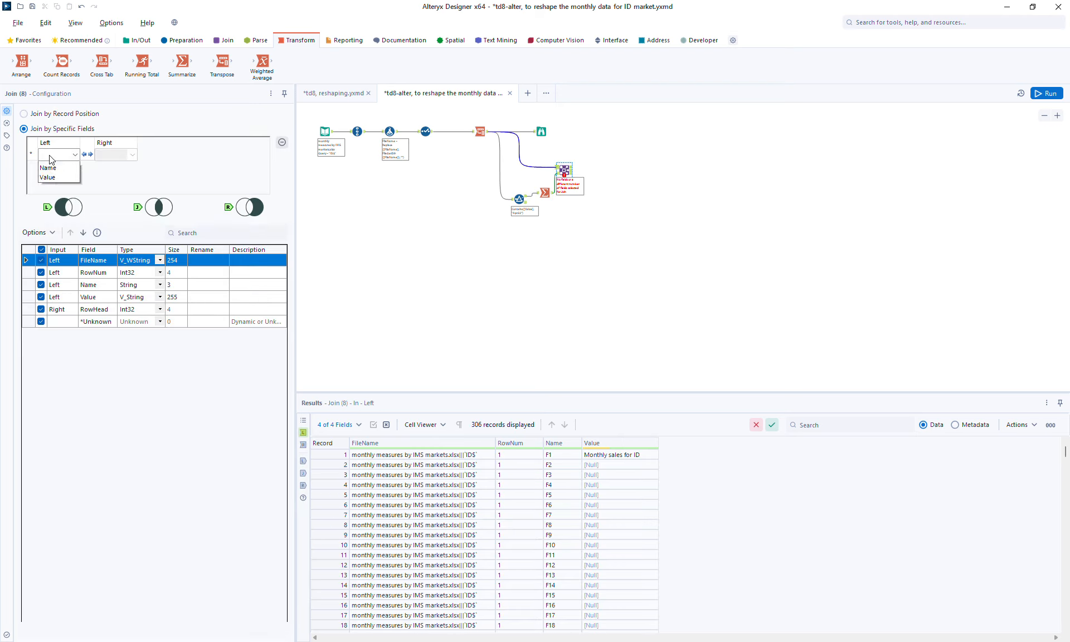
pyautogui.click(57, 176)
pyautogui.click(114, 155)
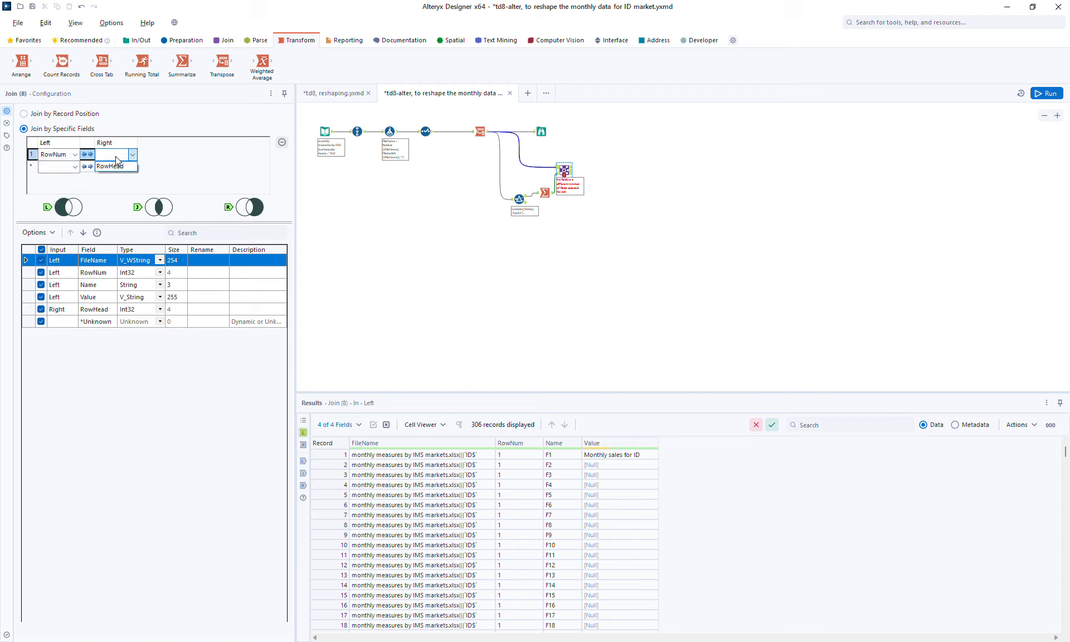
pyautogui.click(117, 167)
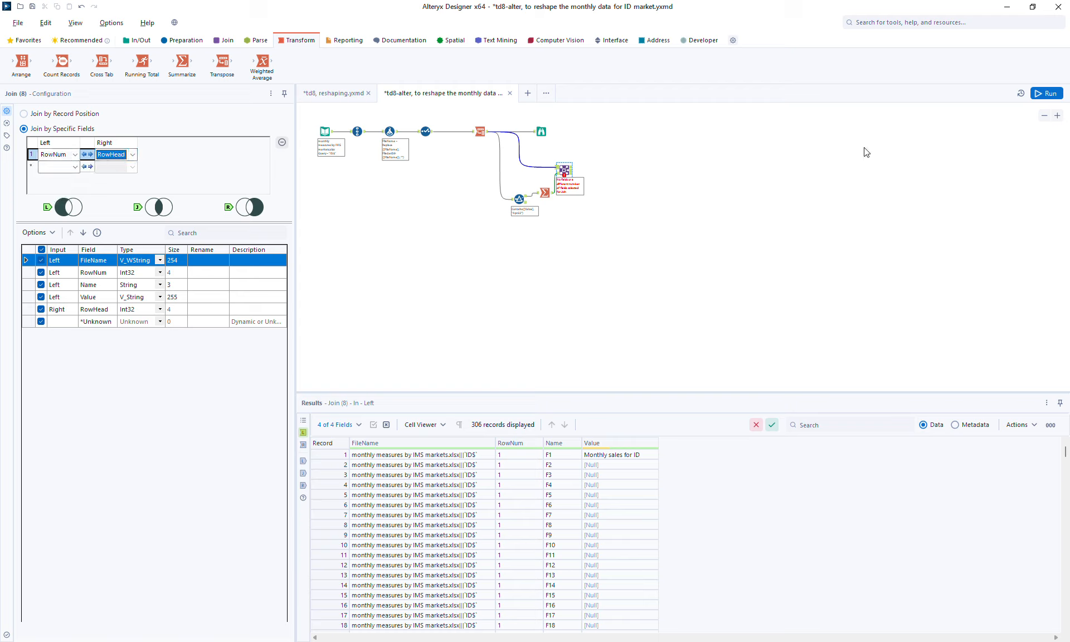
# Attach Browse tools to all three Join outputs and run the workflow to review the joined records
pyautogui.click(564, 172)
pyautogui.hotkey('ctrl', 'shift', 'b')
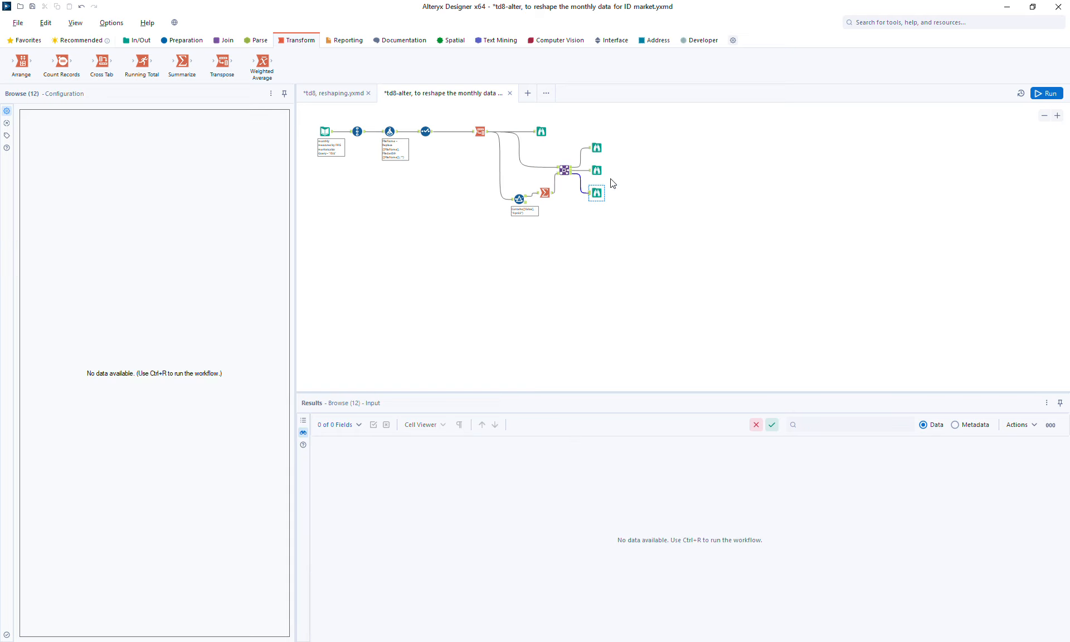
pyautogui.moveTo(597, 170); pyautogui.dragTo(648, 170)
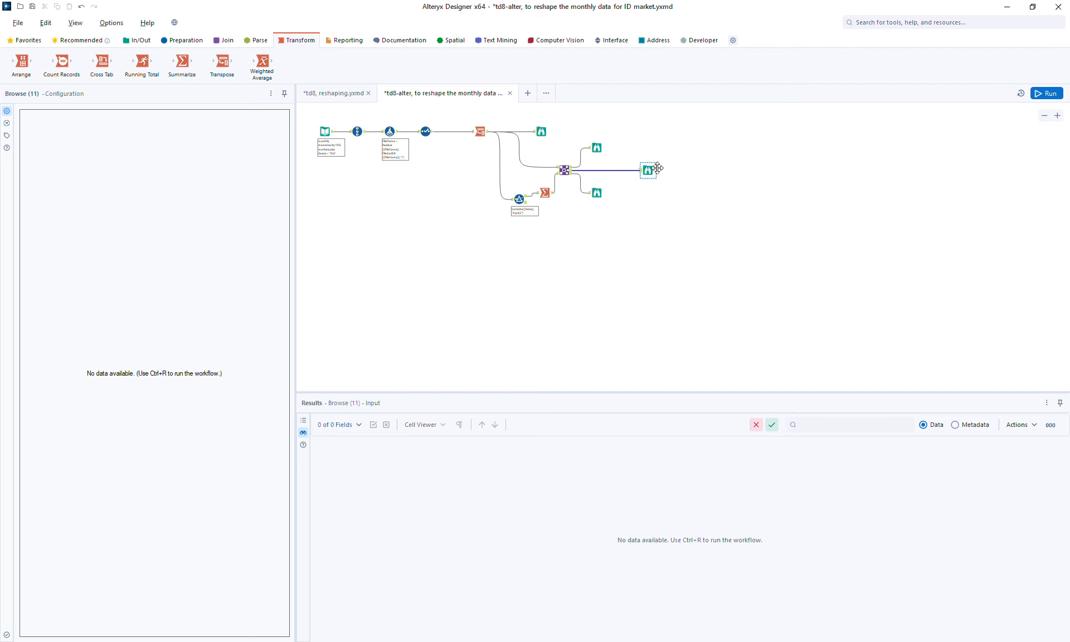
pyautogui.click(1047, 93)
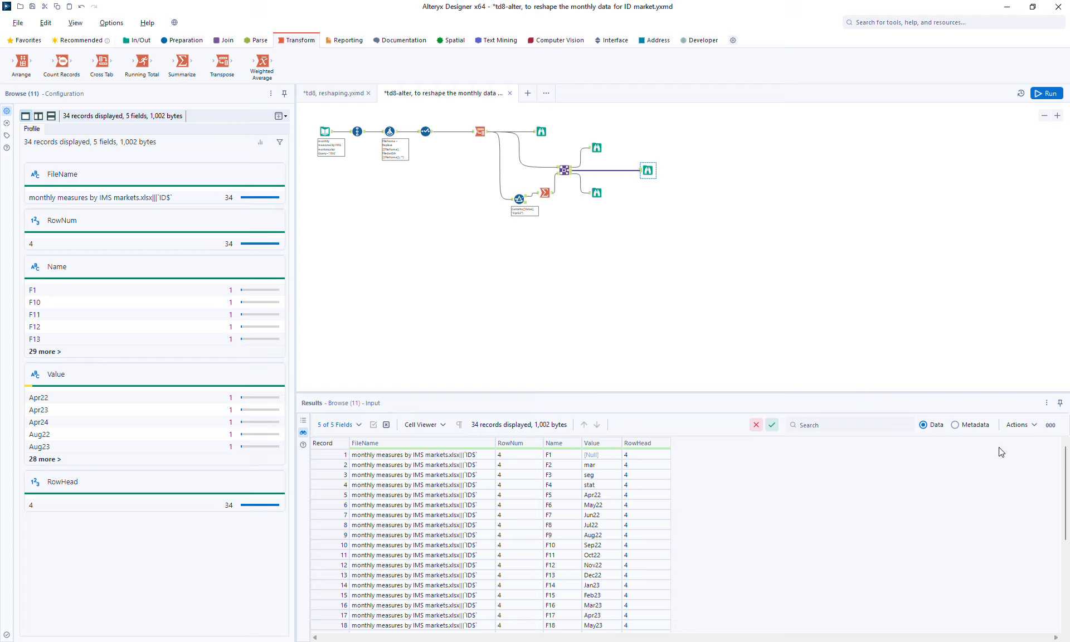
pyautogui.moveTo(1066, 477)
pyautogui.mouseDown()
pyautogui.moveTo(1067, 569)
pyautogui.moveTo(1064, 466)
pyautogui.mouseUp()
pyautogui.moveTo(1064, 489); pyautogui.dragTo(1060, 428)
# Insert a Filter before the Browse on the Join's inner output, with the custom expression Length([Value]) > 0
pyautogui.click(191, 42)
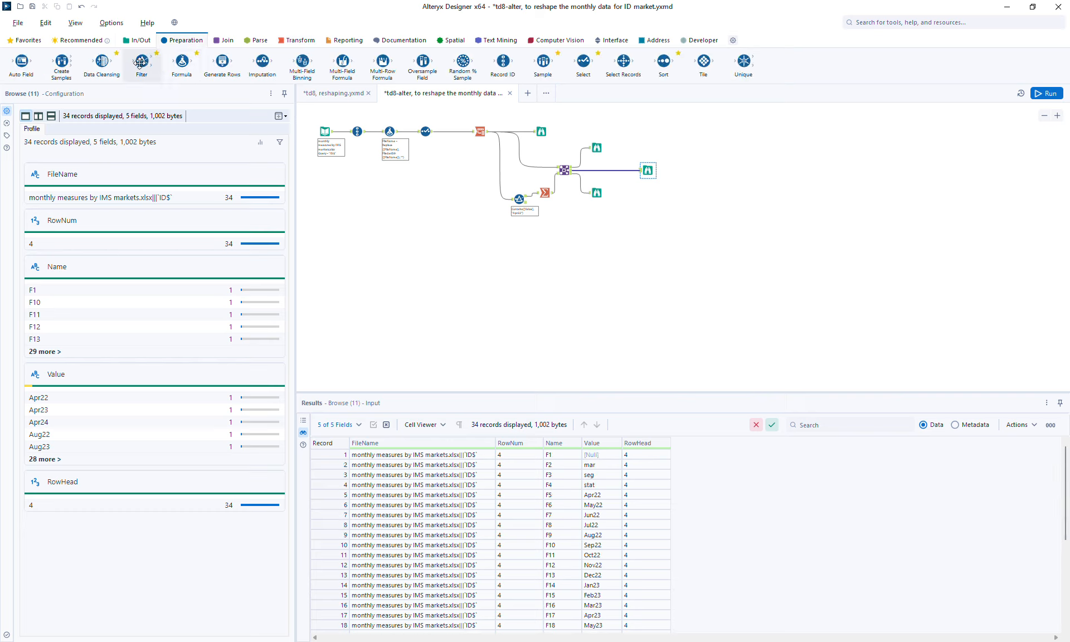
pyautogui.moveTo(142, 61); pyautogui.dragTo(611, 175)
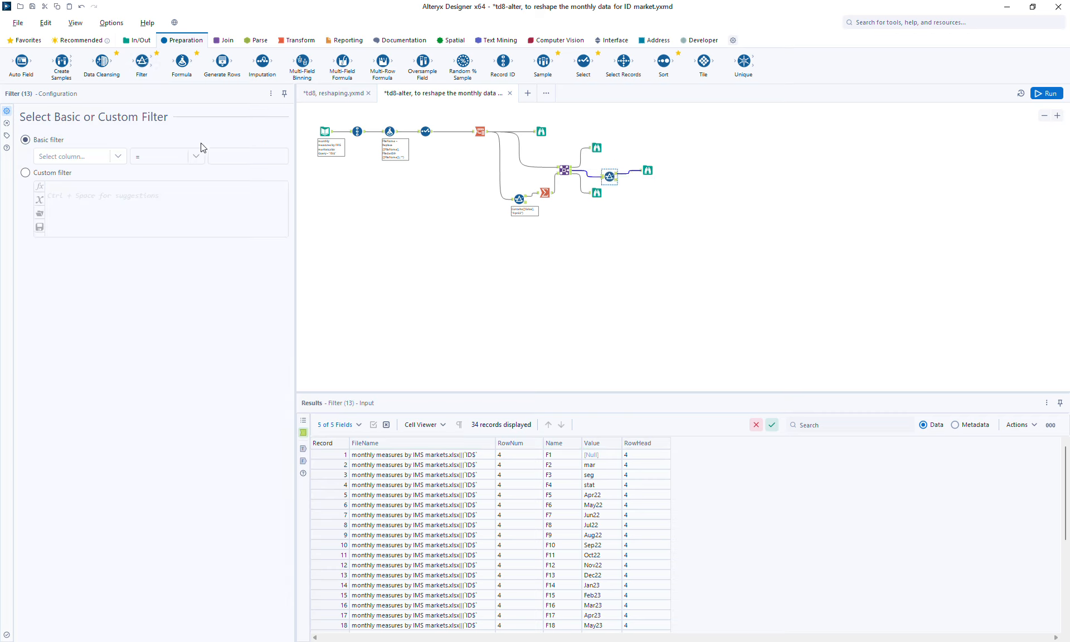
pyautogui.click(62, 184)
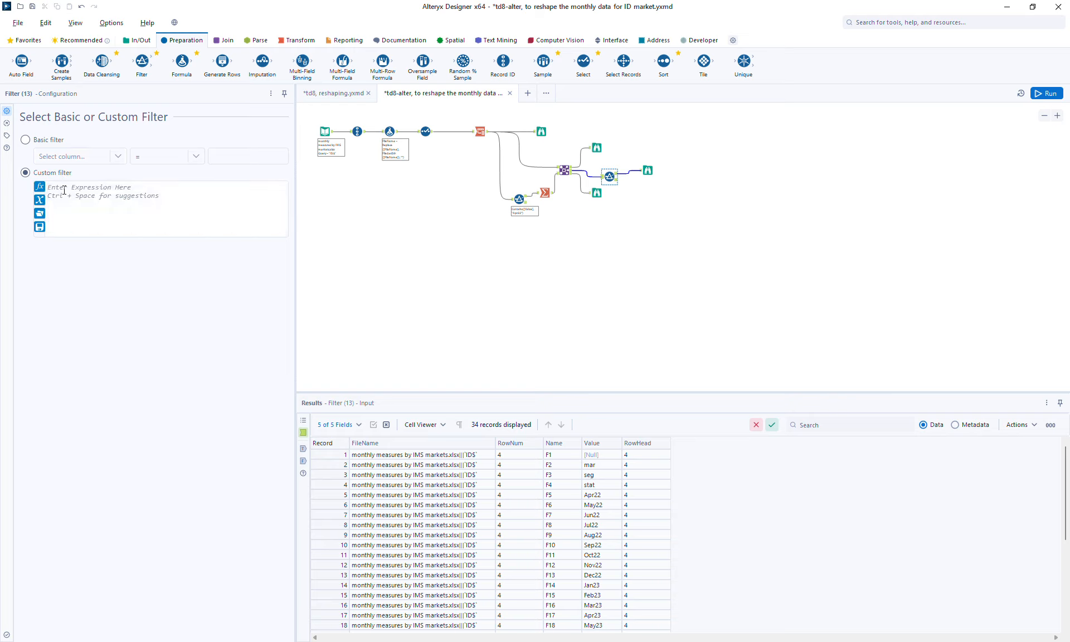
pyautogui.write('Length([v')
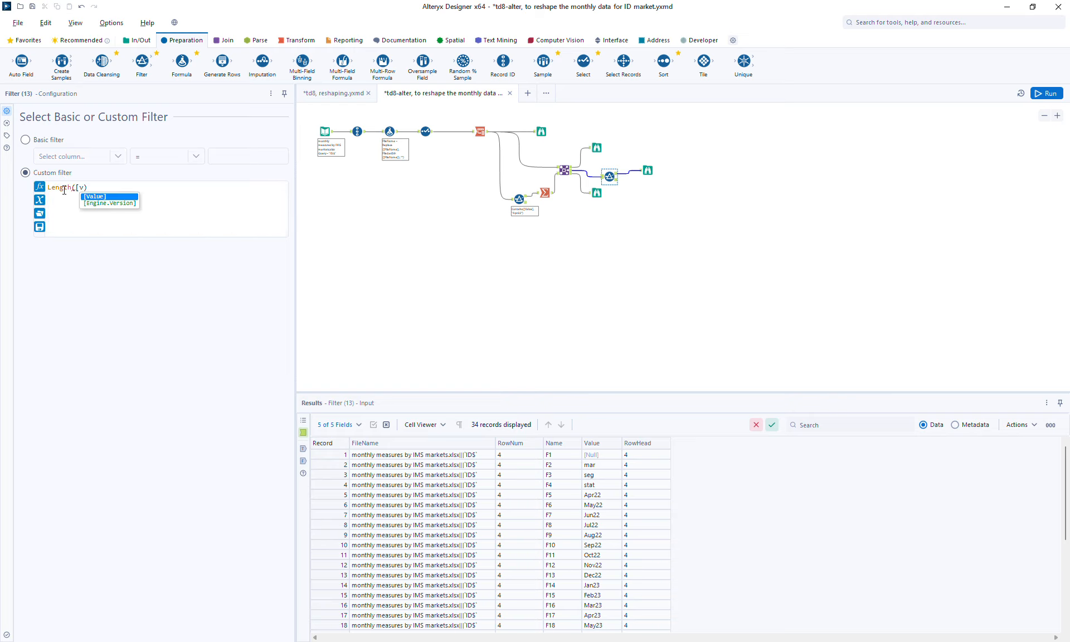
pyautogui.press('Return')
pyautogui.write(')')
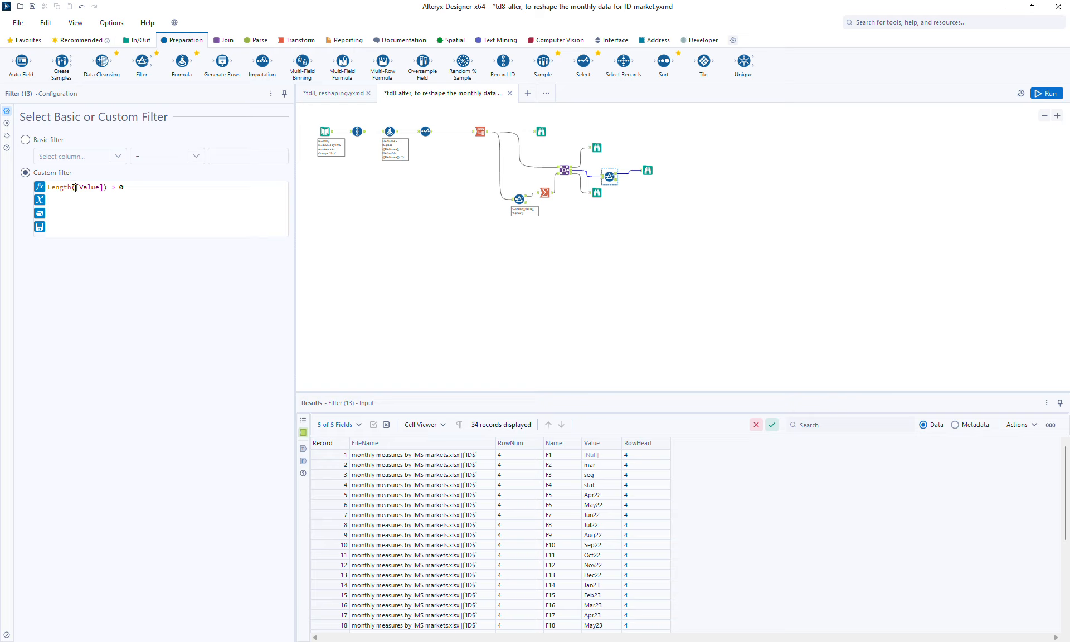
# Wrap the field in the filter expression with a trim function so it reads Length(trim([Value])) > 0
pyautogui.write('trim')
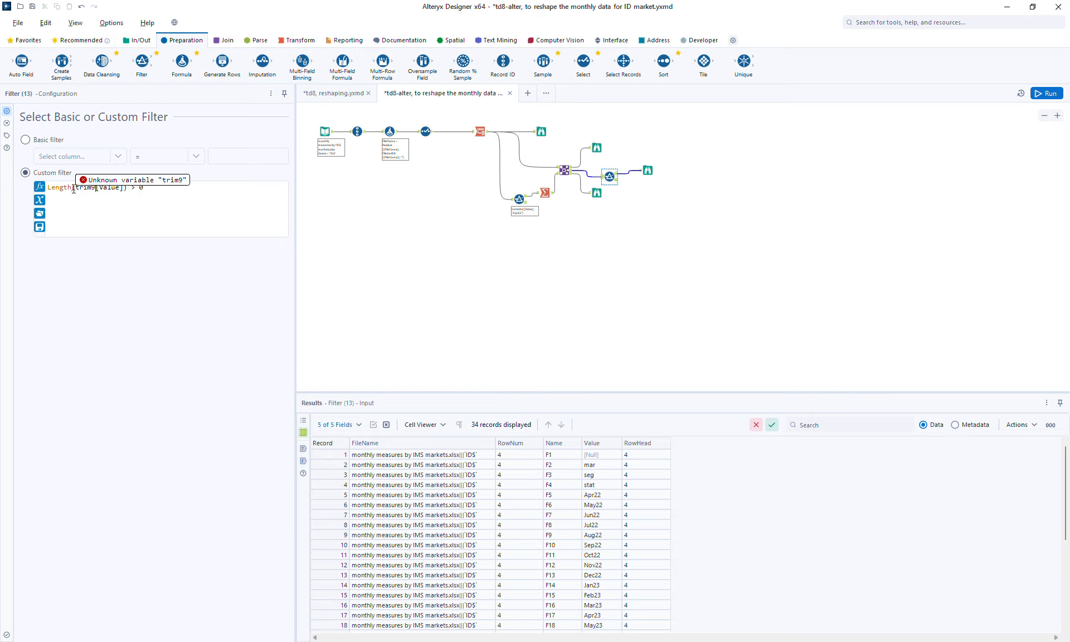
pyautogui.write('(')
pyautogui.press('Right')
pyautogui.press('Right')
pyautogui.press('Right')
pyautogui.press('Right')
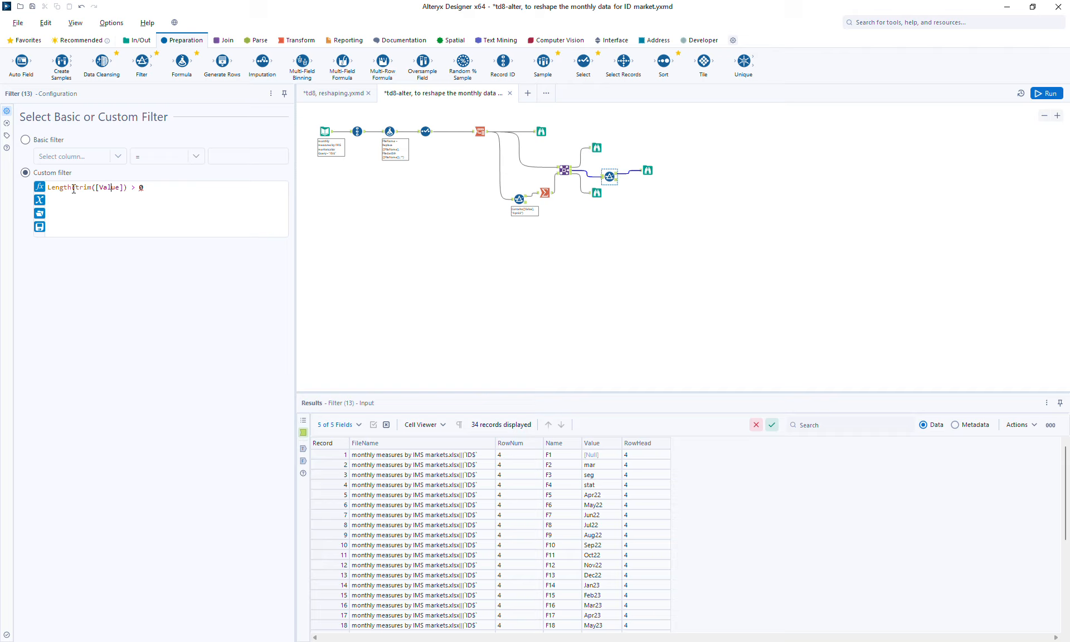
pyautogui.write(')')
pyautogui.click(182, 200)
pyautogui.hotkey('shift', 'Left')
pyautogui.hotkey('shift', 'Left')
pyautogui.hotkey('shift', 'Left')
pyautogui.hotkey('shift', 'Left')
pyautogui.hotkey('shift', 'Left')
pyautogui.hotkey('shift', 'Left')
pyautogui.hotkey('shift', 'Left')
pyautogui.hotkey('shift', 'Left')
pyautogui.press('BackSpace')
# Move the Browse tool farther from the new Filter and run the workflow to review the filtered header records
pyautogui.click(648, 170)
pyautogui.moveTo(648, 170); pyautogui.dragTo(664, 167)
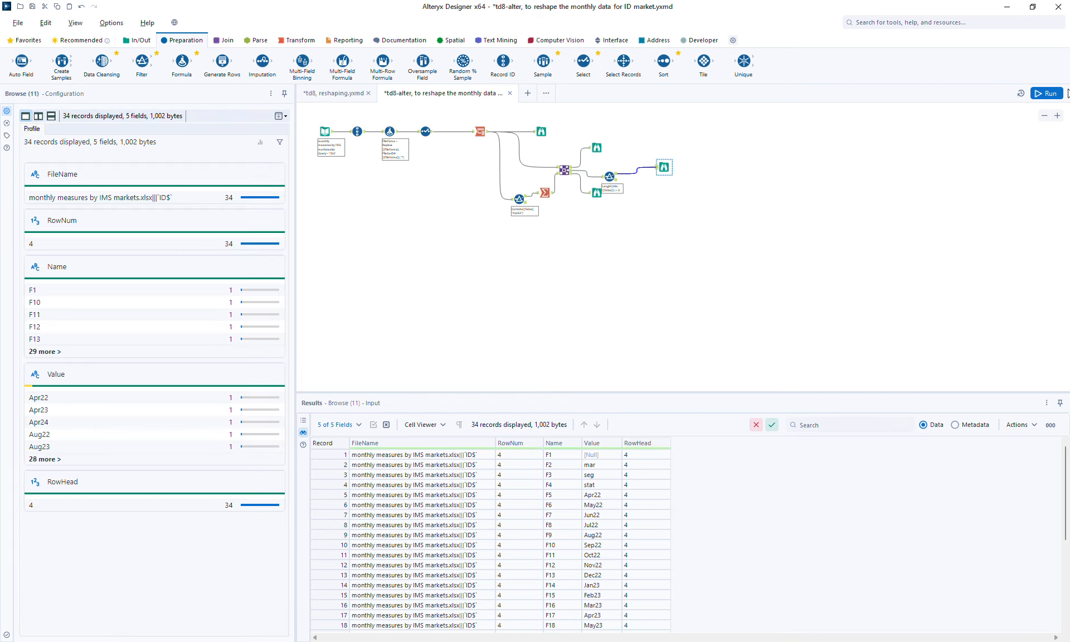
pyautogui.click(1048, 93)
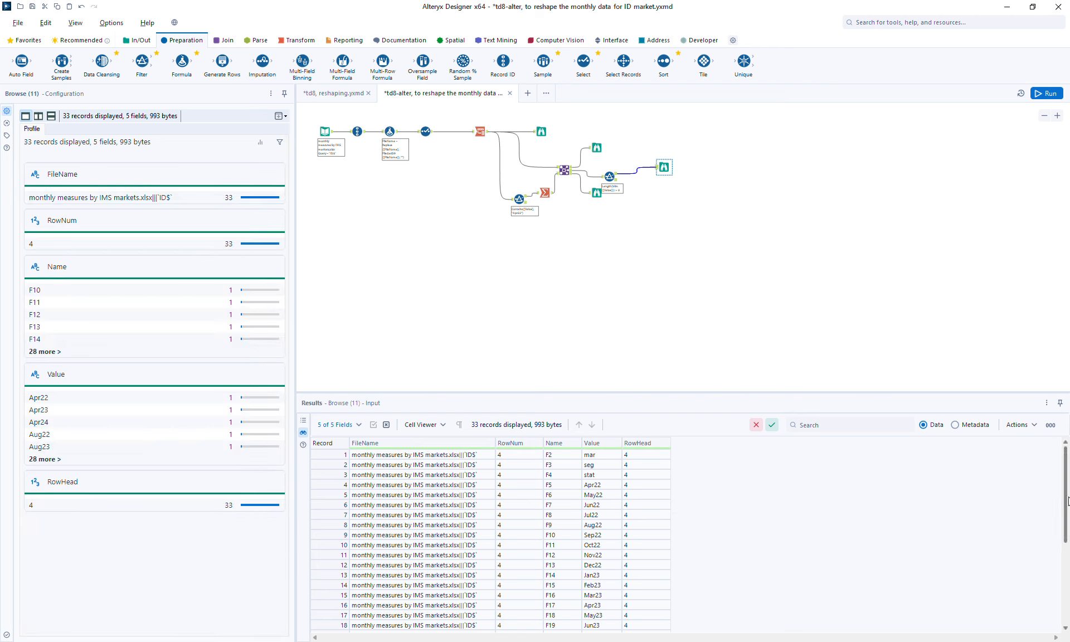
pyautogui.moveTo(1067, 501); pyautogui.dragTo(1064, 454)
# Insert a Formula tool between the Length Filter and its Browse, and add an output column named ColTag
pyautogui.moveTo(182, 62); pyautogui.dragTo(635, 170)
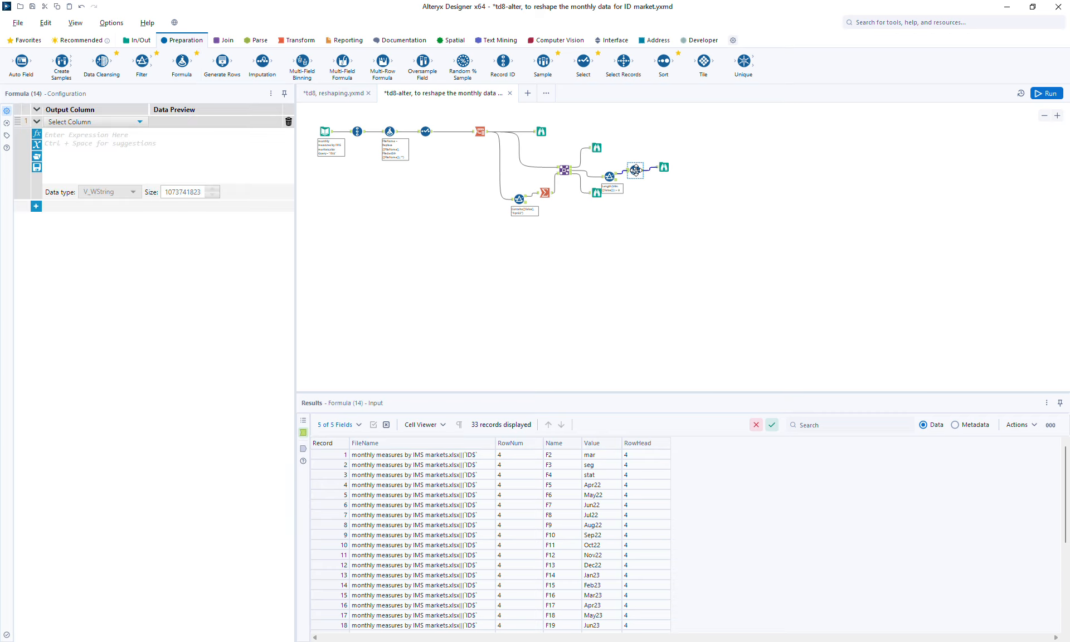
pyautogui.click(114, 122)
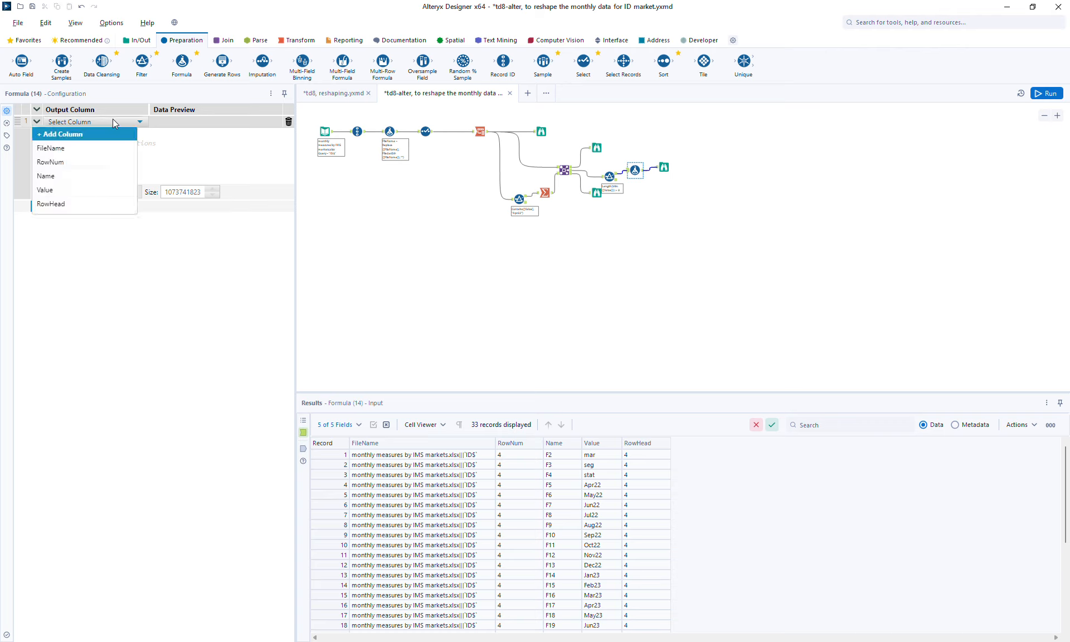
pyautogui.click(103, 135)
pyautogui.write('Co')
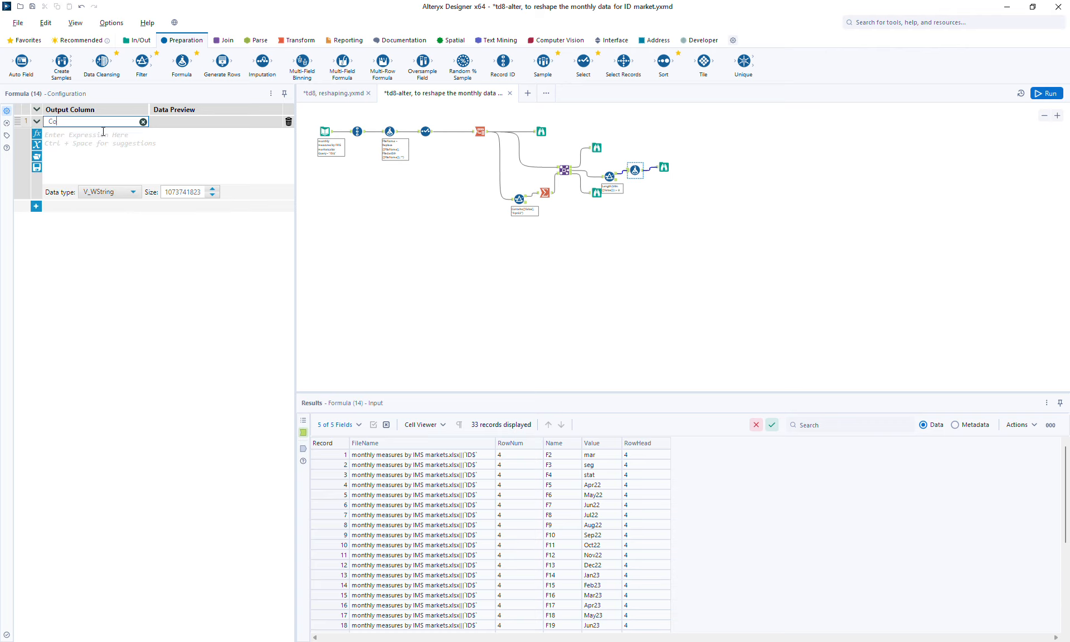
pyautogui.write('lTag')
# Enter the ColTag expression Replace([Name], "F", "") to strip the letter F from the field names
pyautogui.click(103, 131)
pyautogui.write('p')
pyautogui.press('BackSpace')
pyautogui.write('p')
pyautogui.press('BackSpace')
pyautogui.write('rep')
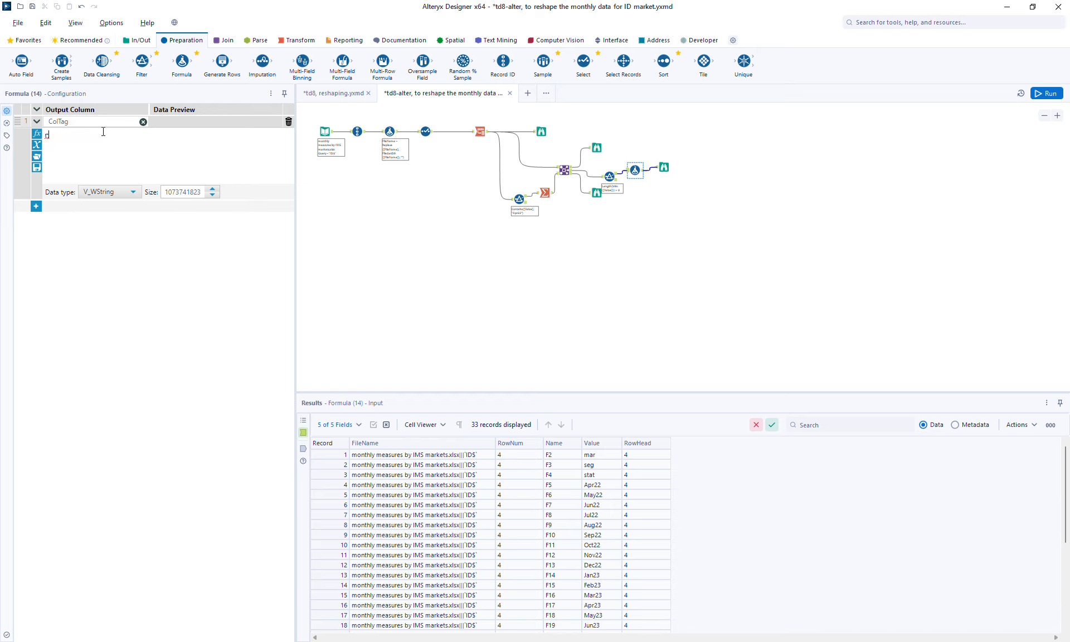
pyautogui.press('Return')
pyautogui.write('[f')
pyautogui.press('BackSpace')
pyautogui.press('BackSpace')
pyautogui.write('[Name]')
pyautogui.press('Return')
pyautogui.press('Tab')
pyautogui.write('""')
pyautogui.write('F')
pyautogui.press('Tab')
pyautogui.write('""')
# Extend the ColTag expression to padleft(Replace([Name], "F", ""), 2, '0') + "_" + [Value]
pyautogui.press('Home')
pyautogui.write('padleft(')
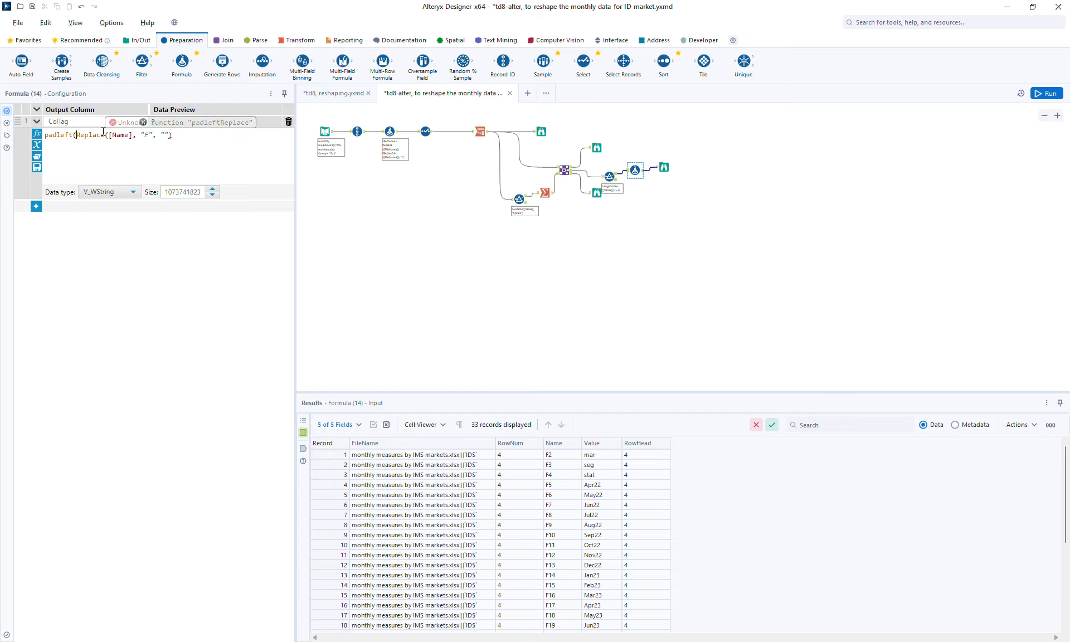
pyautogui.press('End')
pyautogui.write('),')
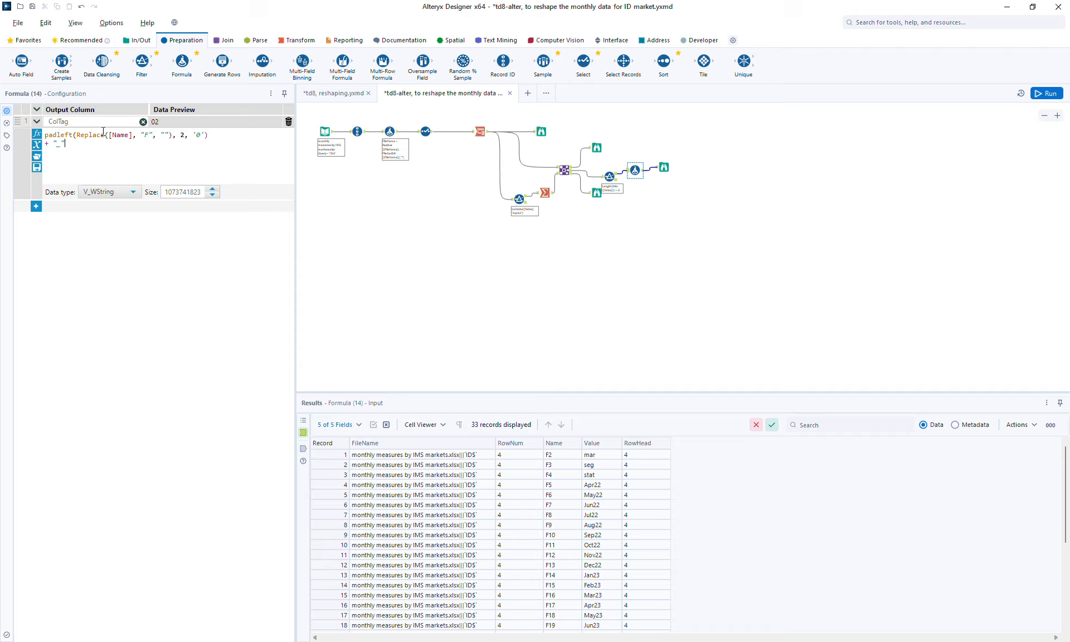
pyautogui.write('Value]')
# Move the Browse tool farther from the ColTag Formula and run the workflow to review the tagged header records
pyautogui.click(664, 166)
pyautogui.moveTo(663, 166); pyautogui.dragTo(679, 167)
pyautogui.click(1051, 95)
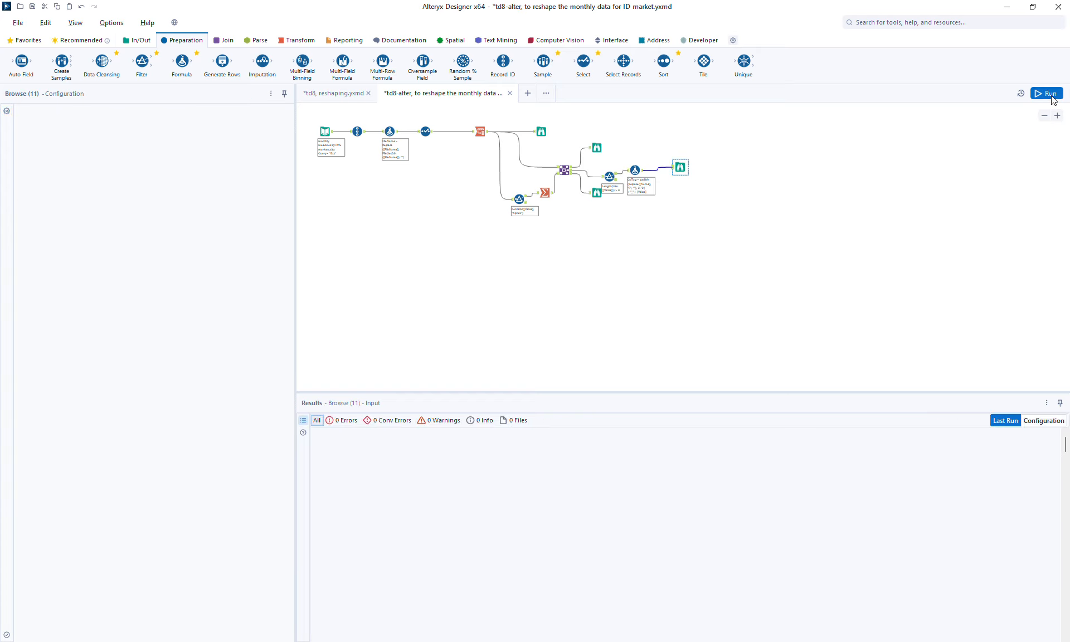
pyautogui.click(681, 166)
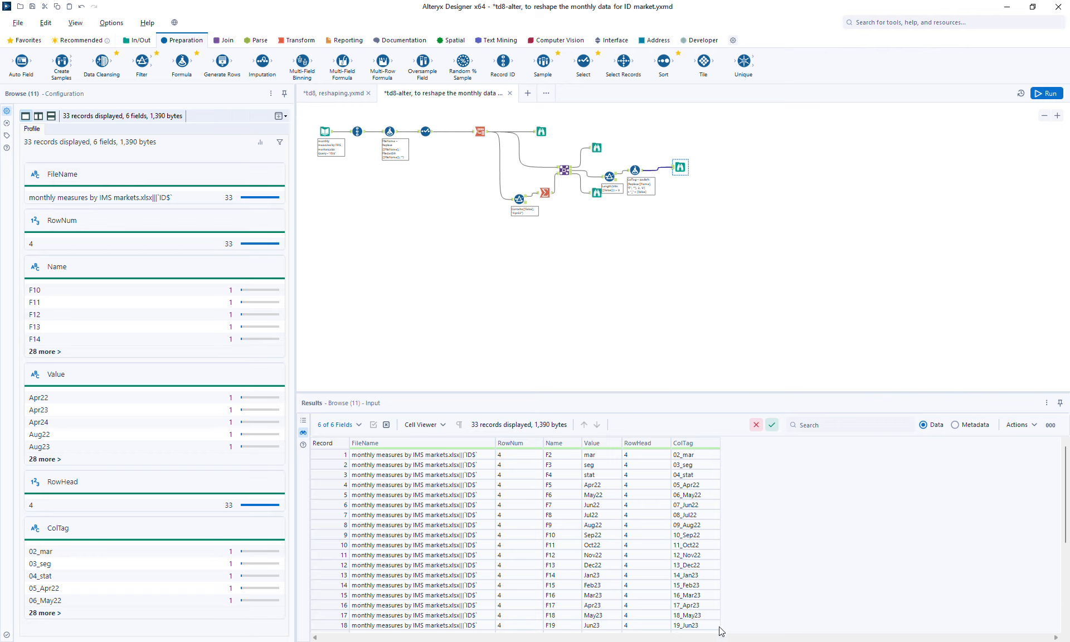
pyautogui.moveTo(1066, 505)
pyautogui.mouseDown()
pyautogui.moveTo(1068, 613)
pyautogui.moveTo(1068, 521)
pyautogui.mouseUp()
# Shift both end Browse tools outward to make room and insert a Summarize tool between the ColTag Formula and its Browse
pyautogui.click(541, 132)
pyautogui.moveTo(542, 132); pyautogui.dragTo(766, 128)
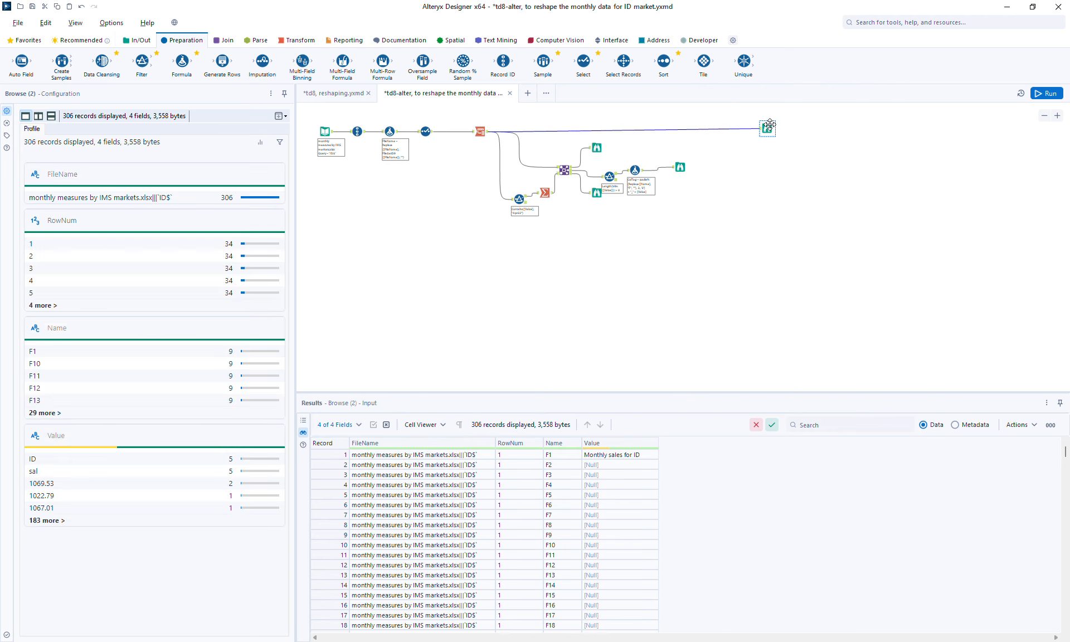
pyautogui.click(679, 168)
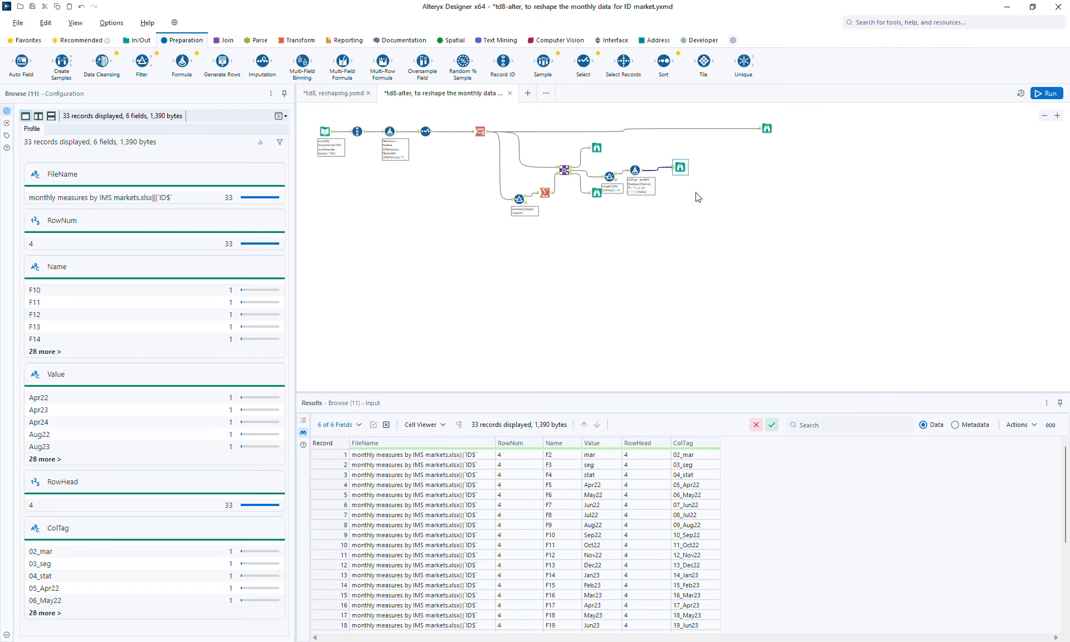
pyautogui.moveTo(680, 167); pyautogui.dragTo(703, 167)
pyautogui.click(300, 41)
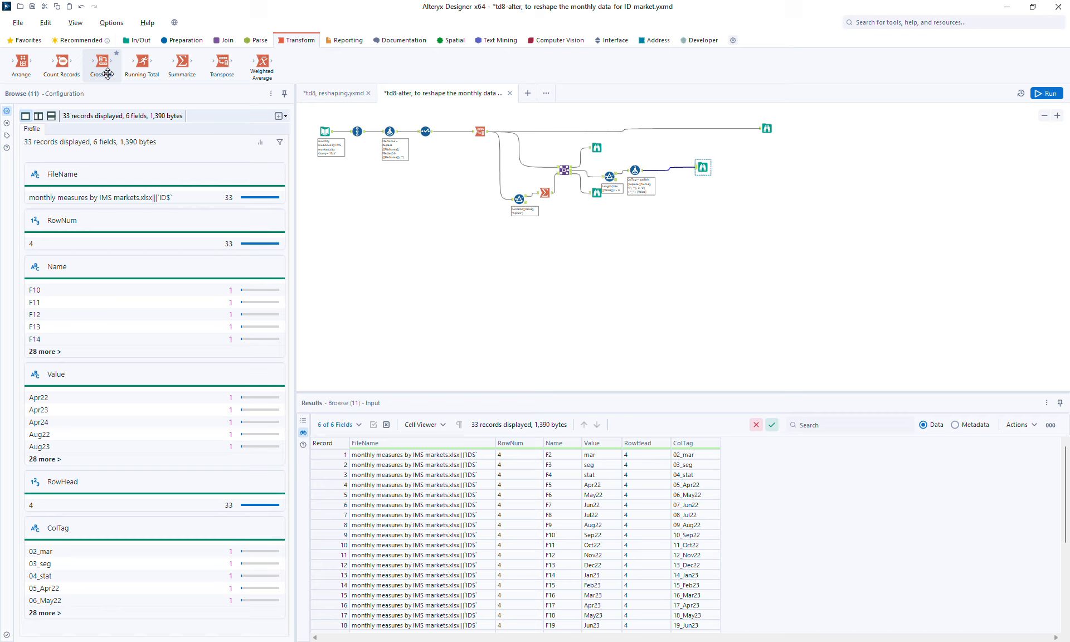
pyautogui.moveTo(184, 62); pyautogui.dragTo(662, 169)
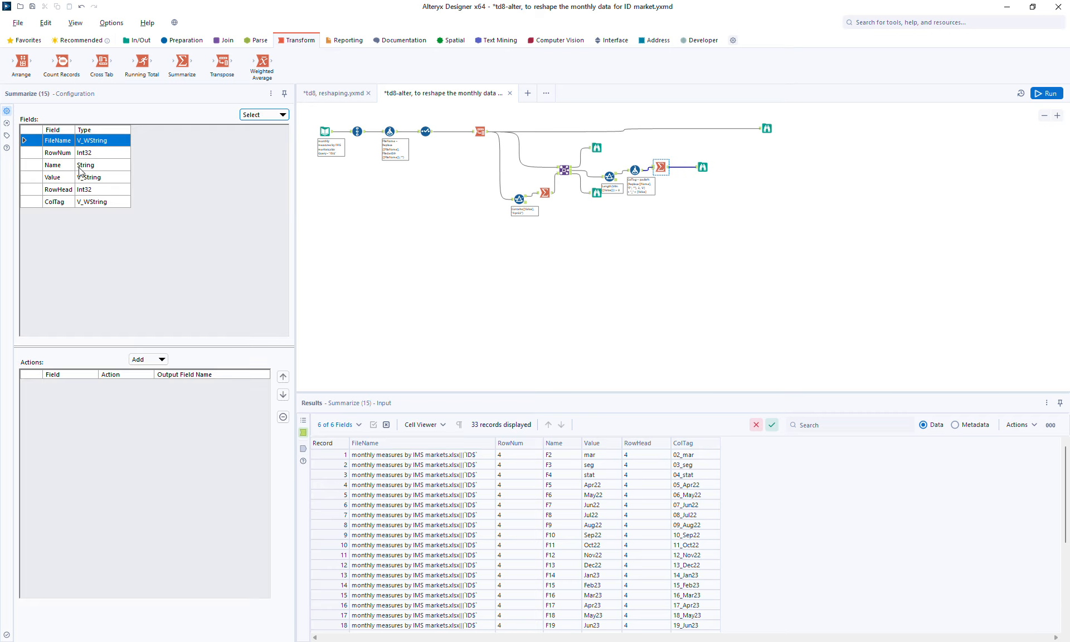
# Add Group By actions for FileName, Name, RowHead and ColTag in the new Summarize tool
pyautogui.keyDown('ctrl'); pyautogui.click(65, 166); pyautogui.keyUp('ctrl')
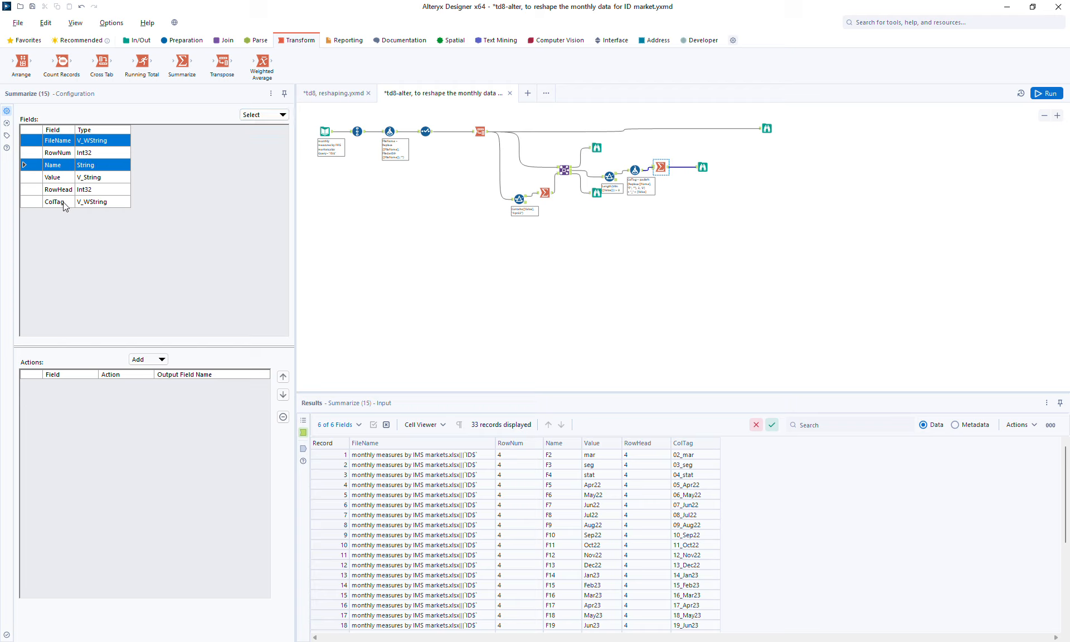
pyautogui.keyDown('ctrl'); pyautogui.click(65, 202); pyautogui.keyUp('ctrl')
pyautogui.keyDown('ctrl'); pyautogui.click(63, 190); pyautogui.keyUp('ctrl')
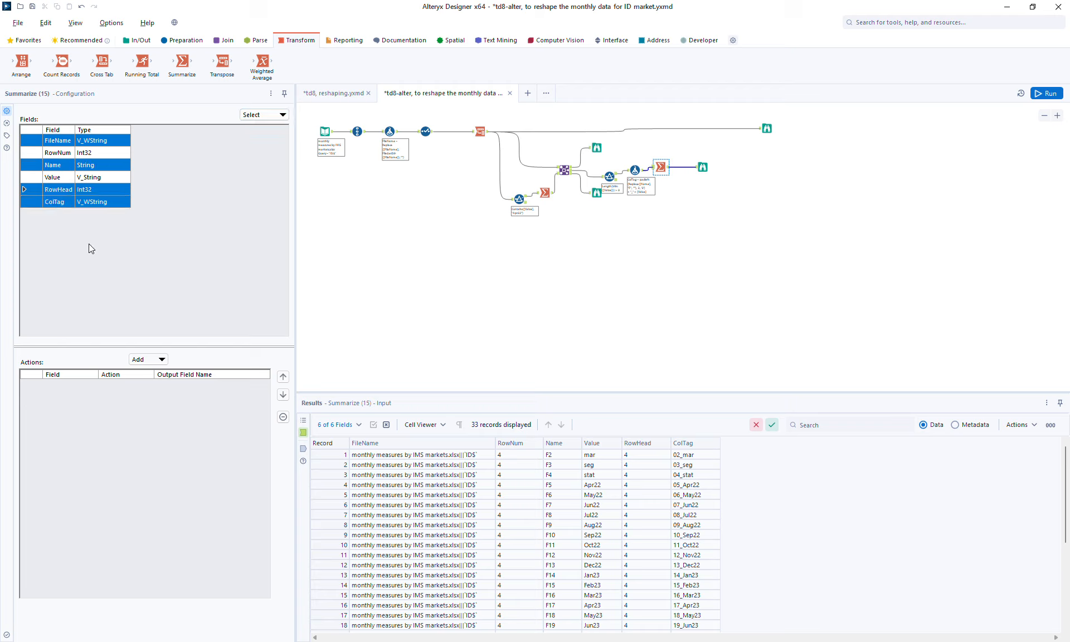
pyautogui.click(144, 360)
pyautogui.click(156, 374)
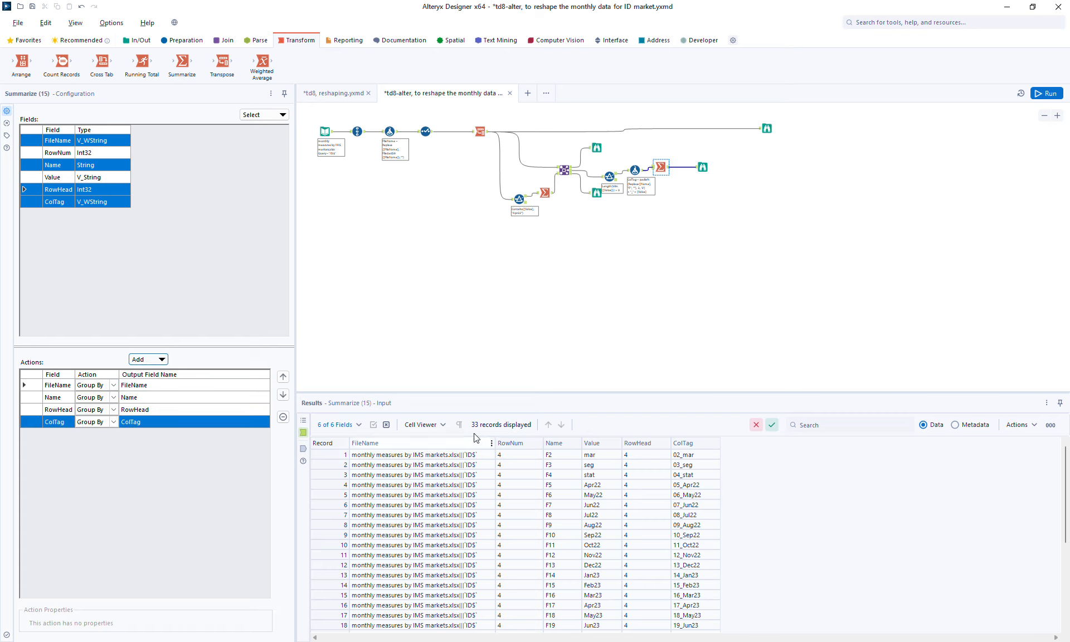
# Rename the output field of the Name grouping as linking and remove the FileName grouping
pyautogui.click(216, 401)
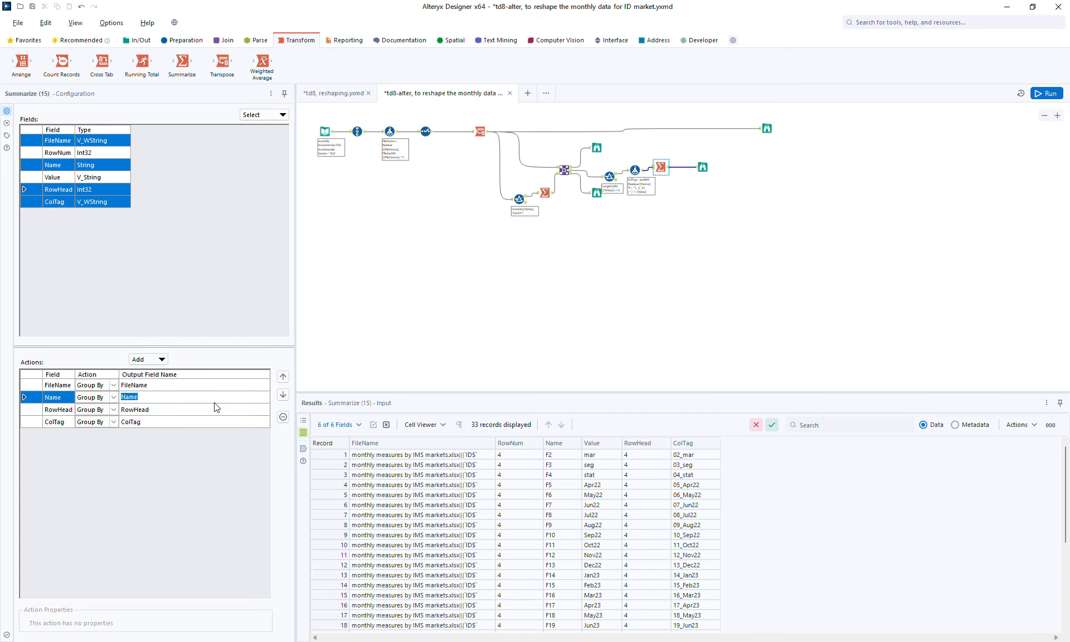
pyautogui.press('BackSpace')
pyautogui.click(228, 384)
pyautogui.click(283, 416)
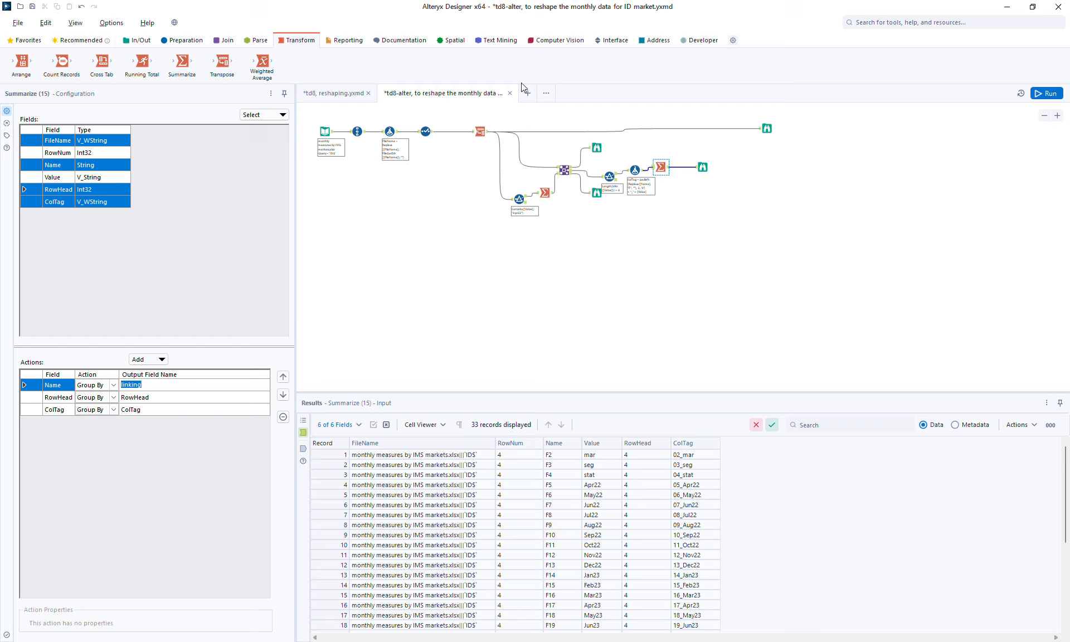
# Insert a Find Replace tool before the upper branch's Browse and connect the Summarize output to its replacement input
pyautogui.click(225, 41)
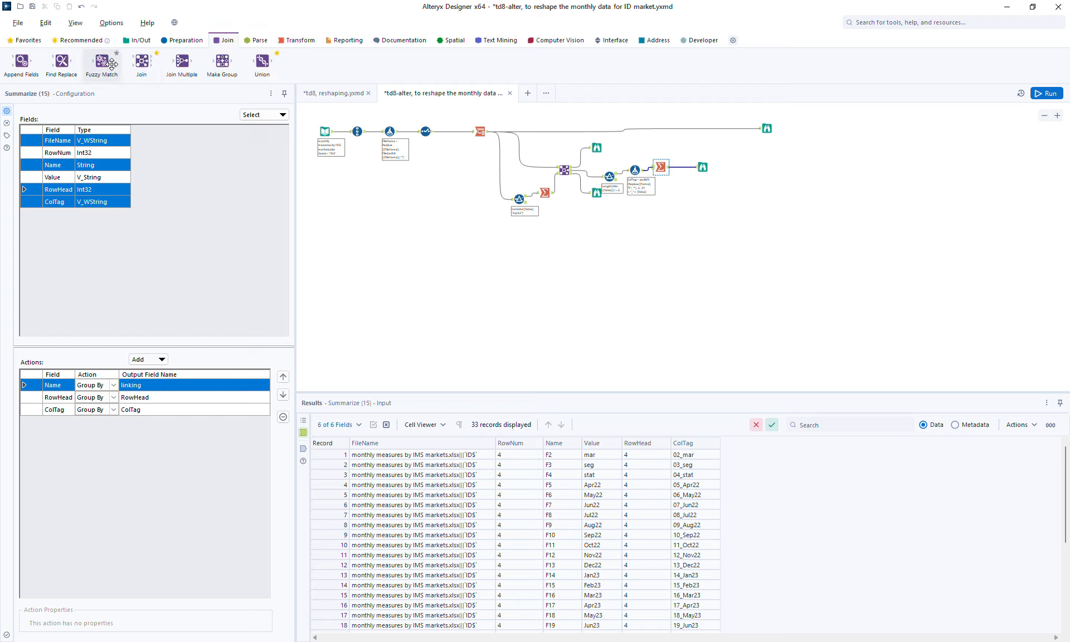
pyautogui.moveTo(61, 62); pyautogui.dragTo(704, 131)
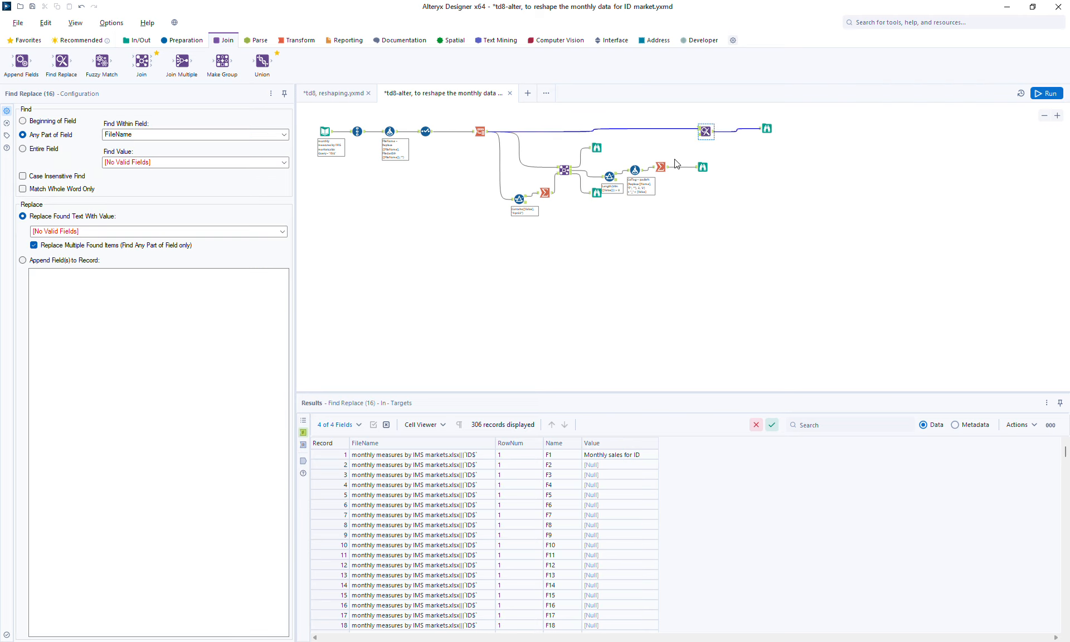
pyautogui.moveTo(670, 166); pyautogui.dragTo(701, 136)
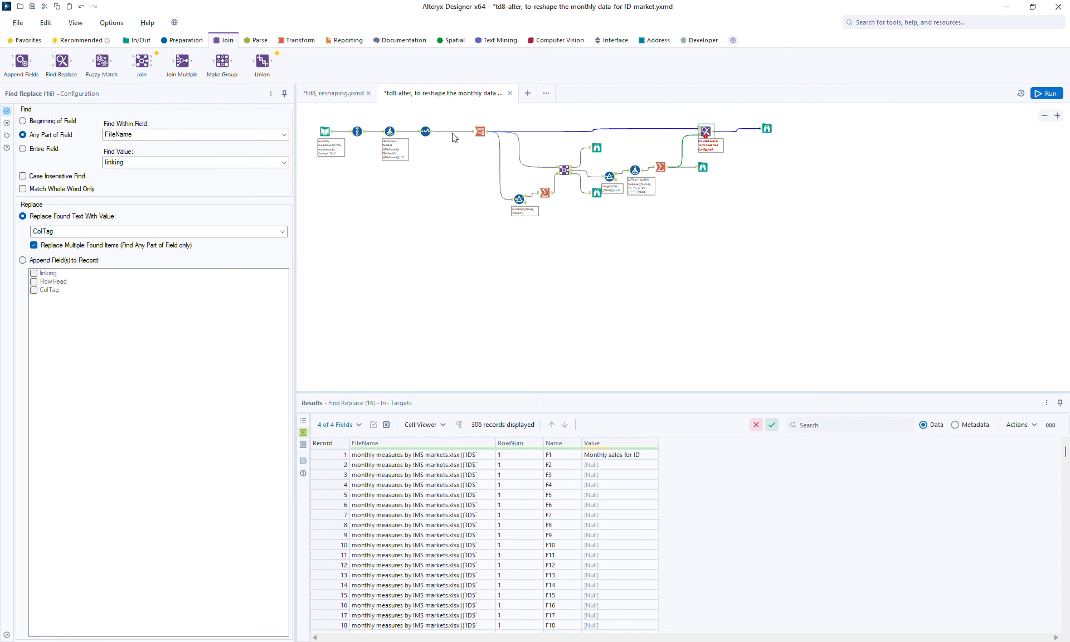
# Set Find Replace to match the entire Name field against linking and append the RowHead and ColTag fields to each record
pyautogui.click(35, 148)
pyautogui.click(124, 136)
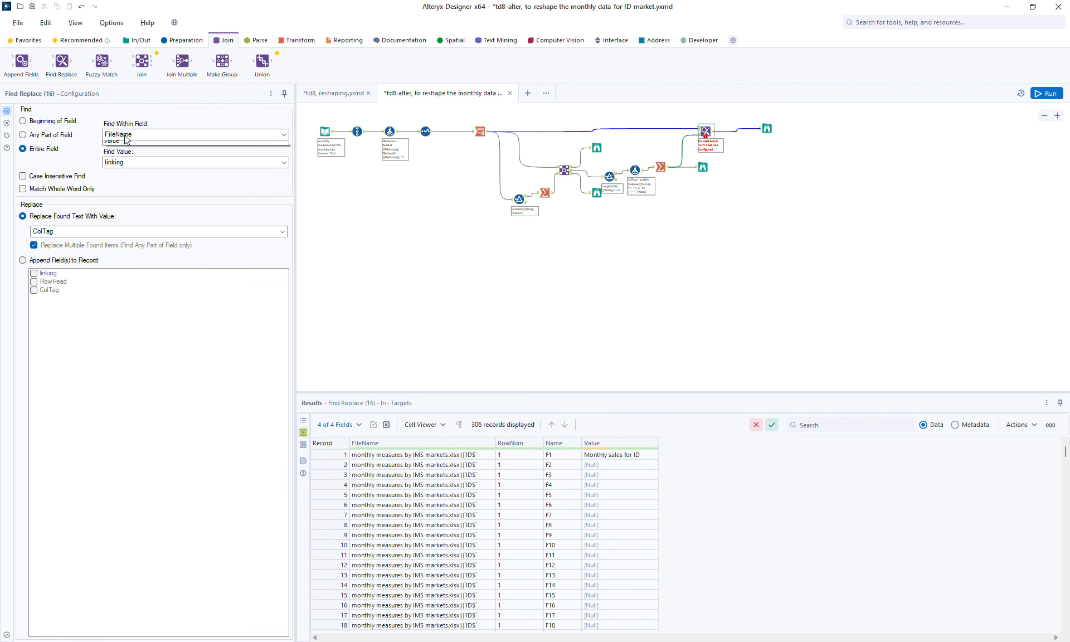
pyautogui.click(127, 157)
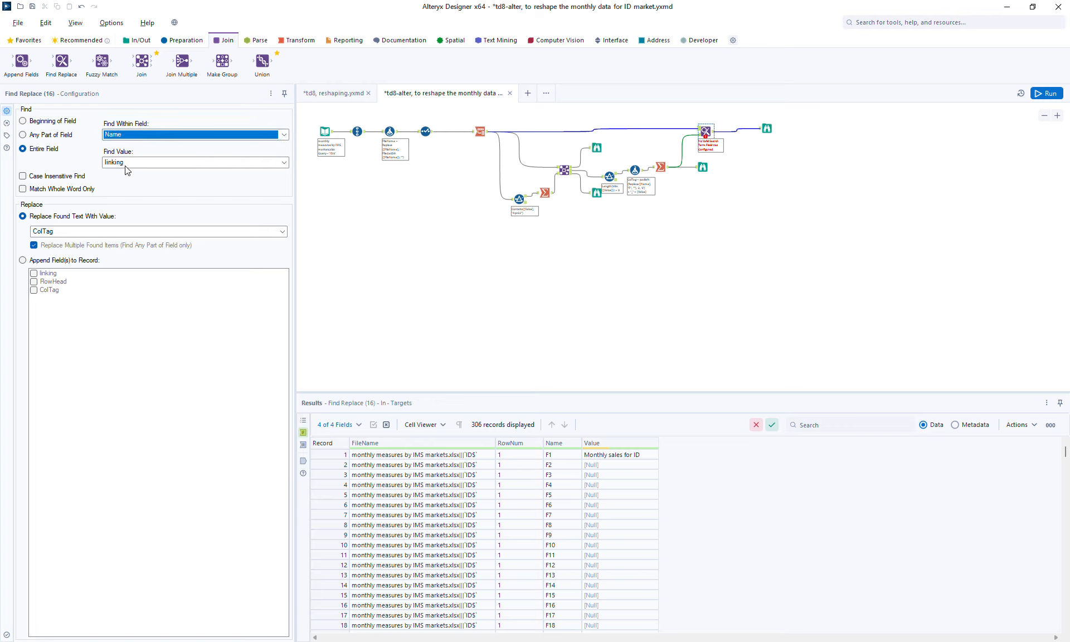
pyautogui.click(41, 261)
pyautogui.click(53, 281)
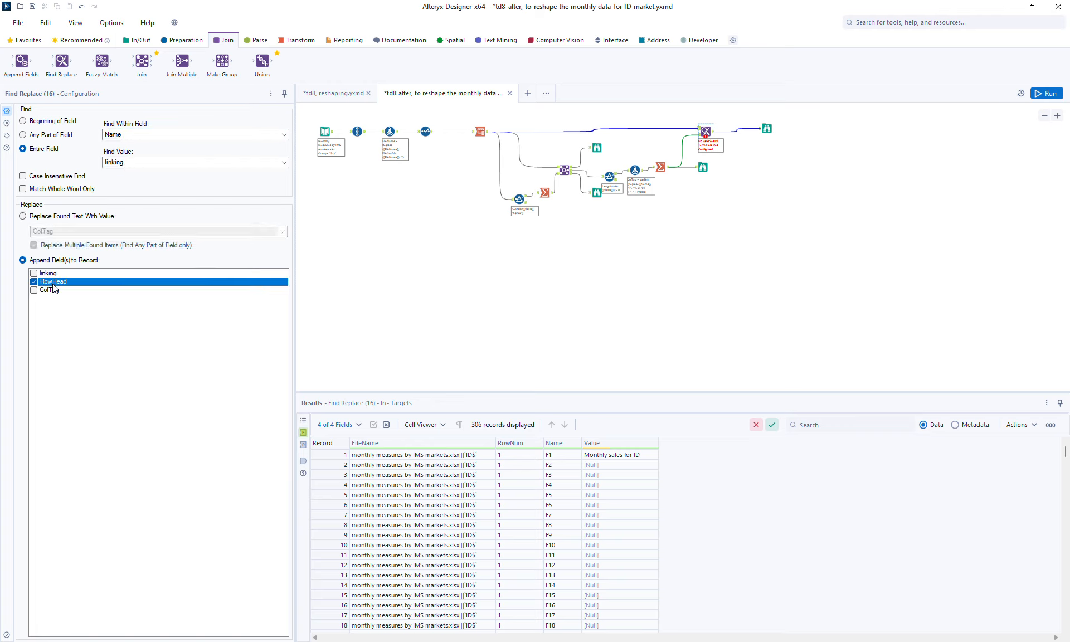
pyautogui.click(53, 289)
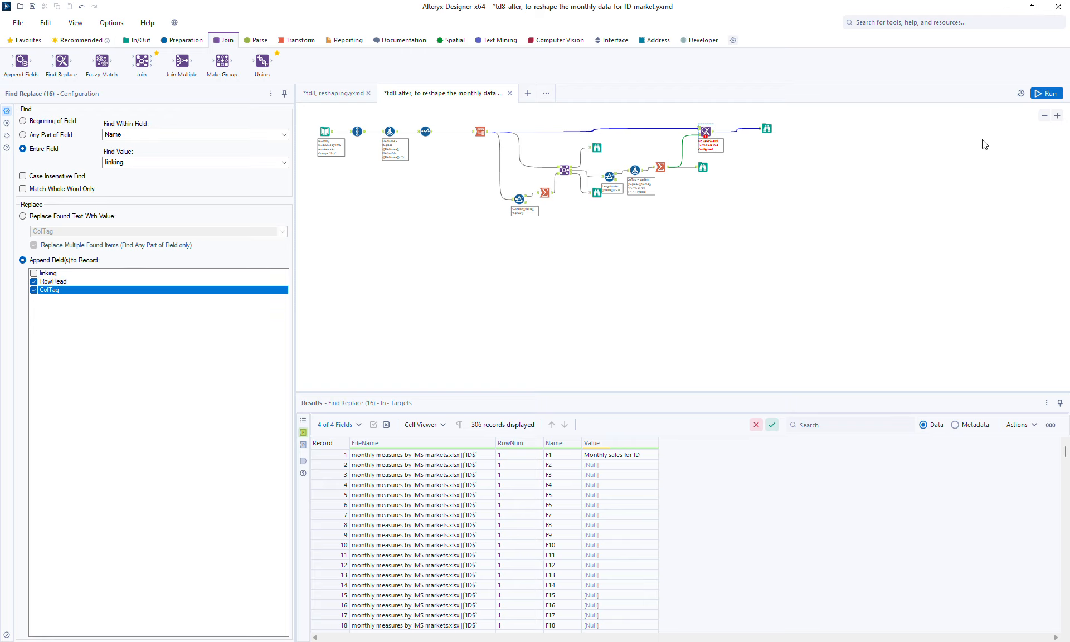
# Move the Browse tool farther from Find Replace and run the workflow to review the appended RowHead and ColTag fields
pyautogui.click(766, 128)
pyautogui.moveTo(767, 128); pyautogui.dragTo(806, 128)
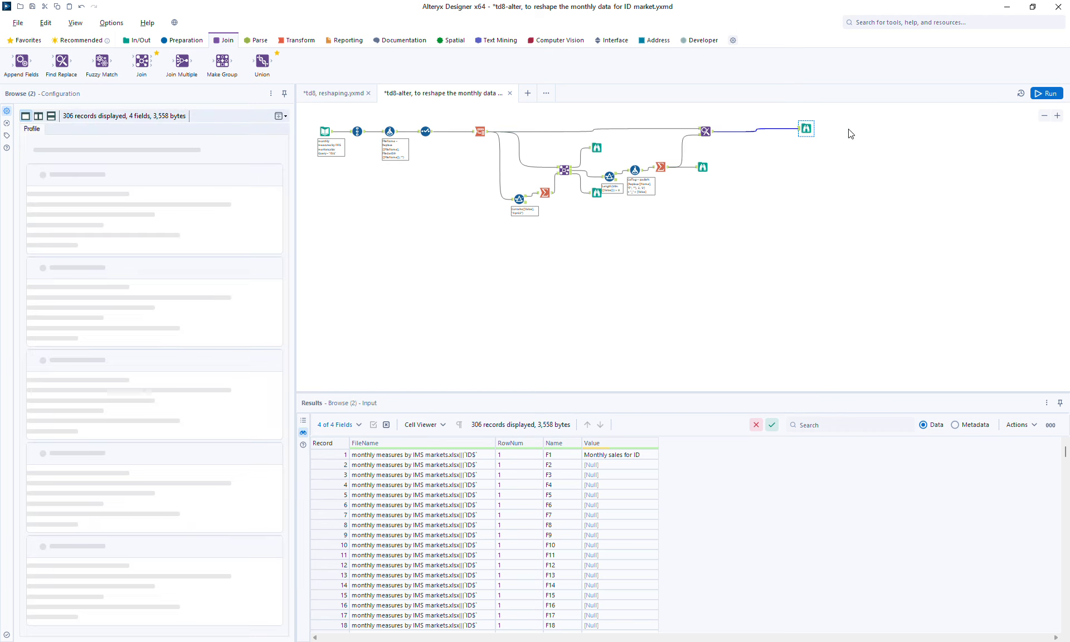
pyautogui.click(1041, 94)
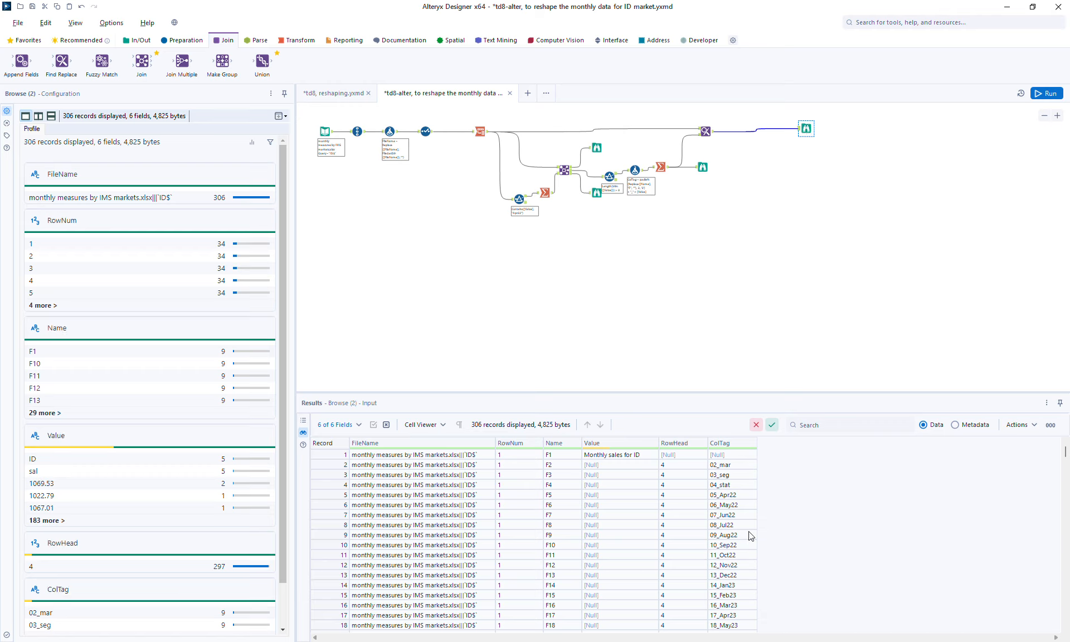
# Make room before the upper branch's Browse and insert a Cross Tab tool after Find Replace
pyautogui.moveTo(805, 124); pyautogui.dragTo(860, 123)
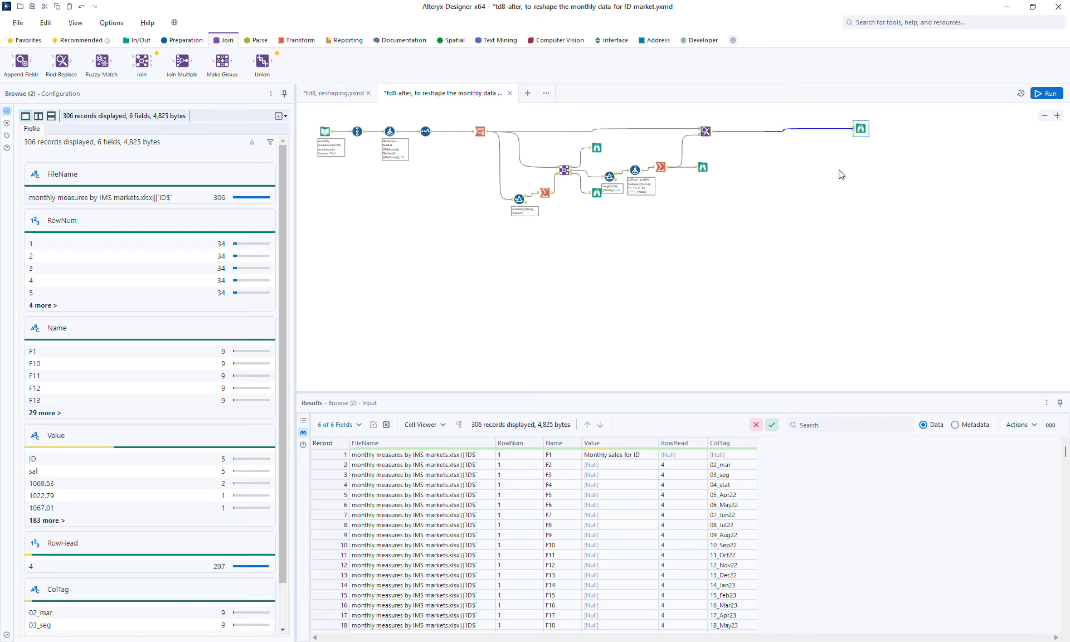
pyautogui.click(300, 41)
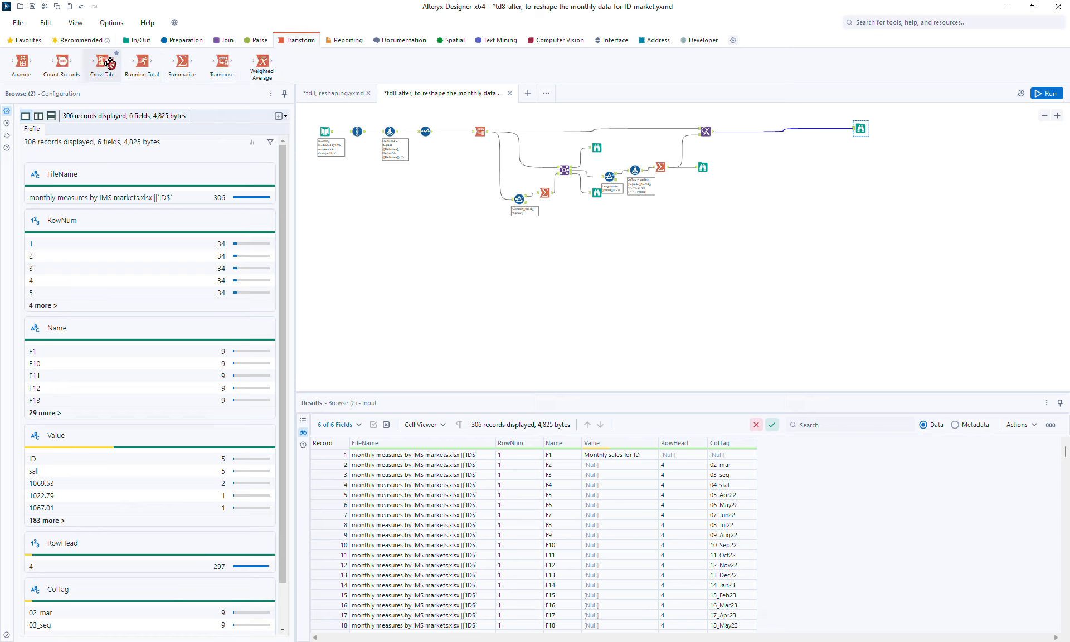
pyautogui.moveTo(102, 62); pyautogui.dragTo(780, 129)
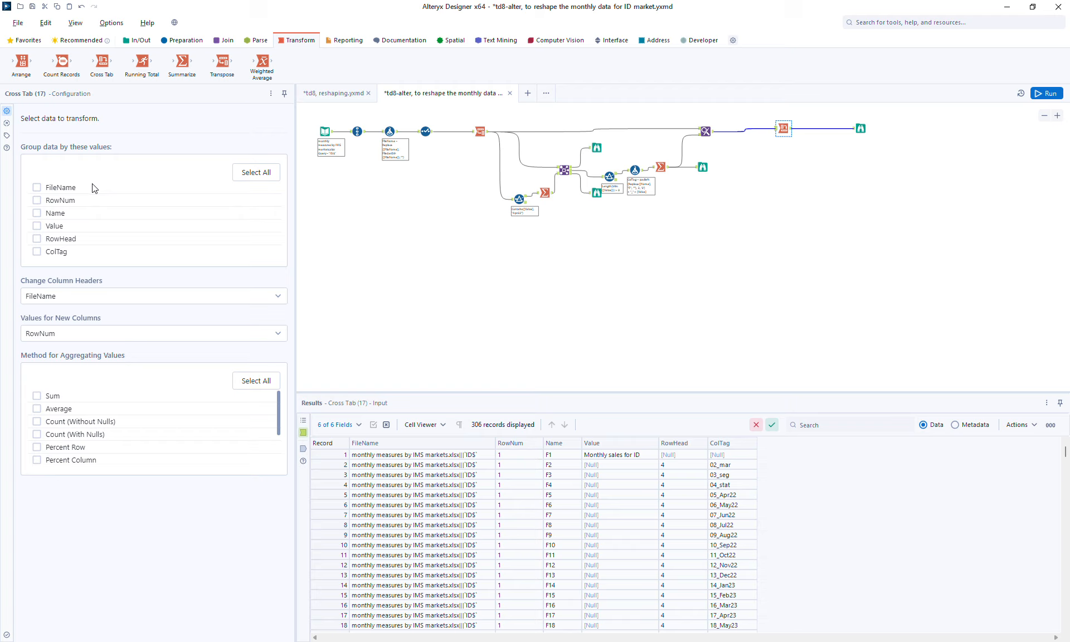
# Configure the Cross Tab to group by FileName and RowNum, with ColTag as headers and First of Value, and run the workflow
pyautogui.click(62, 190)
pyautogui.click(64, 202)
pyautogui.click(45, 295)
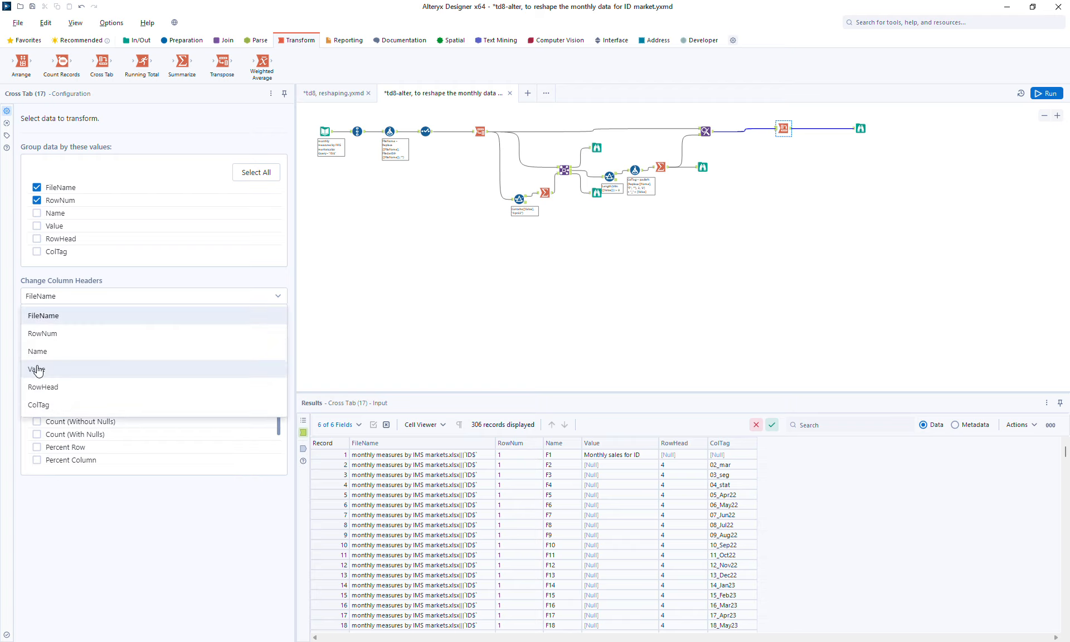
pyautogui.click(39, 405)
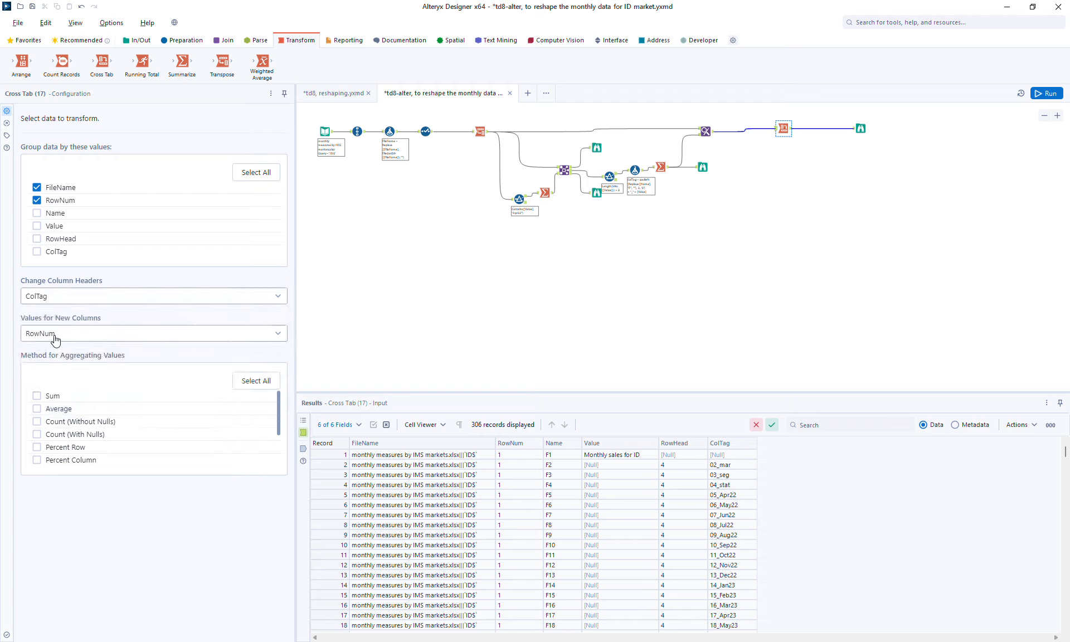
pyautogui.click(55, 340)
pyautogui.click(40, 405)
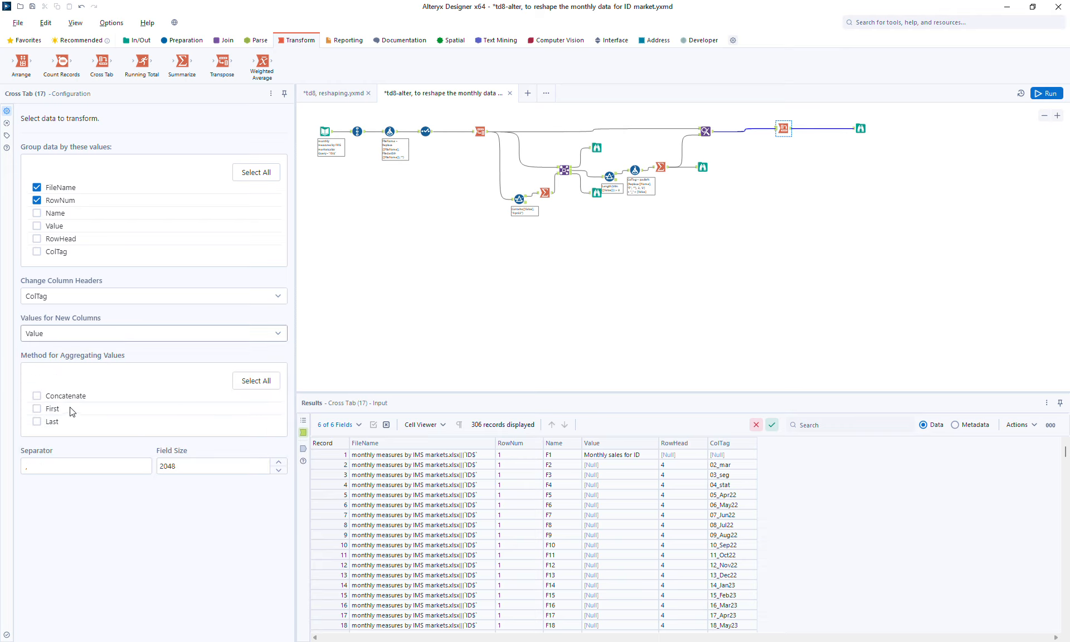
pyautogui.click(52, 409)
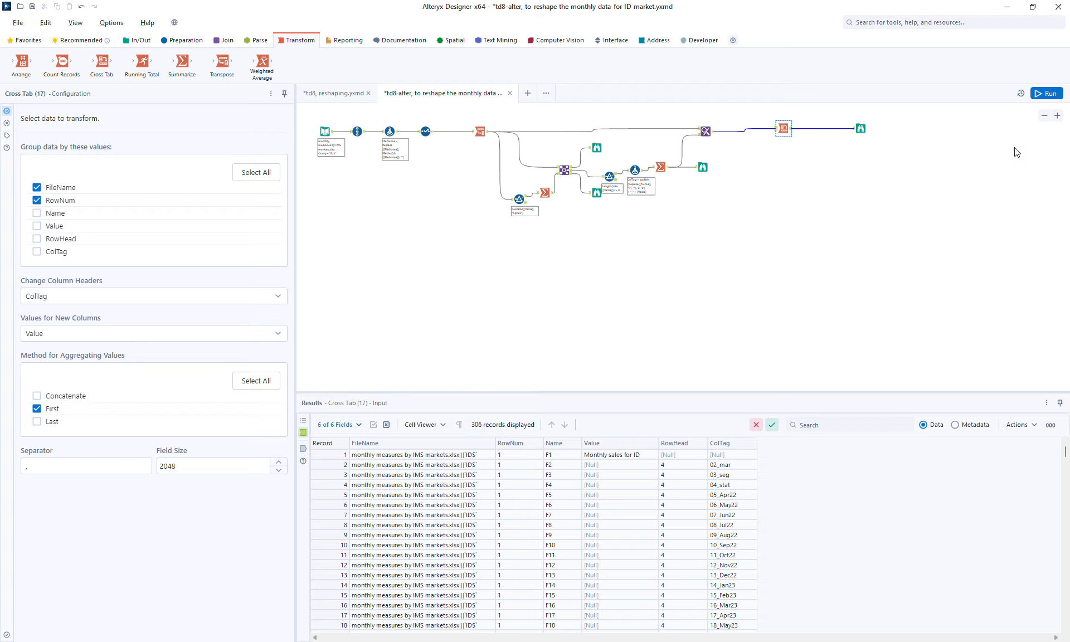
pyautogui.click(1046, 93)
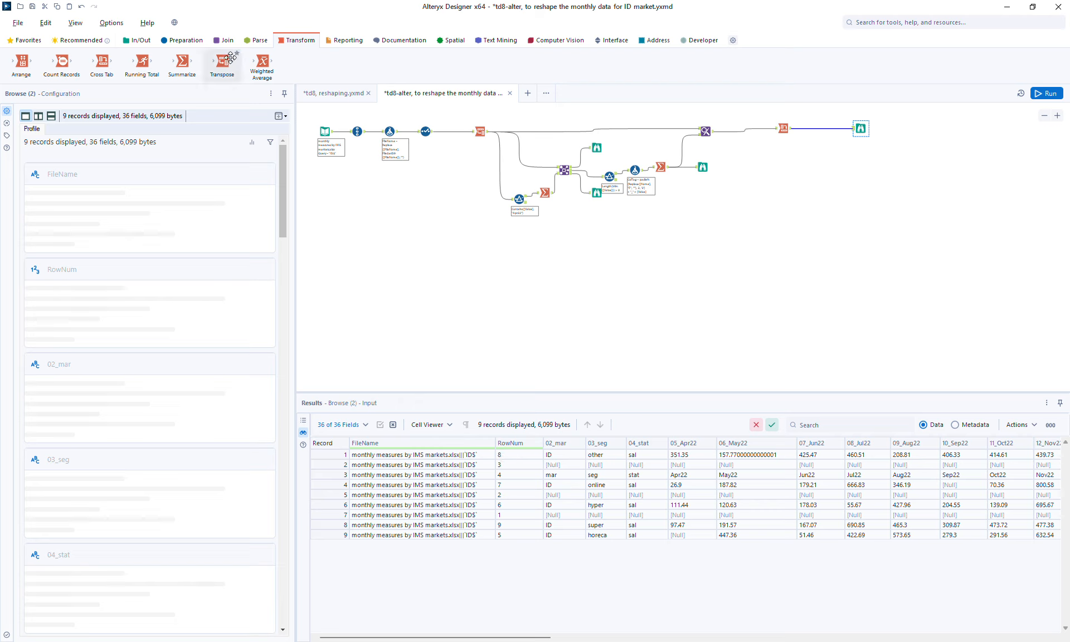
# Insert a Sort tool after the Cross Tab, ordered by FileName and RowNum ascending, and run the workflow to review the final Browse
pyautogui.click(187, 41)
pyautogui.moveTo(663, 61); pyautogui.dragTo(823, 128)
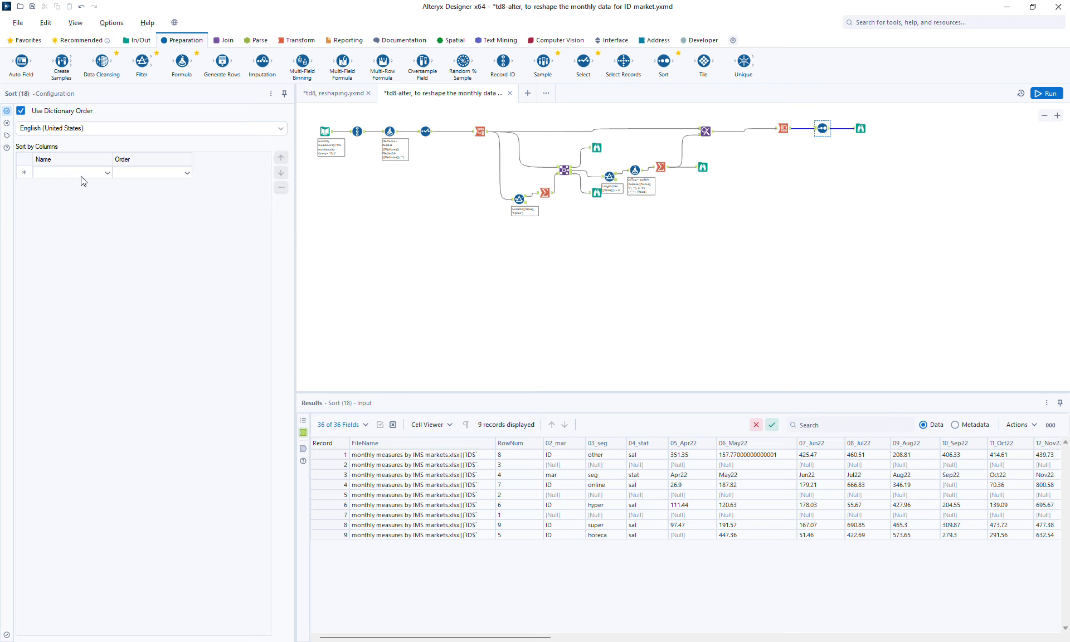
pyautogui.click(82, 176)
pyautogui.click(78, 183)
pyautogui.click(78, 186)
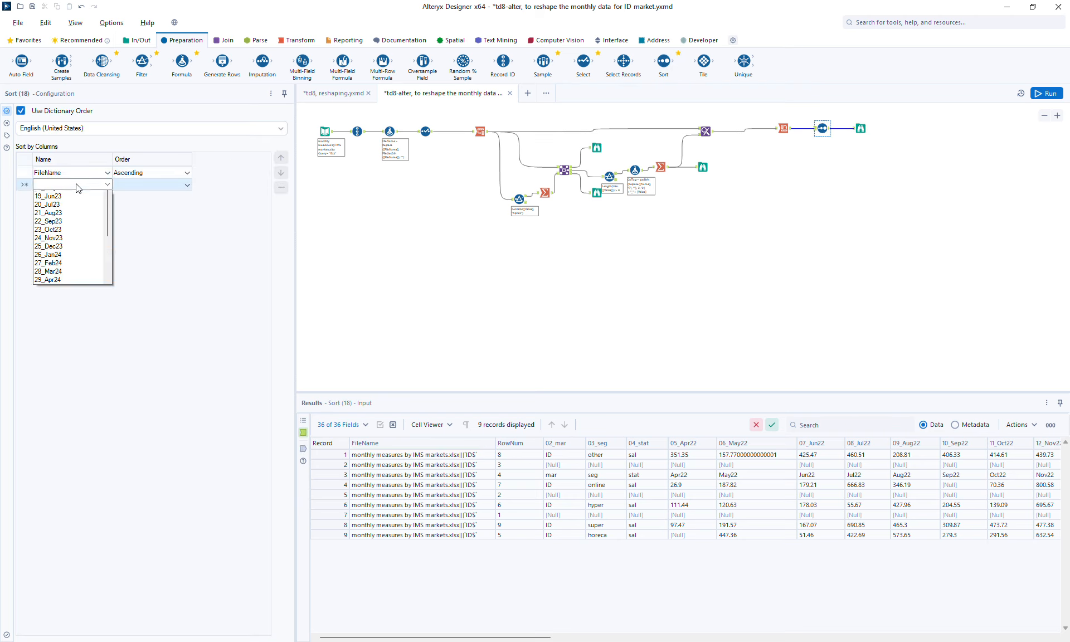
pyautogui.scroll(10, 70, 223)
pyautogui.click(66, 205)
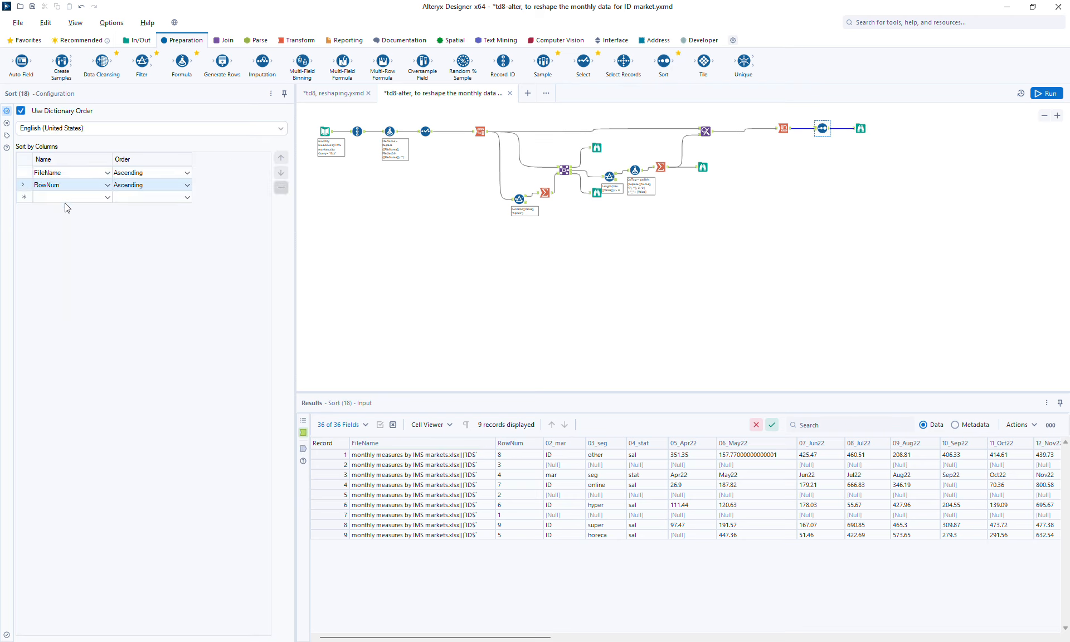
pyautogui.click(1058, 94)
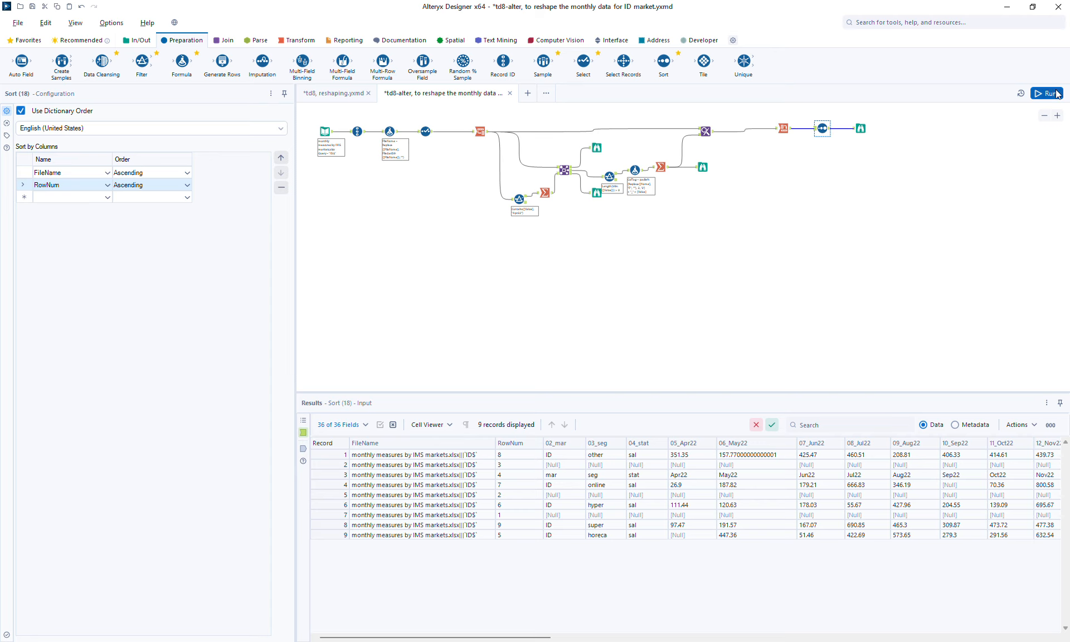
pyautogui.click(861, 129)
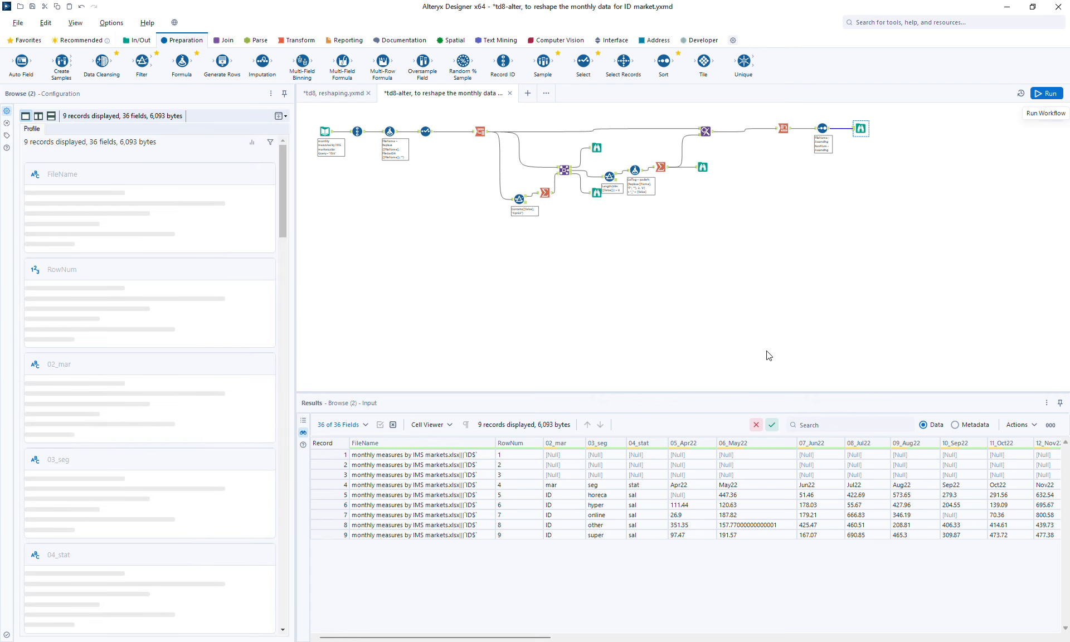
# Compare the Select tool's data with the final Browse, checking the row 4 headings against the mar, Apr22 and Jun22 column names
pyautogui.click(426, 133)
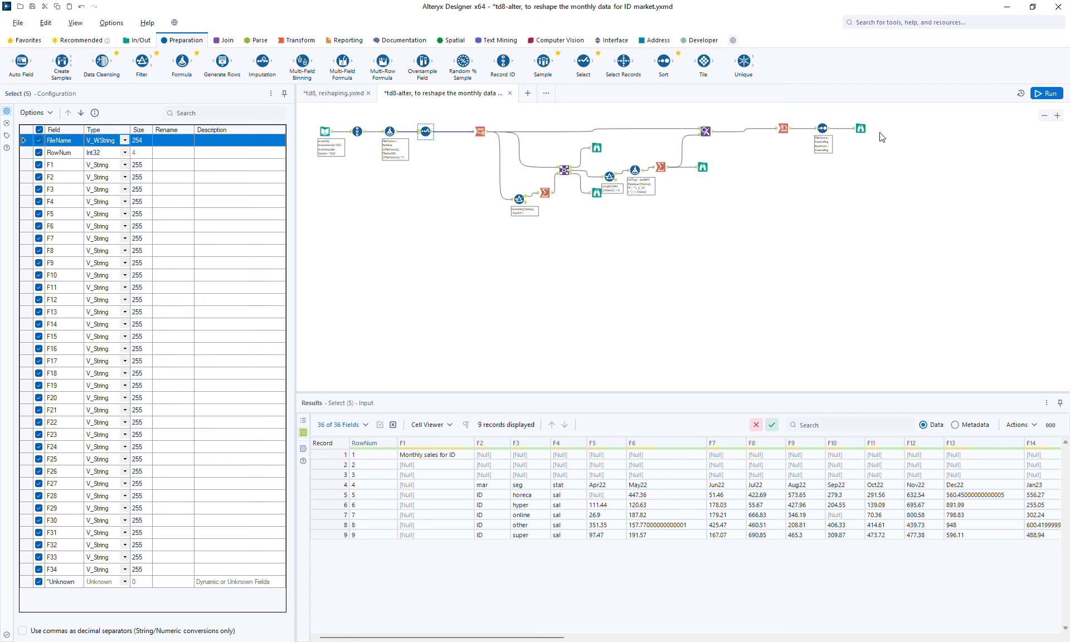
pyautogui.click(860, 128)
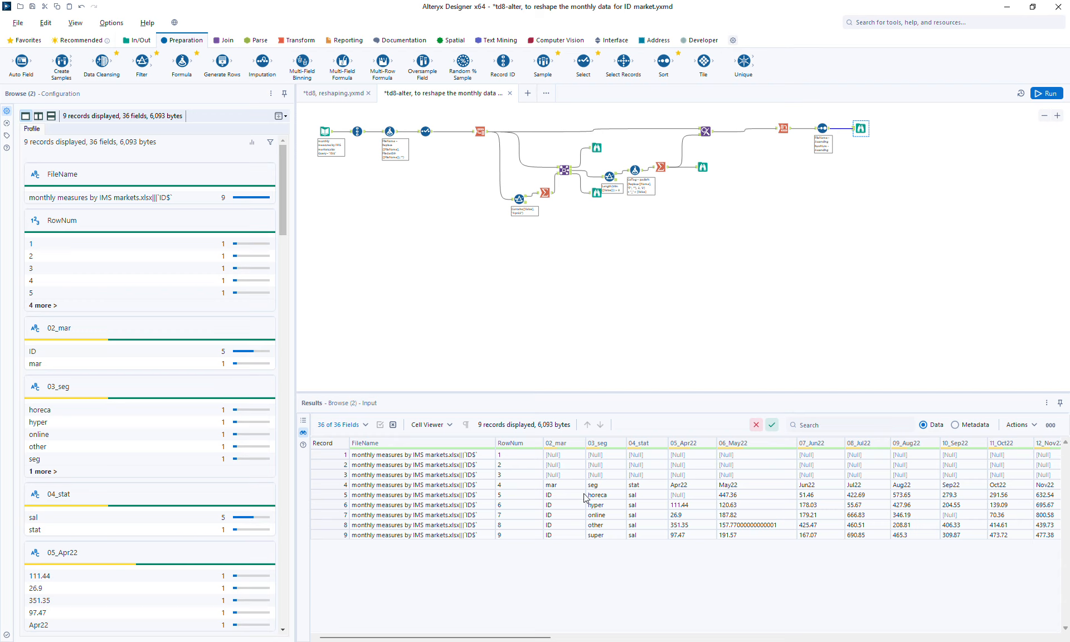
pyautogui.click(567, 486)
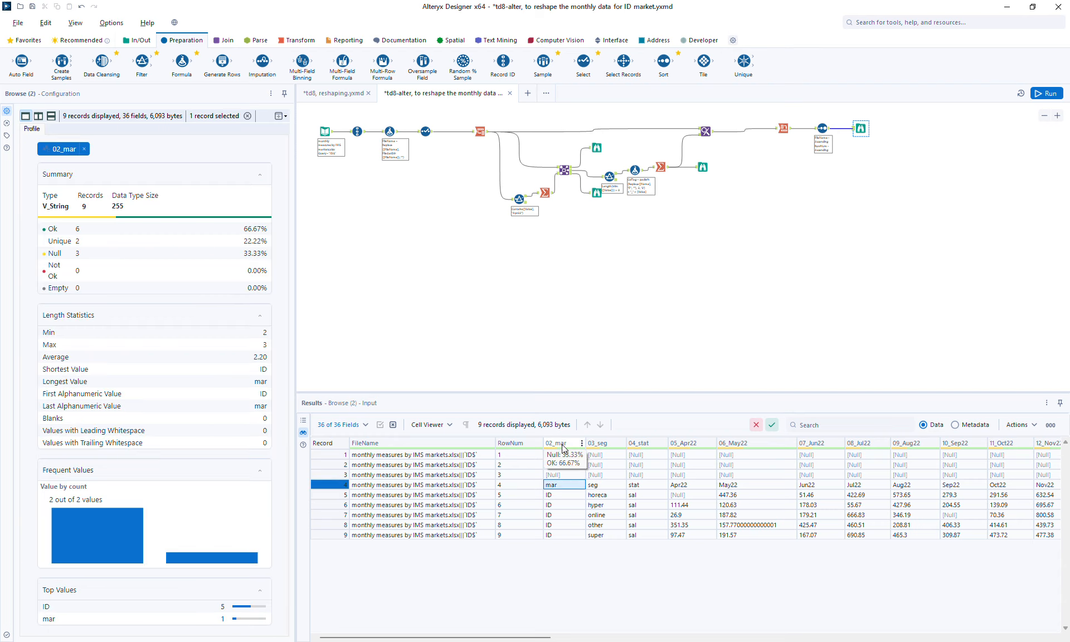
pyautogui.click(700, 484)
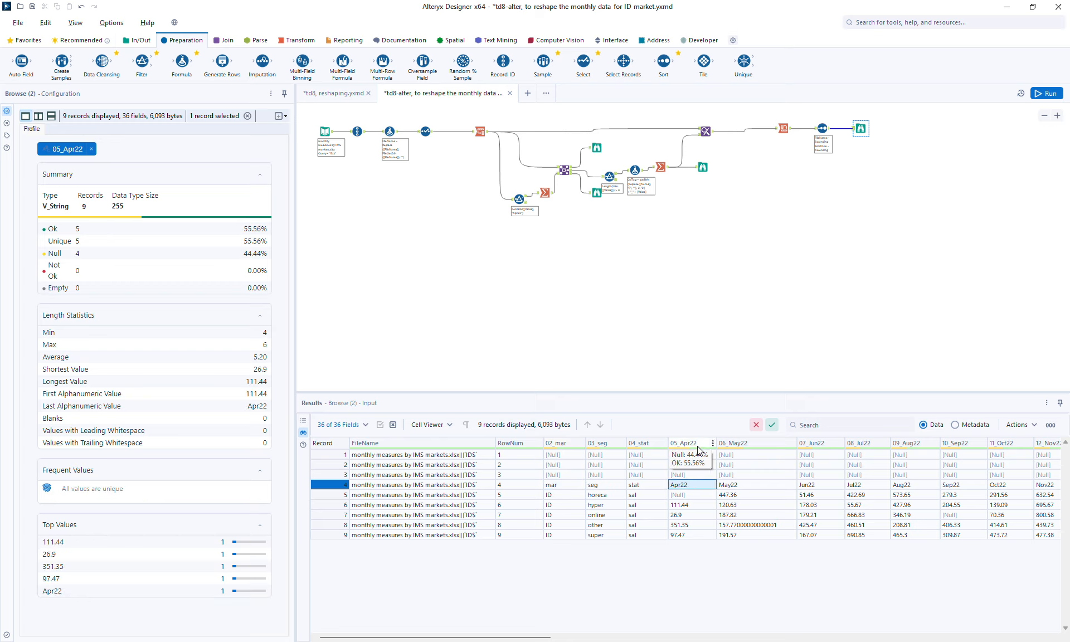
pyautogui.click(810, 485)
pyautogui.moveTo(815, 447)
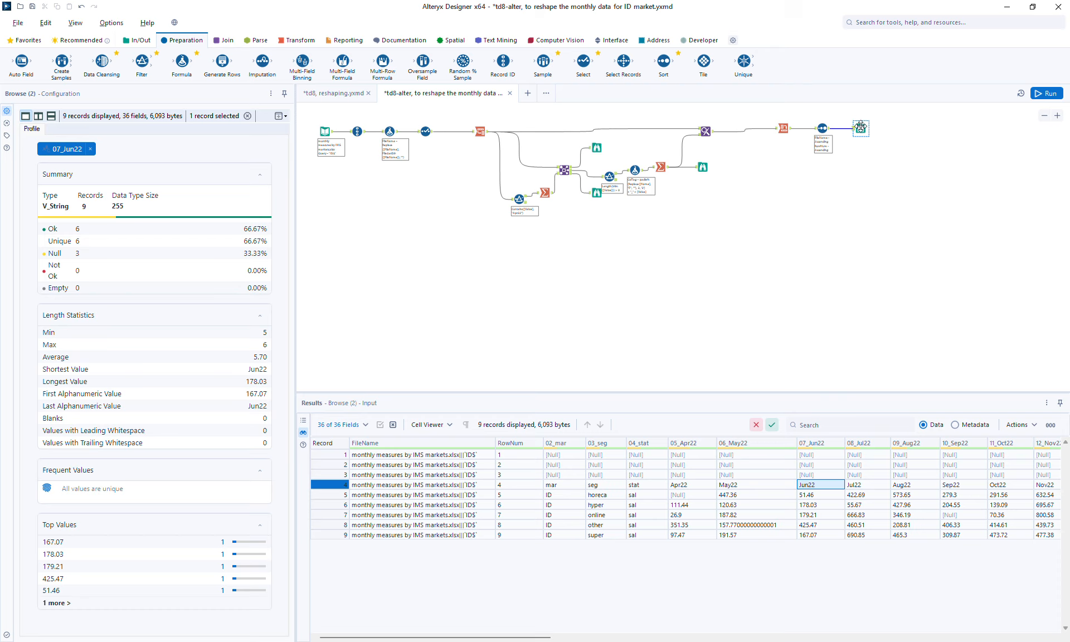
# Insert a Dynamic Rename tool between the Sort and the final Browse, in Formula mode for all fields except FileName and RowNum
pyautogui.moveTo(854, 121); pyautogui.dragTo(902, 125)
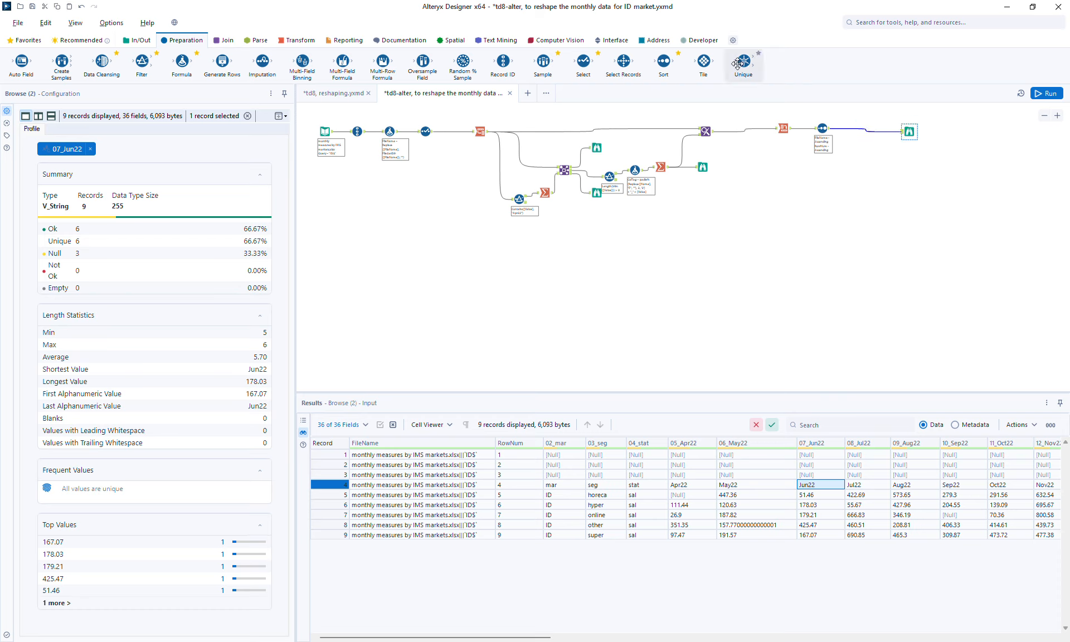
pyautogui.click(701, 41)
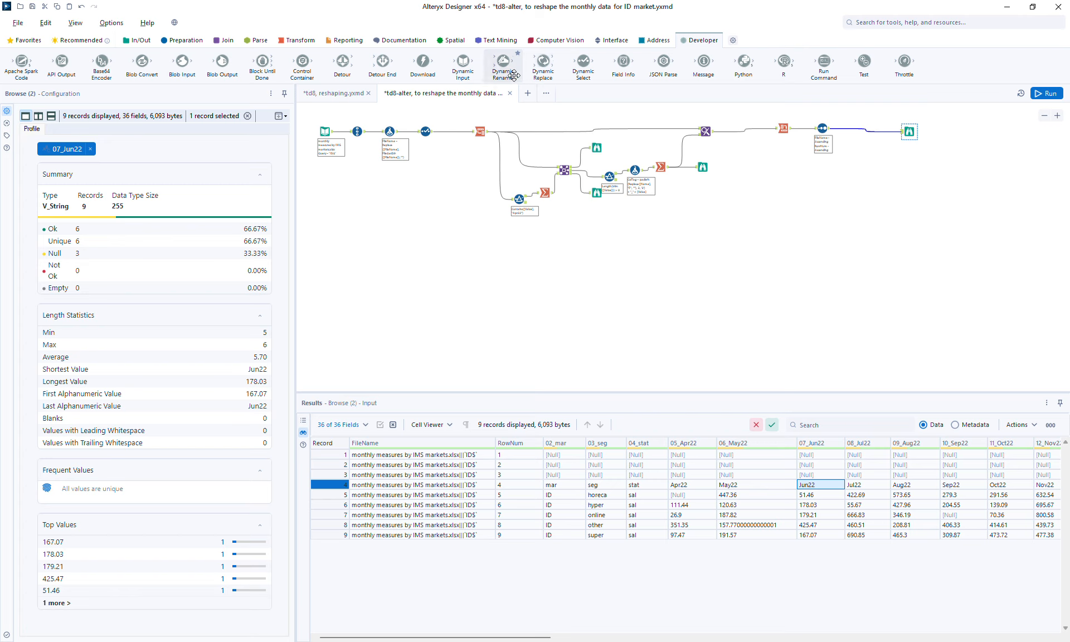
pyautogui.moveTo(838, 131); pyautogui.dragTo(861, 134)
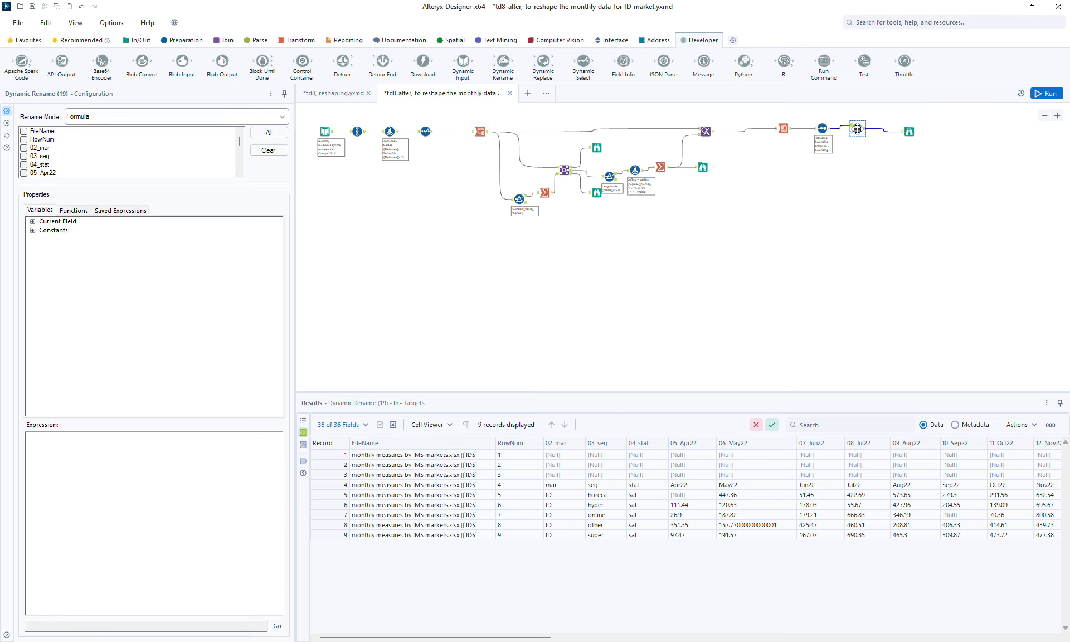
pyautogui.click(268, 132)
pyautogui.click(49, 132)
pyautogui.click(50, 140)
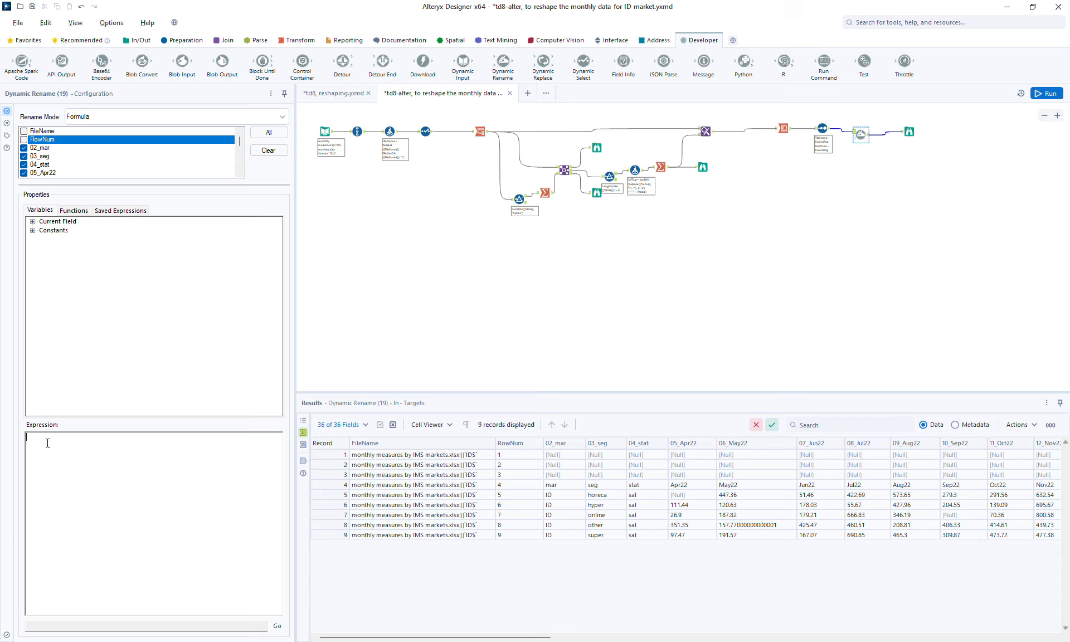
# Set the rename expression to regex_replace([_CurrentField_], "^\d+_", ""), run the workflow, and review the data rows and the rows above them
pyautogui.write('regex_replace(')
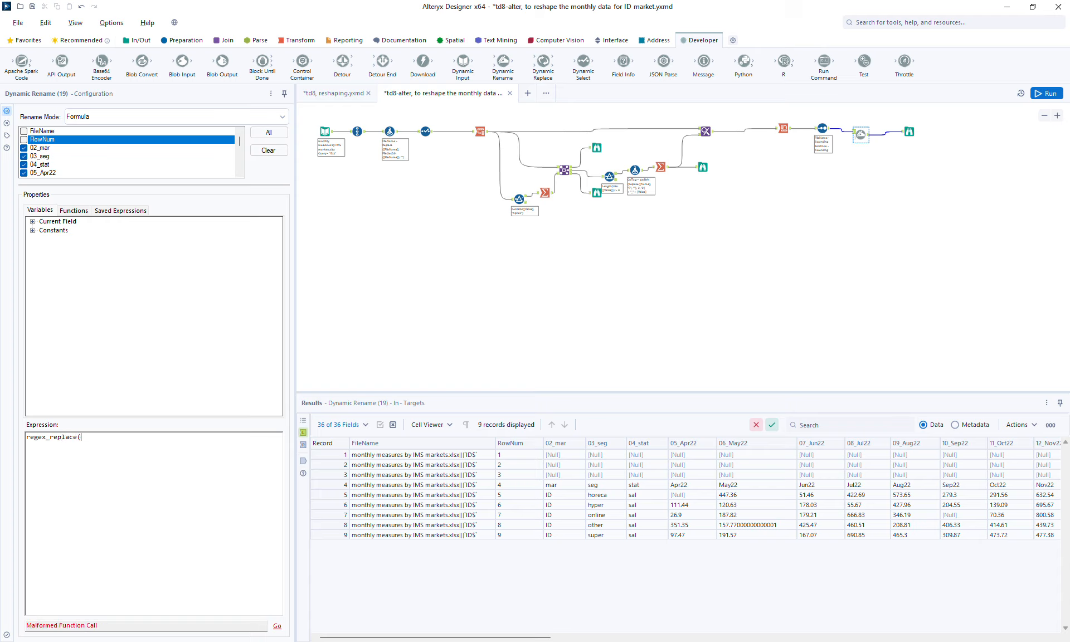
pyautogui.click(33, 221)
pyautogui.click(79, 232)
pyautogui.doubleClick(78, 232)
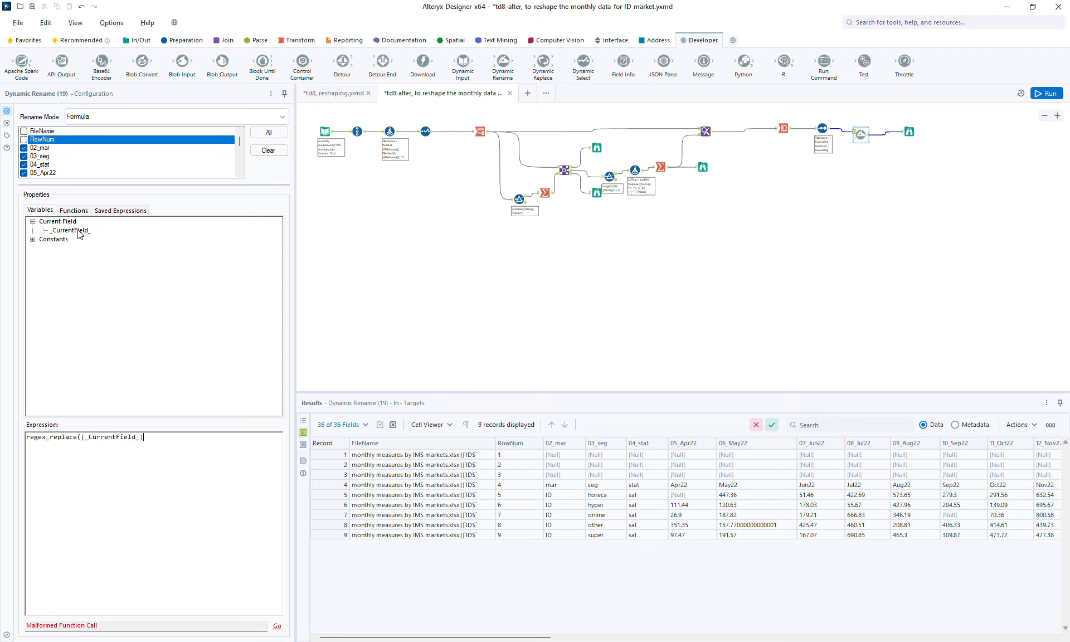
pyautogui.write(", '")
pyautogui.write('^\\d+_", "")')
pyautogui.click(1044, 92)
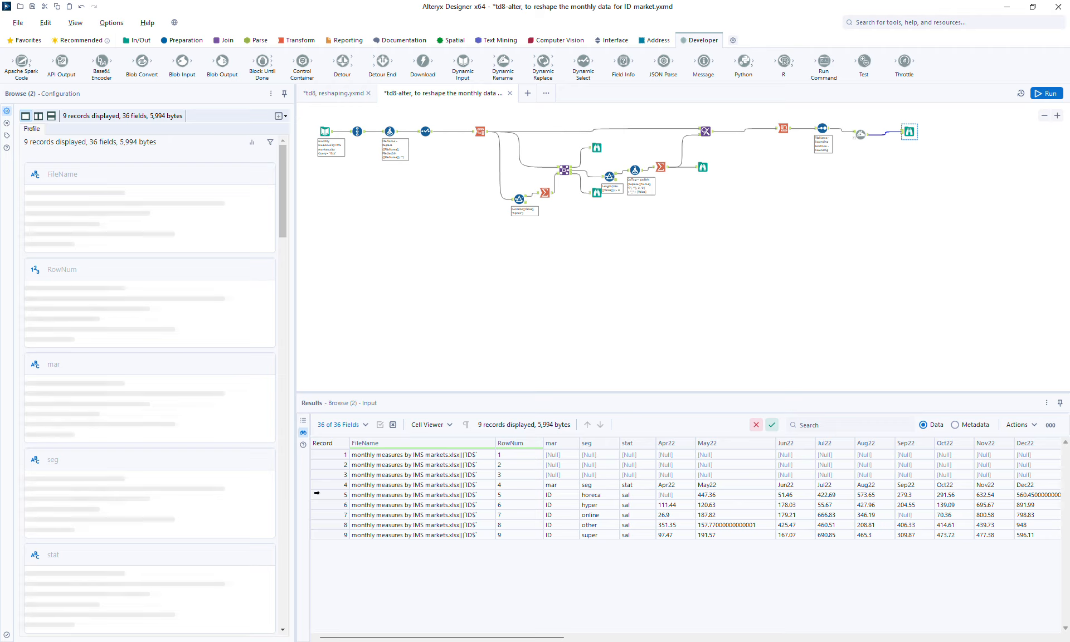
pyautogui.moveTo(313, 494); pyautogui.dragTo(321, 536)
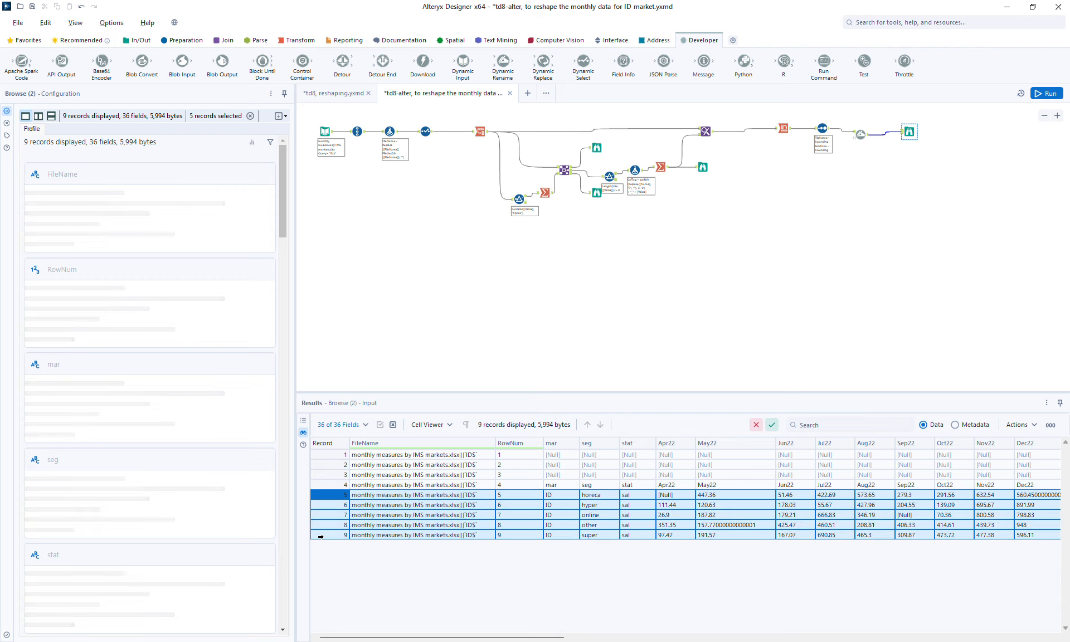
pyautogui.moveTo(314, 453); pyautogui.dragTo(314, 485)
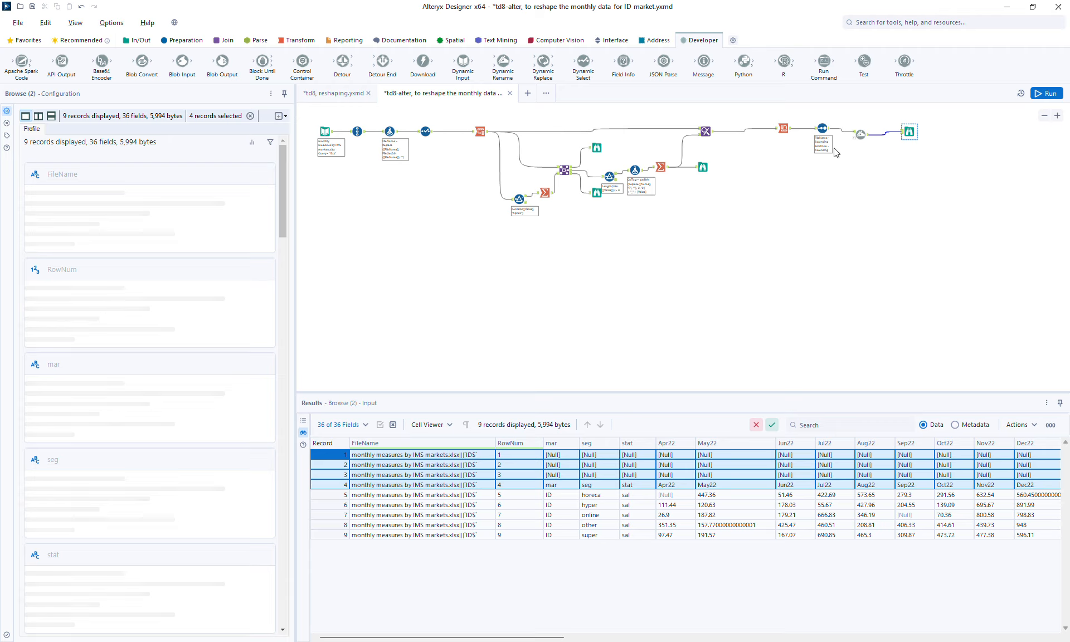
pyautogui.click(187, 40)
pyautogui.moveTo(142, 62); pyautogui.dragTo(815, 158)
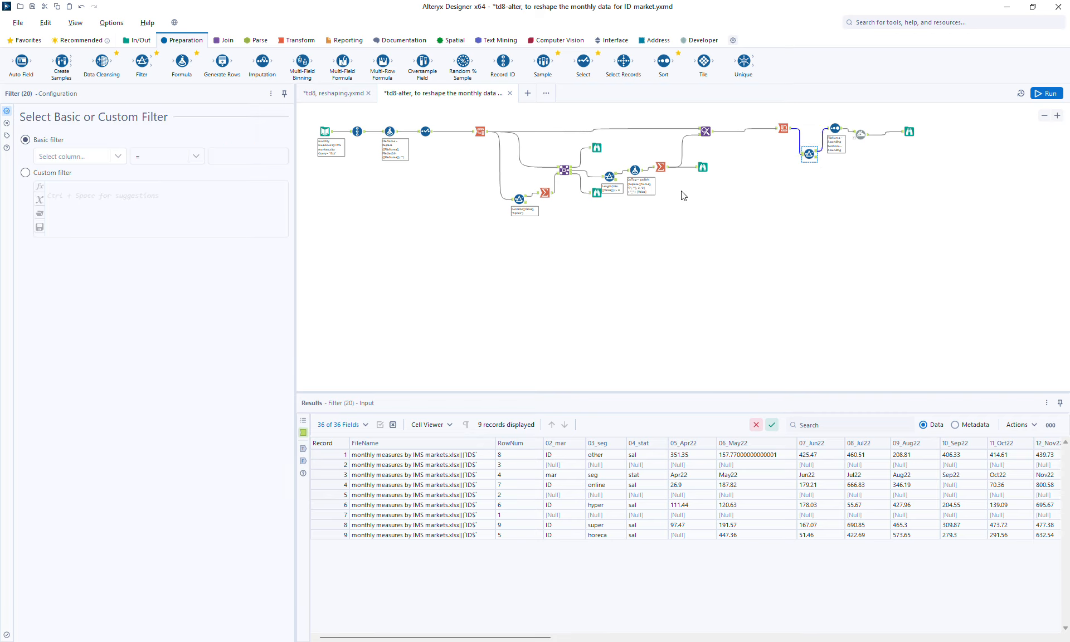
pyautogui.click(66, 174)
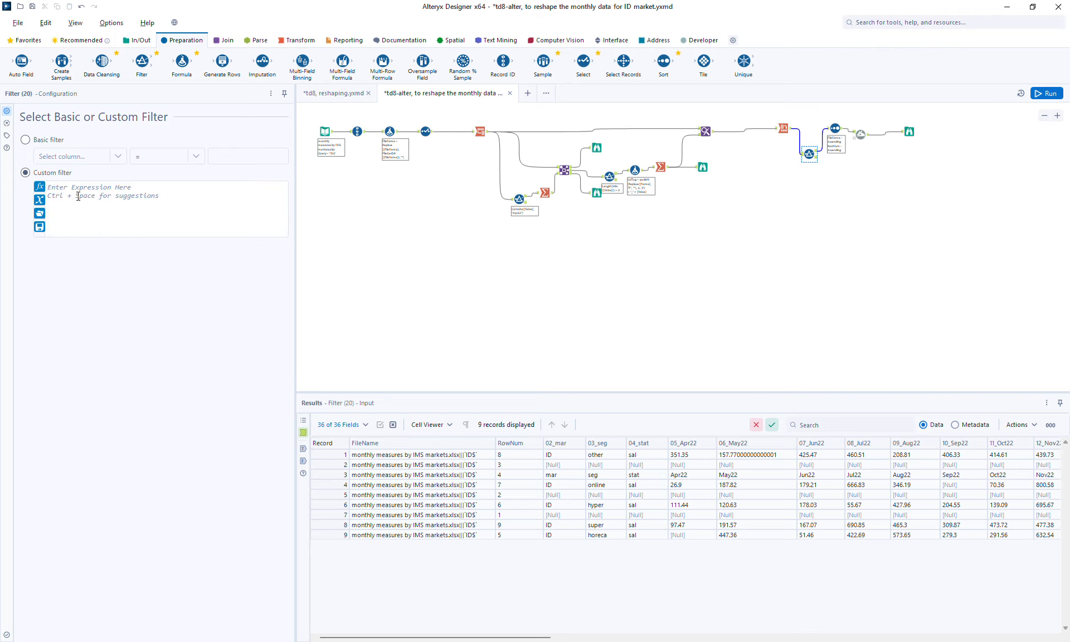
pyautogui.write('[')
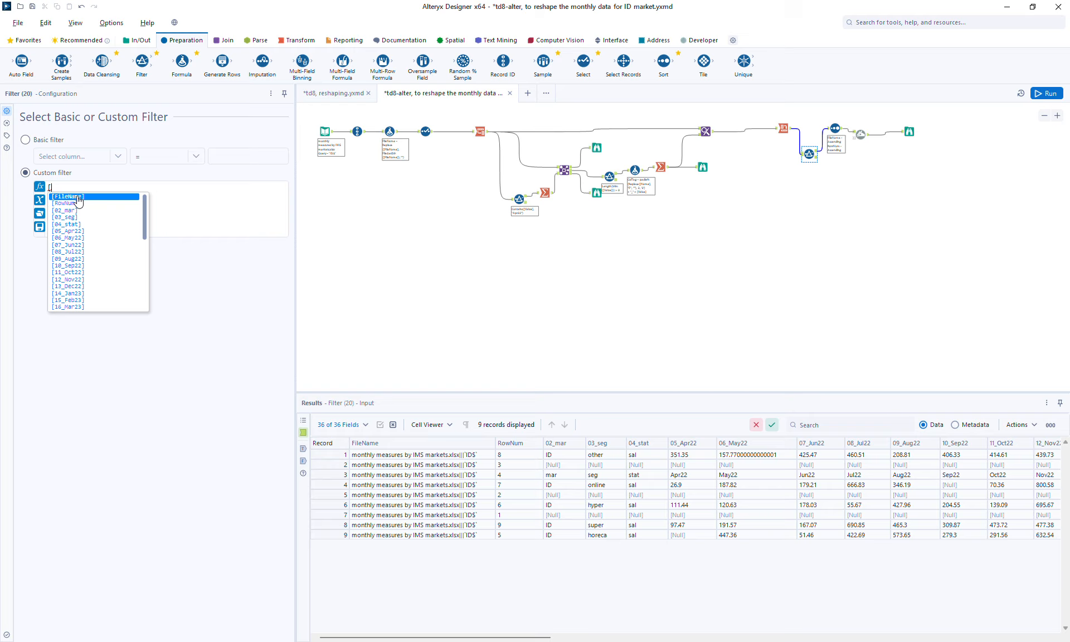
pyautogui.click(78, 203)
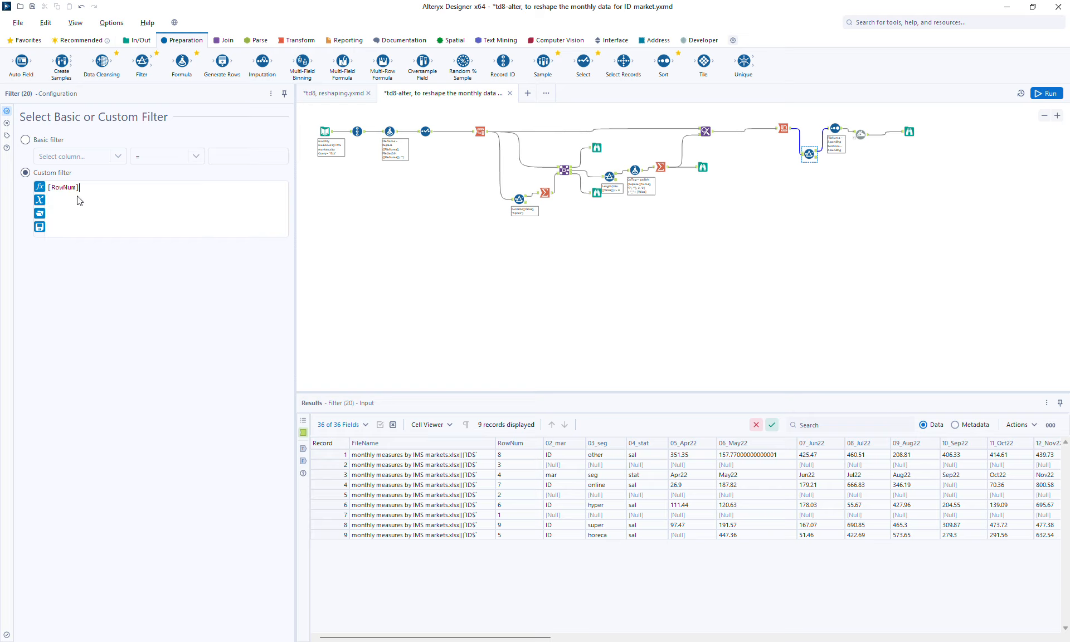
pyautogui.write('> [r')
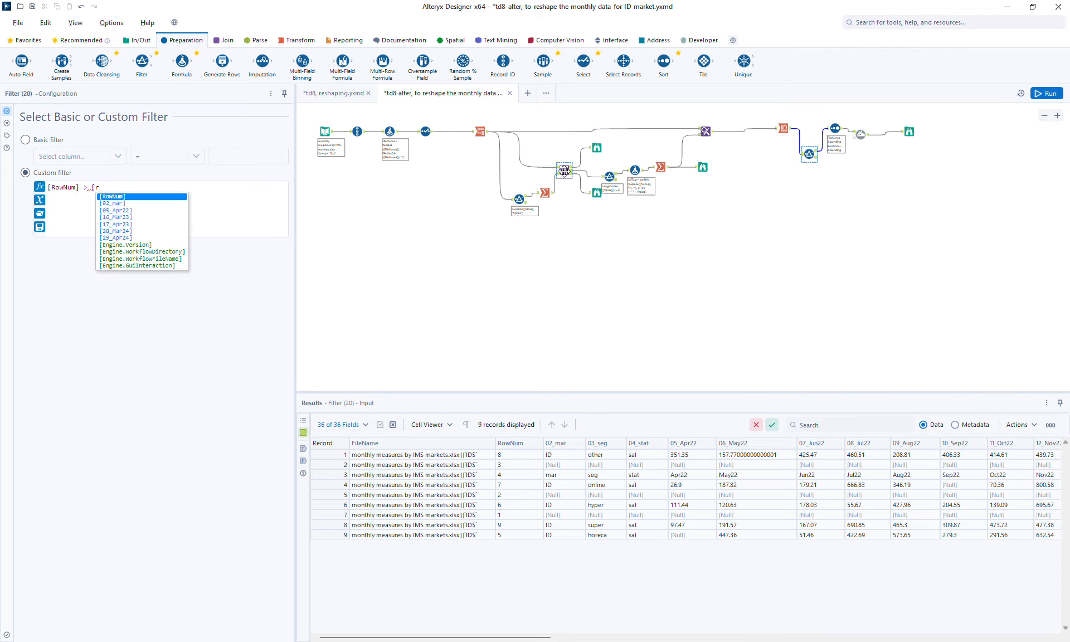
pyautogui.click(780, 128)
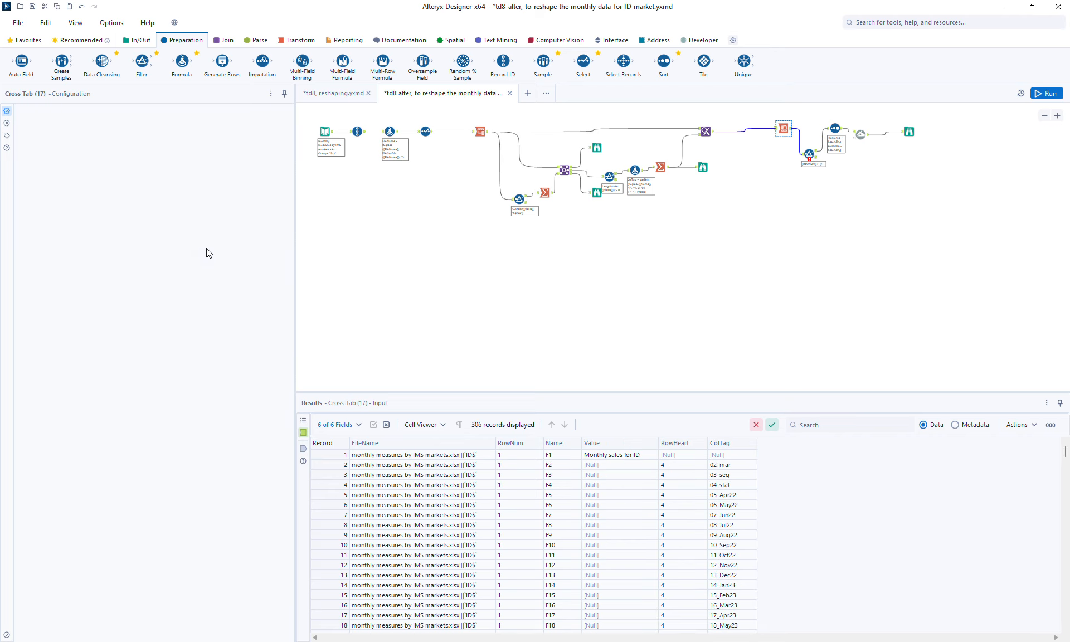
pyautogui.click(66, 240)
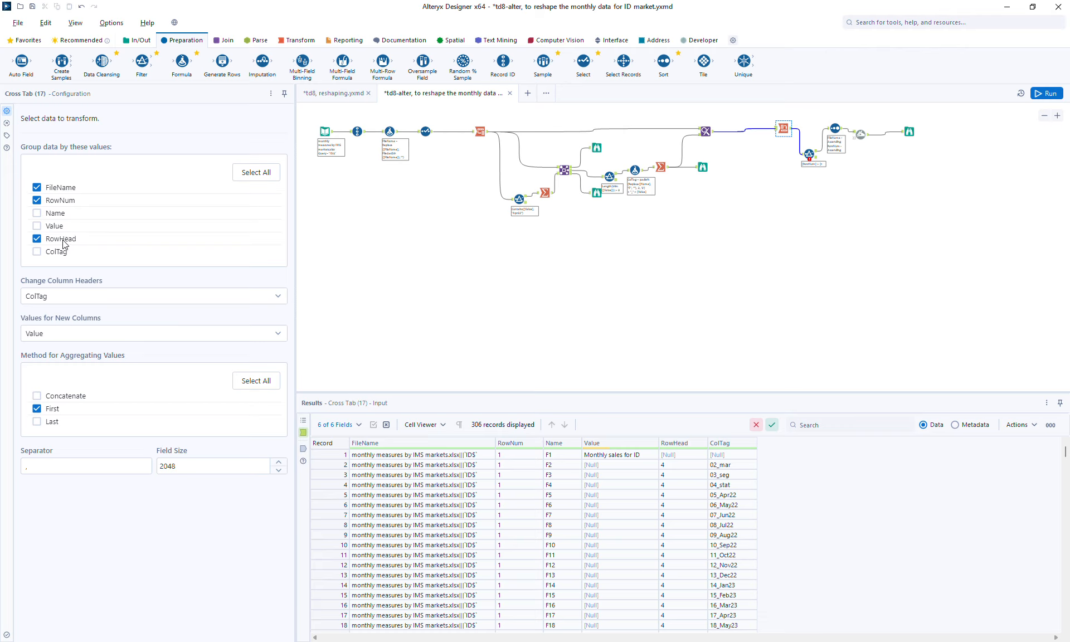
pyautogui.click(809, 153)
pyautogui.click(56, 239)
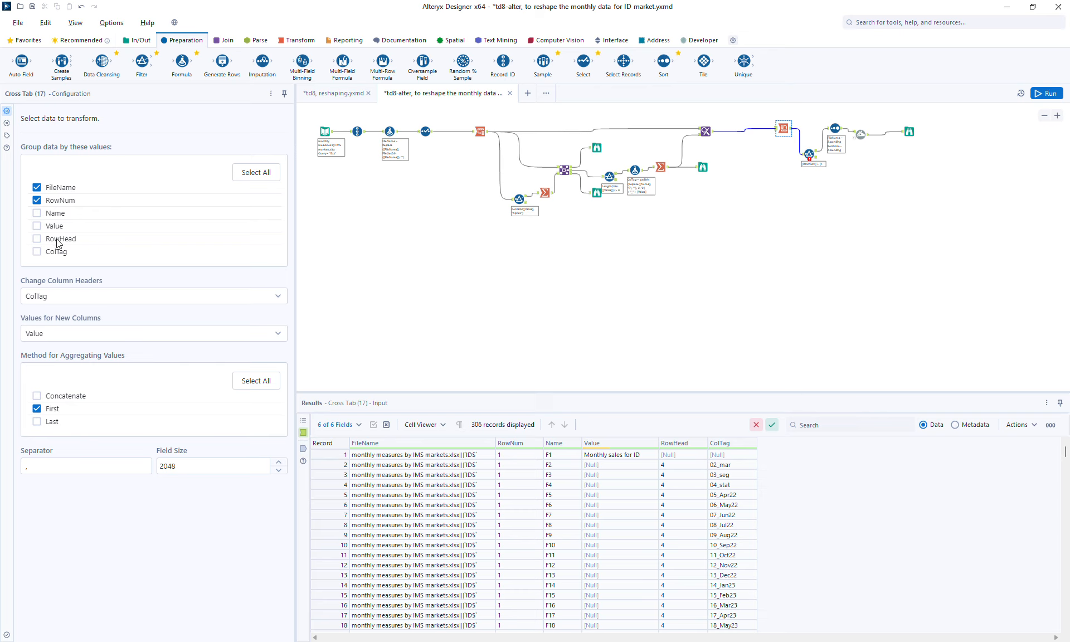
pyautogui.click(809, 154)
pyautogui.press('Delete')
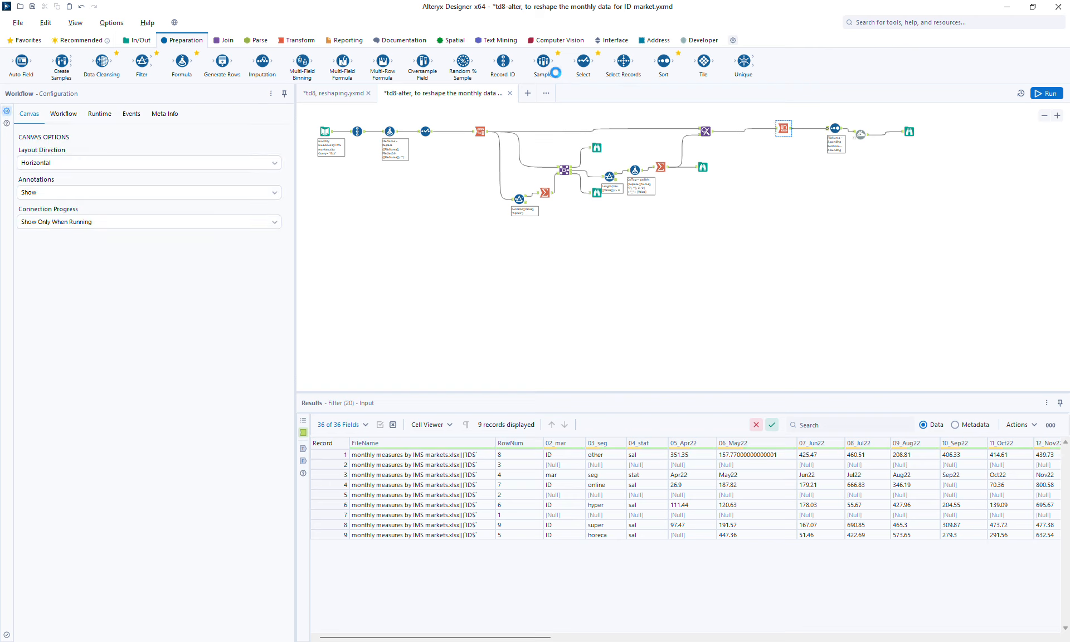
# Insert a Filter tool between Find Replace and the Cross Tab with the custom condition [RowNum] >= [RowHead]
pyautogui.moveTo(142, 60); pyautogui.dragTo(745, 153)
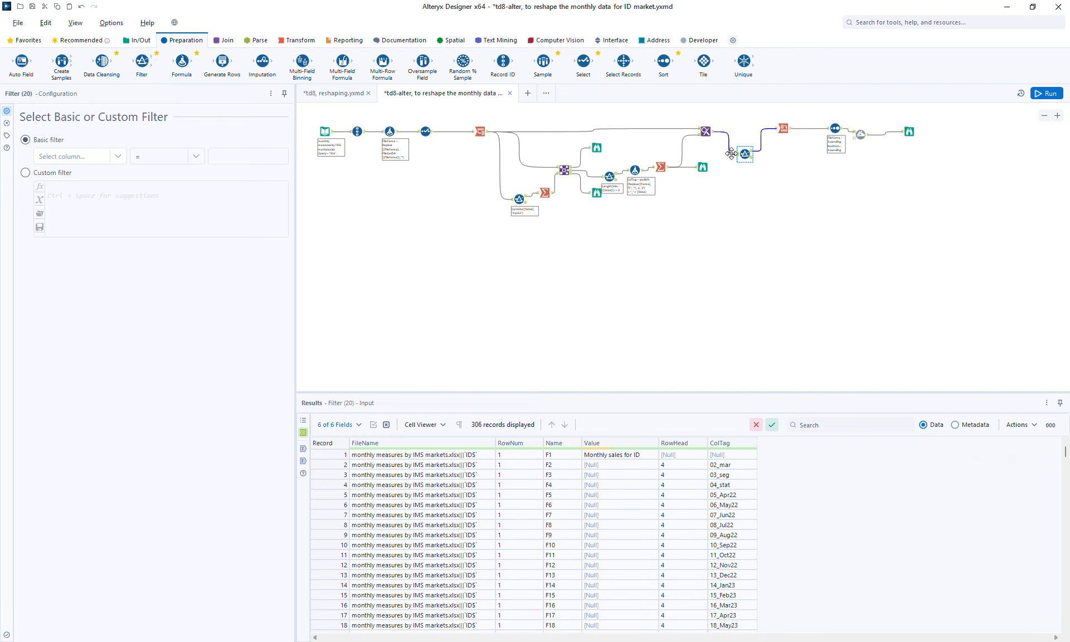
pyautogui.click(67, 174)
pyautogui.click(71, 185)
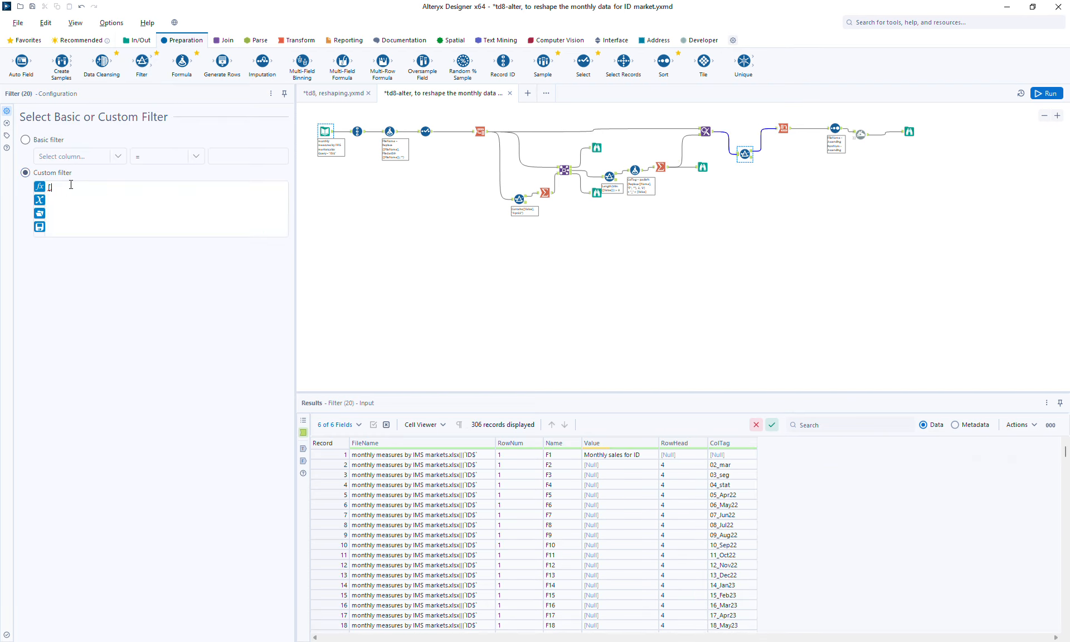
pyautogui.write('[RowNum] >= [rowh')
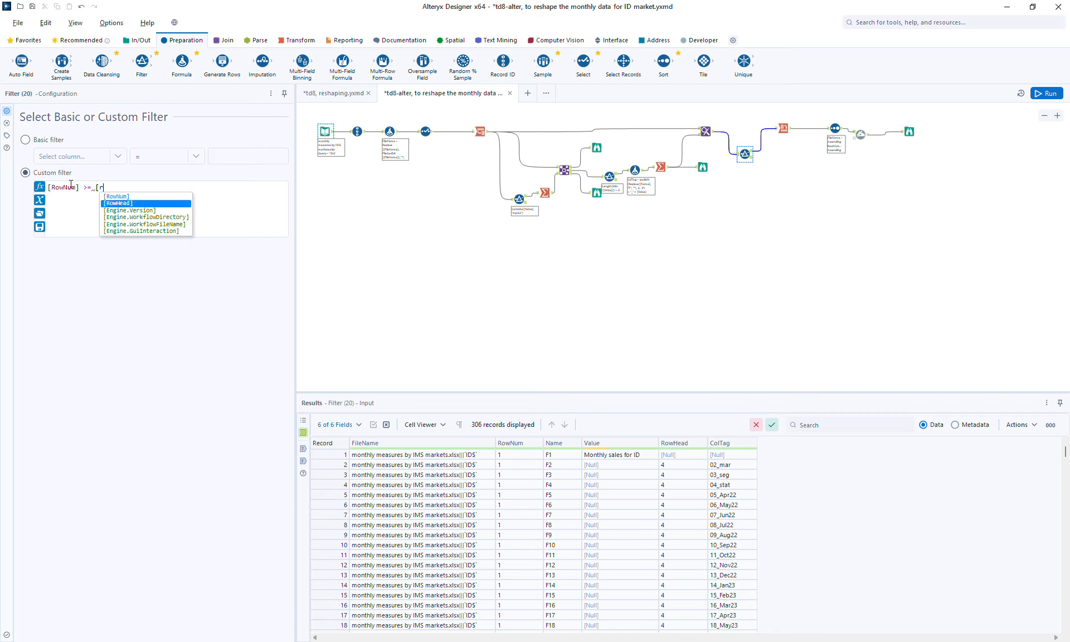
pyautogui.press('Return')
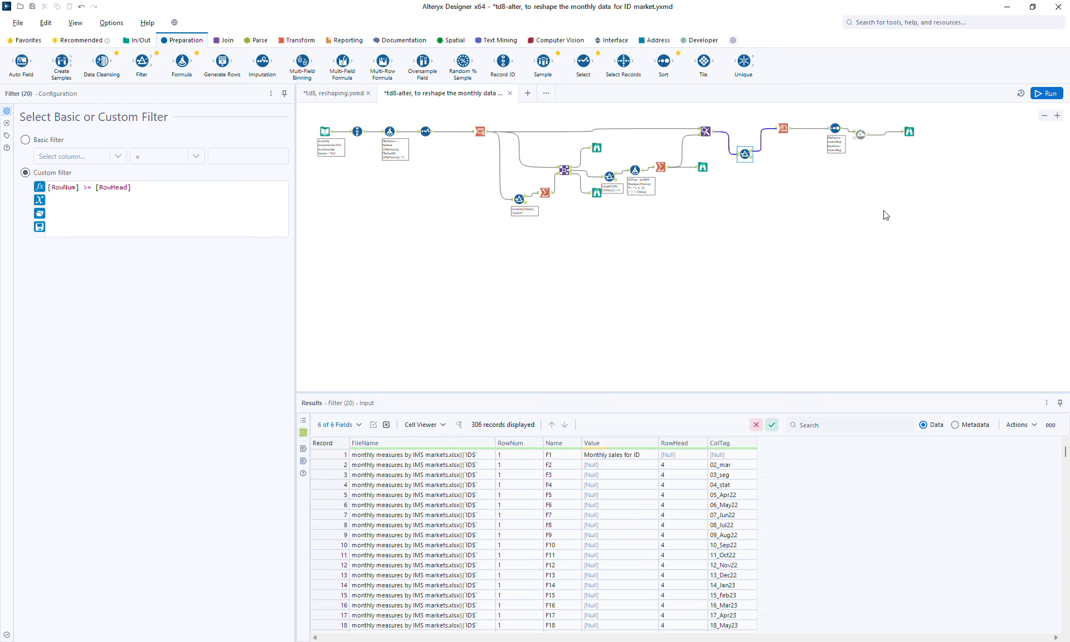
# Move the Sort tool slightly closer to the Cross Tab, run the workflow, and check the first record in the final Browse
pyautogui.hotkey('ctrl', 'r')
pyautogui.click(835, 129)
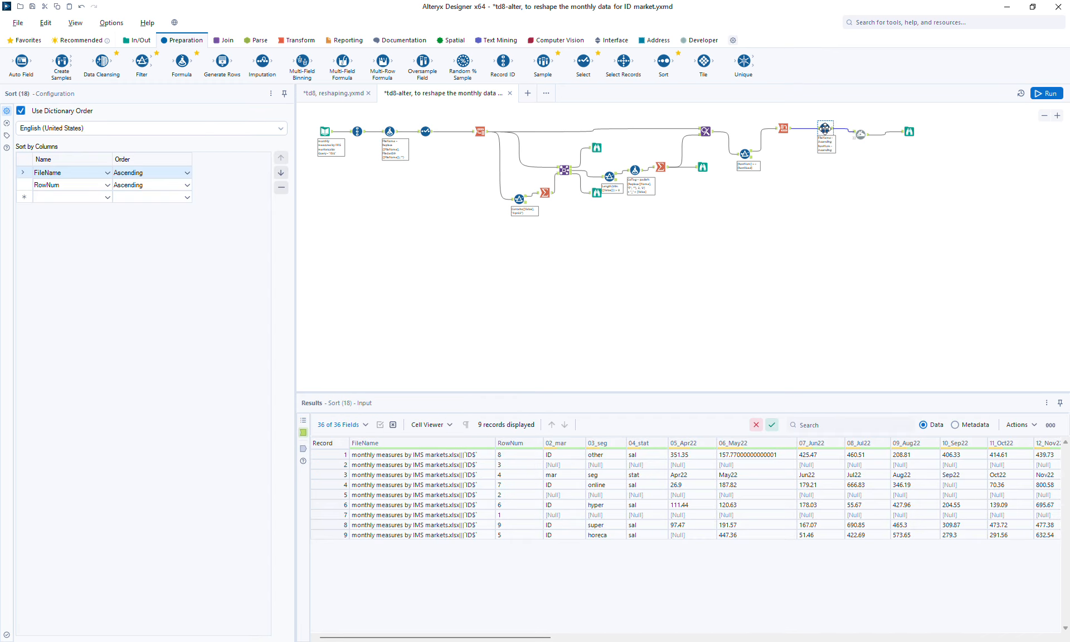
pyautogui.click(1050, 95)
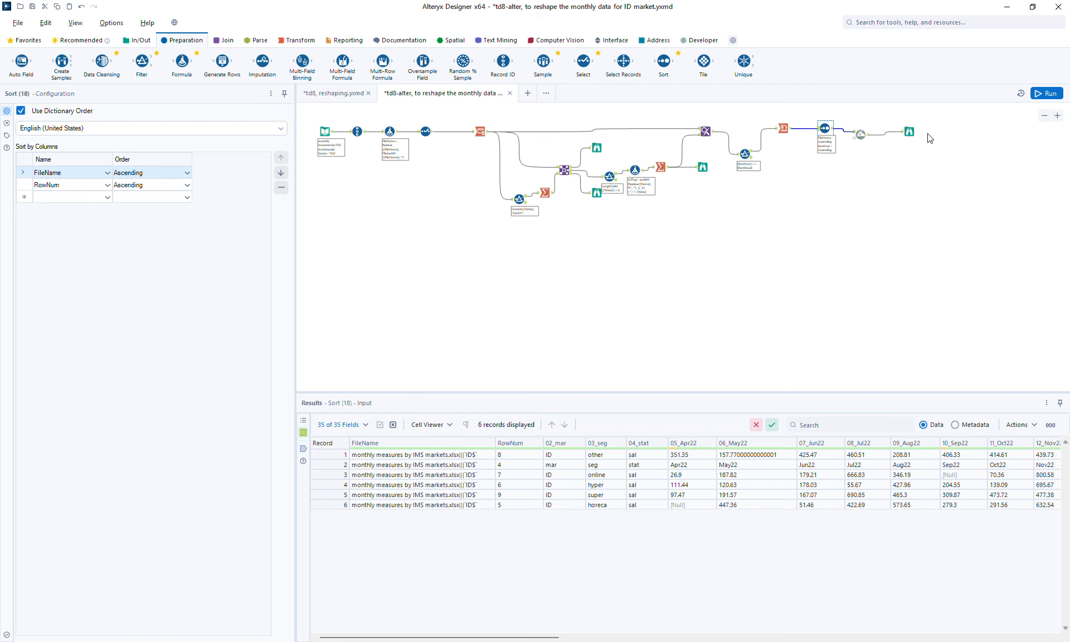
pyautogui.click(909, 132)
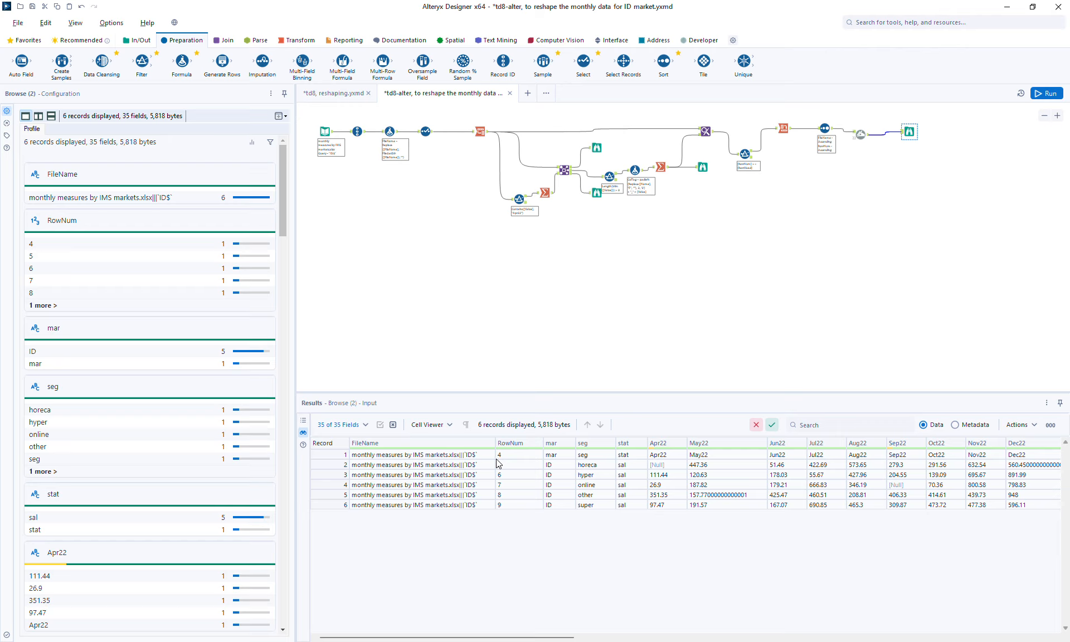
pyautogui.click(320, 456)
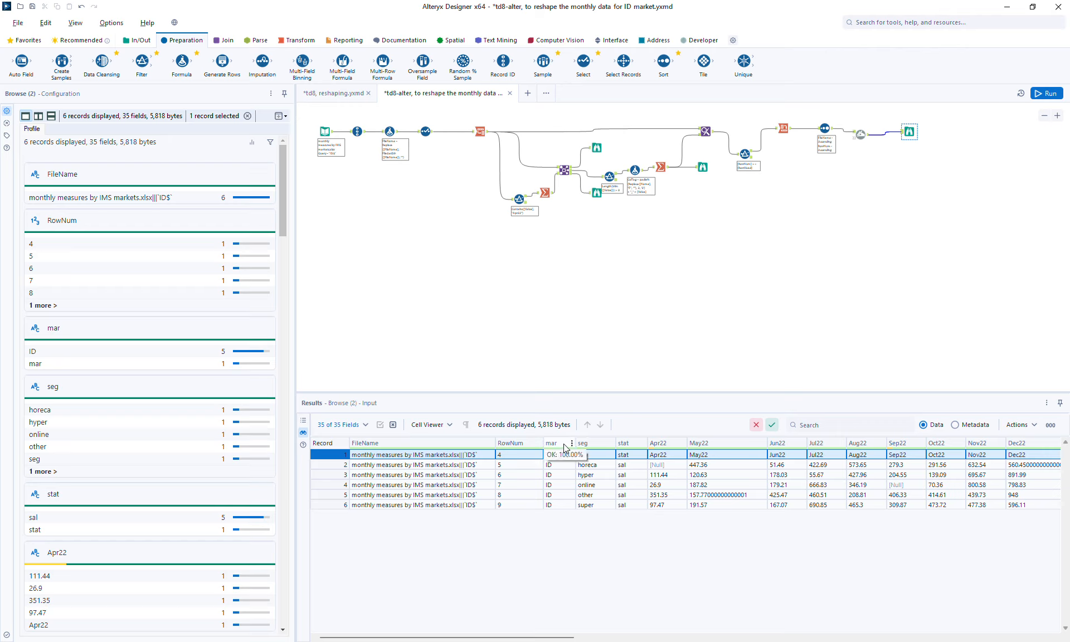
# Change the condition of the Filter before the Cross Tab to [RowNum] > [RowHead], run the workflow, and save it
pyautogui.click(745, 153)
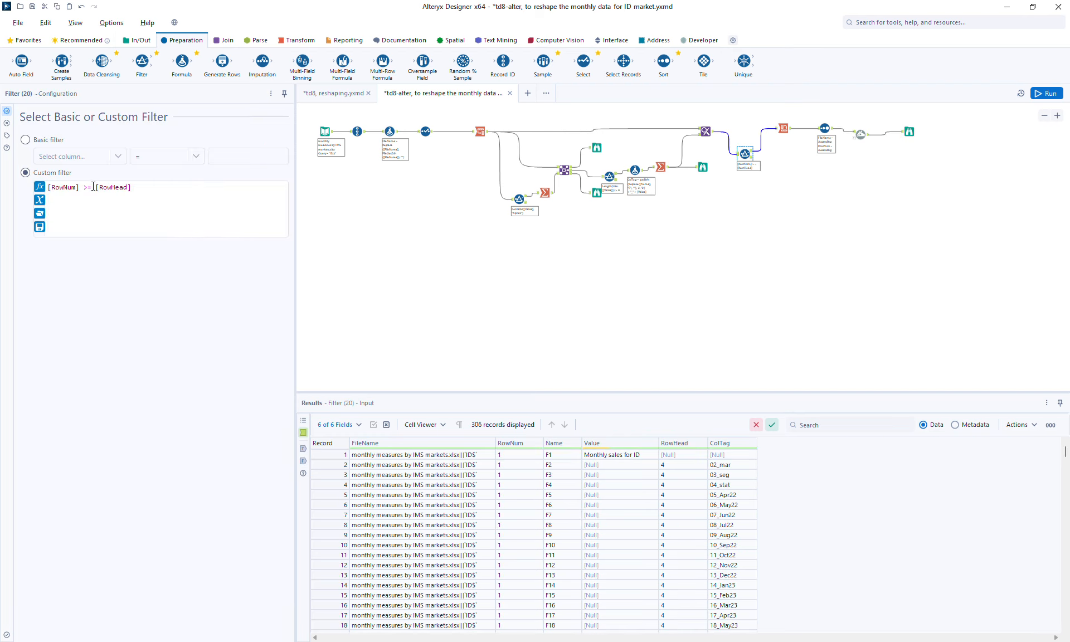
pyautogui.click(93, 187)
pyautogui.press('BackSpace')
pyautogui.click(1048, 94)
pyautogui.click(910, 133)
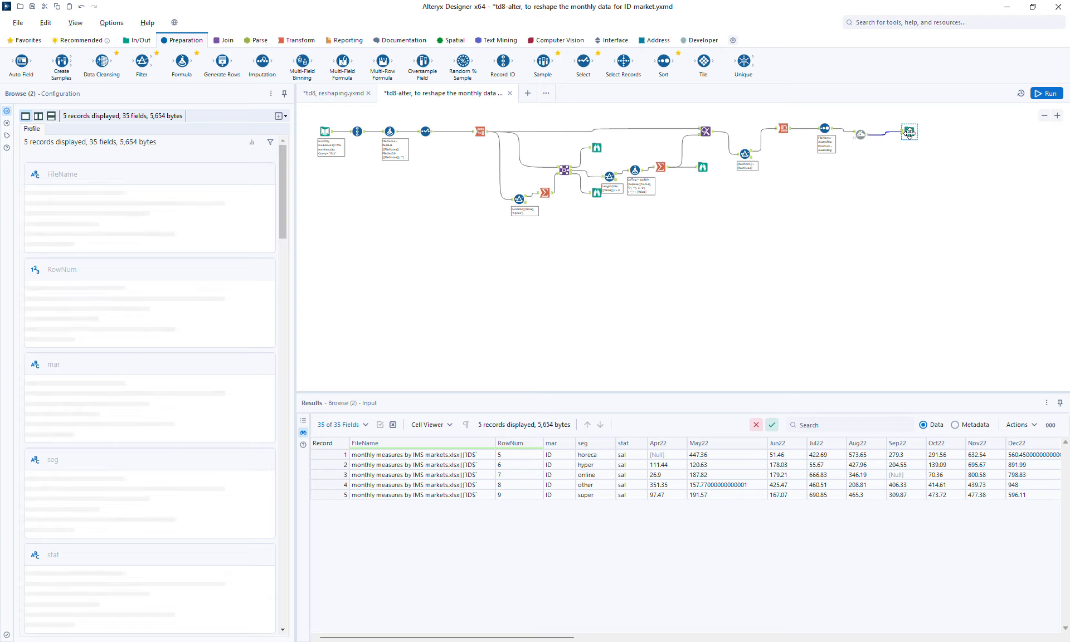
pyautogui.hotkey('ctrl', 's')
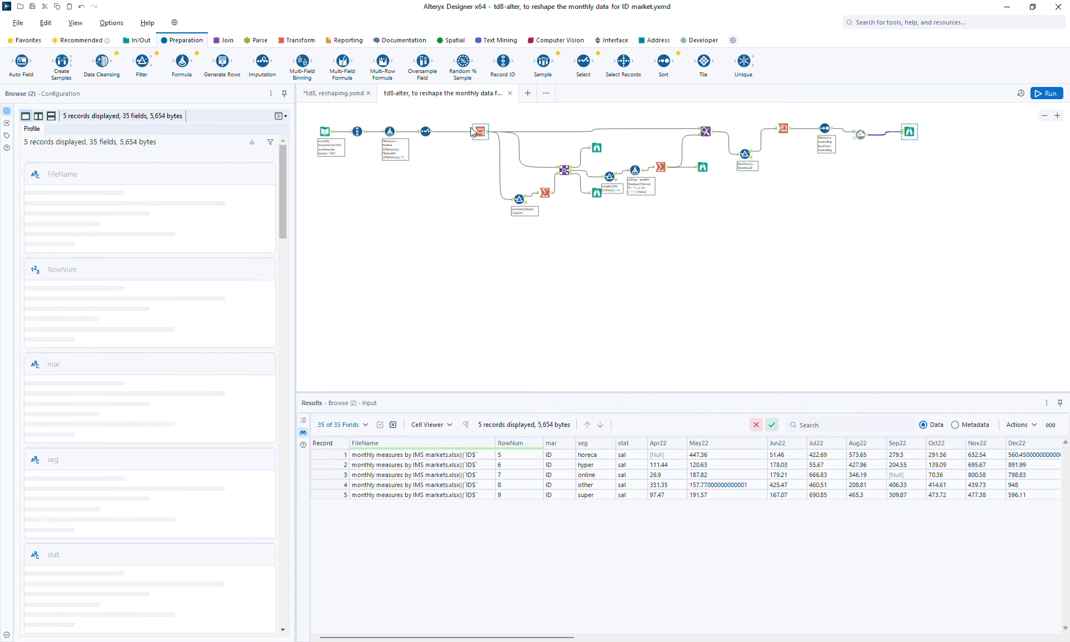
# Compare the Select tool's raw output, including its row 4 headings, with the reshaped table in the final Browse
pyautogui.click(426, 132)
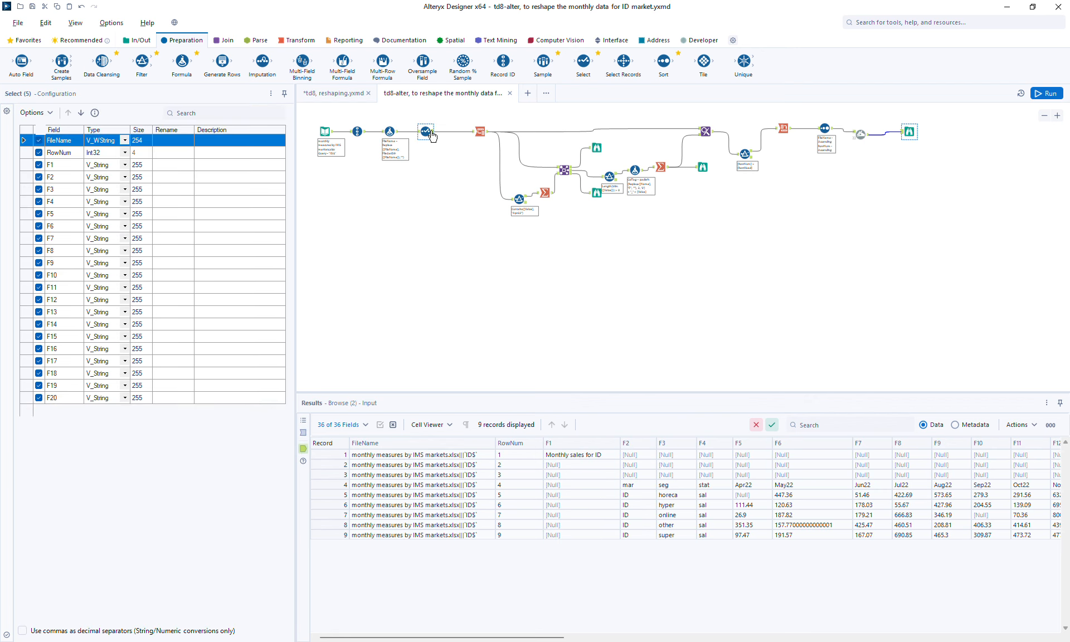
pyautogui.click(327, 487)
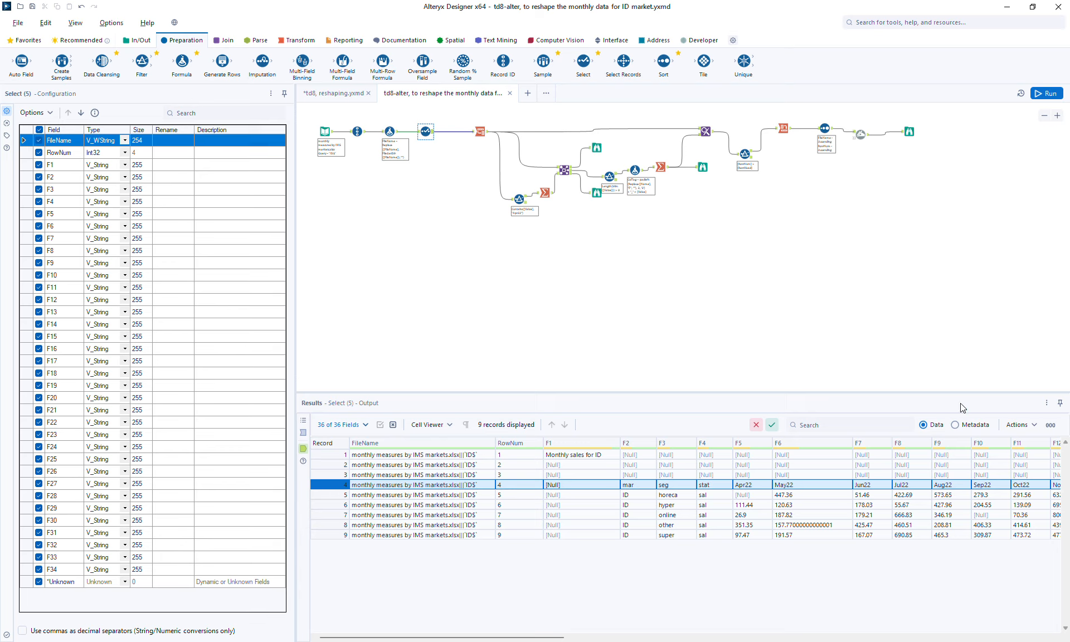
pyautogui.click(911, 133)
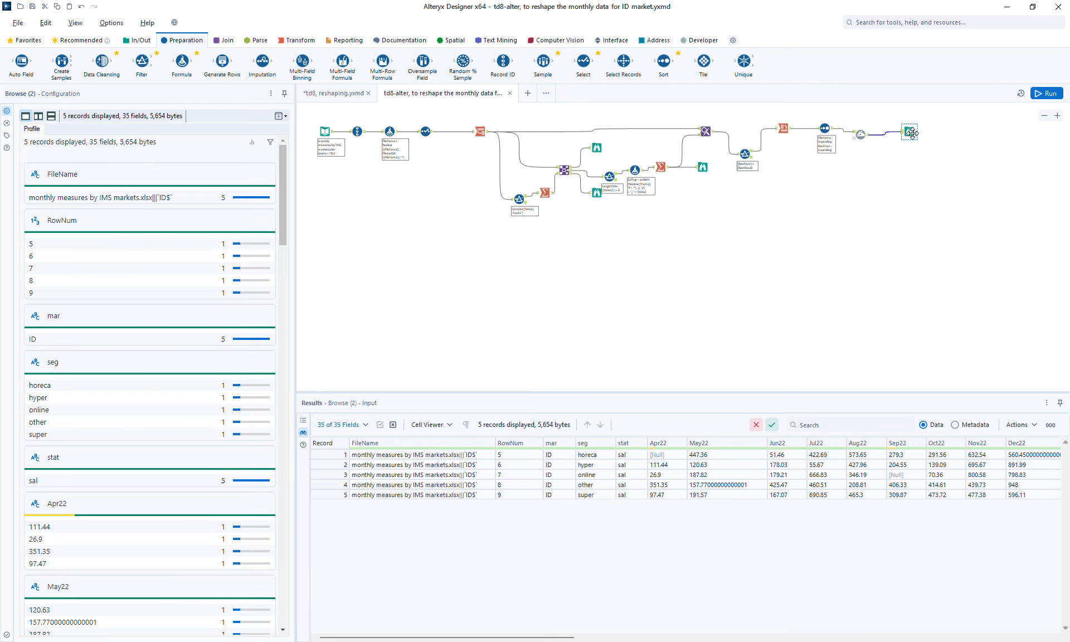
pyautogui.click(430, 137)
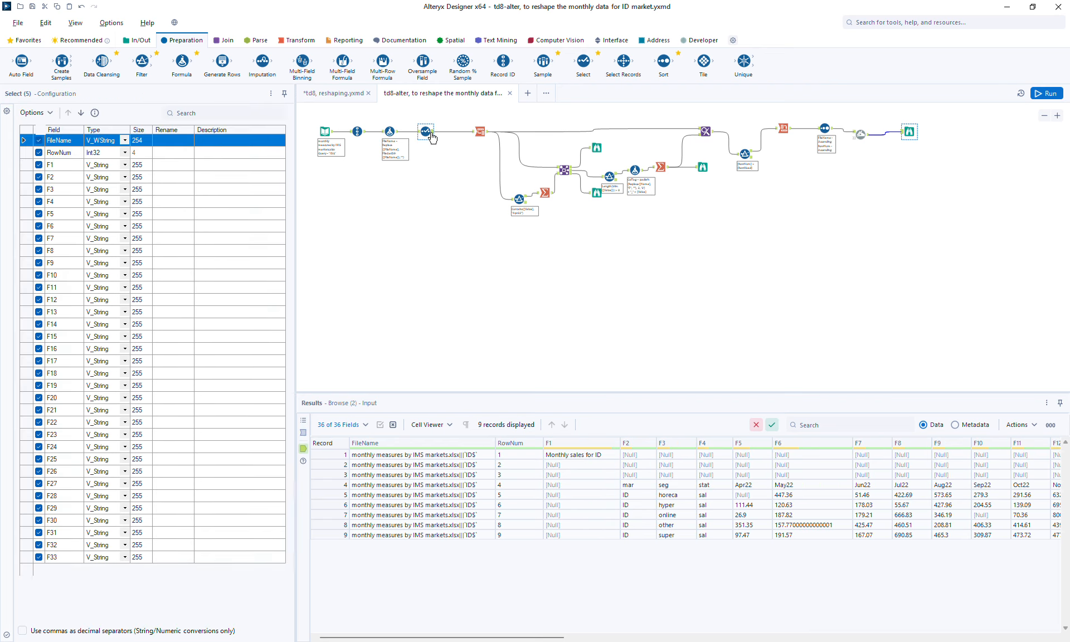
pyautogui.click(910, 132)
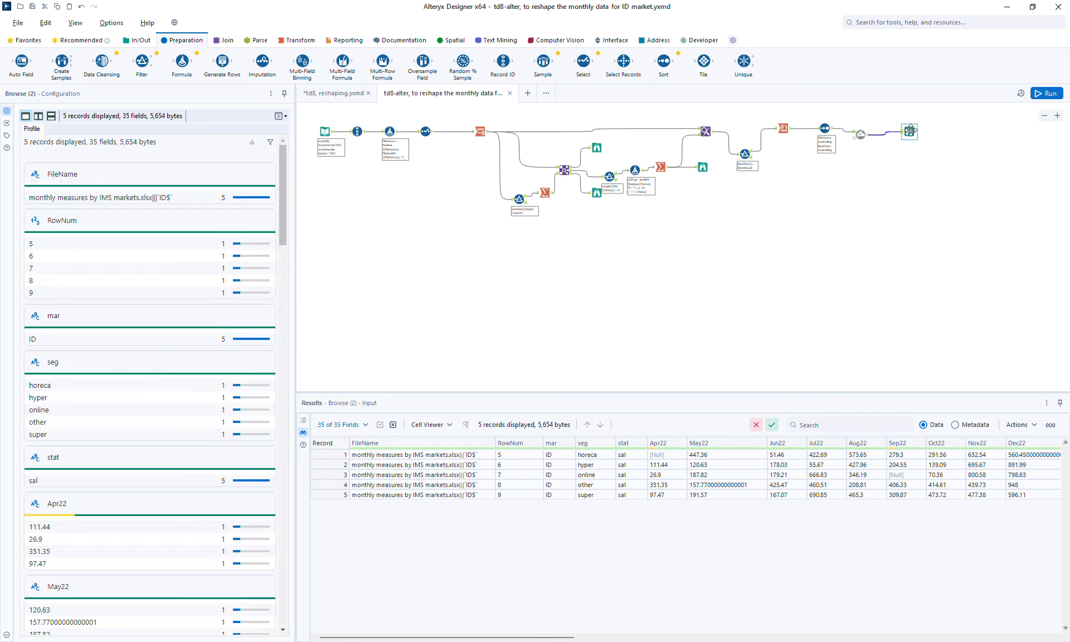